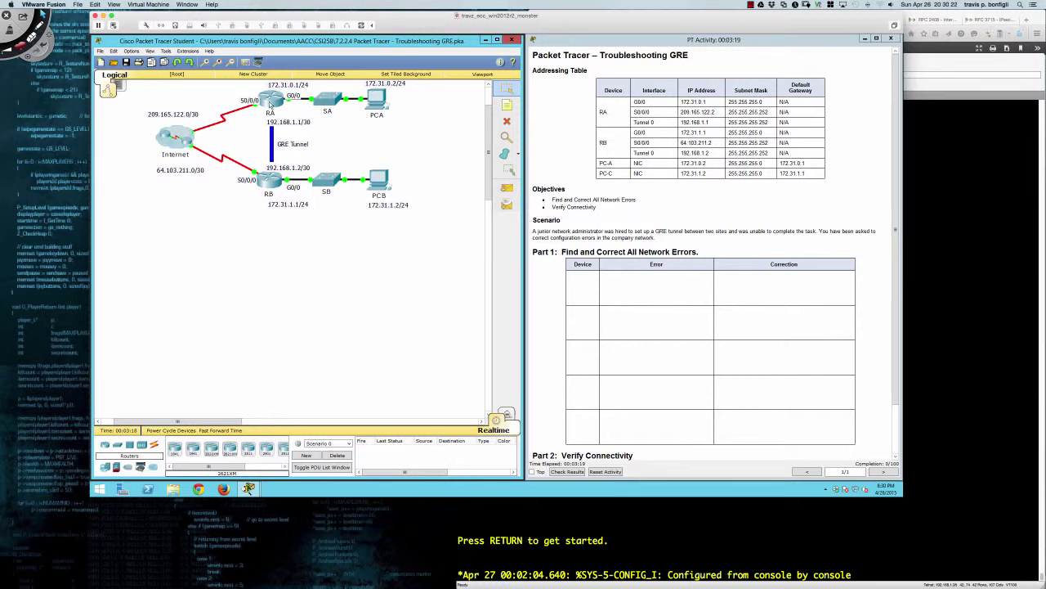
# Open router RA's command line in a widened window placed below the topology diagram
pyautogui.click(271, 102)
pyautogui.moveTo(418, 156); pyautogui.dragTo(147, 209)
pyautogui.moveTo(356, 260); pyautogui.dragTo(565, 251)
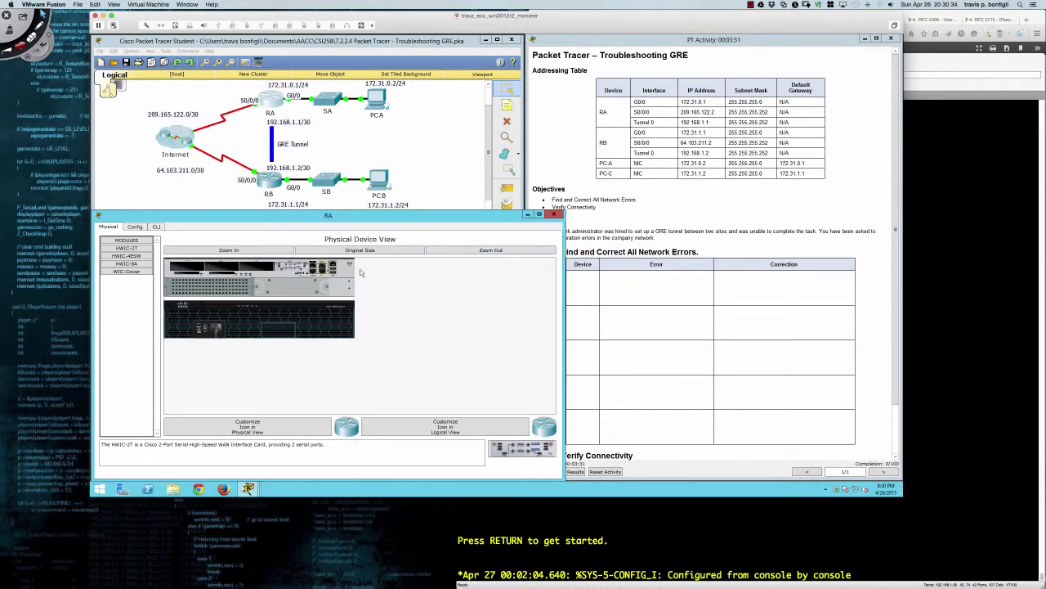
pyautogui.click(157, 227)
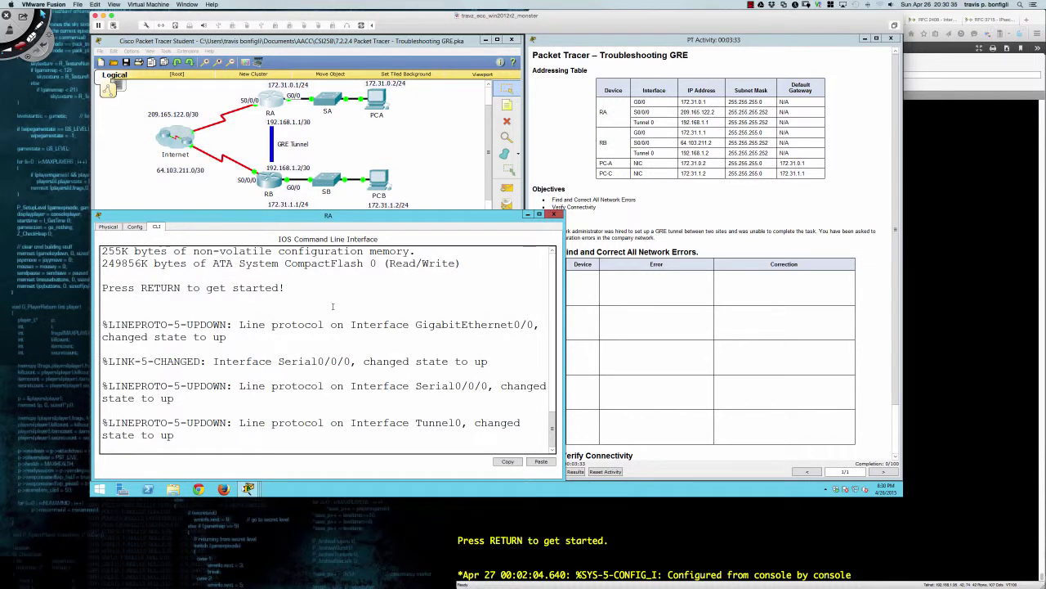
# Wake RA's console and enter privileged EXEC mode with the enable command
pyautogui.press('Return')
pyautogui.press('Return')
pyautogui.press('Return')
pyautogui.press('Return')
pyautogui.write('en')
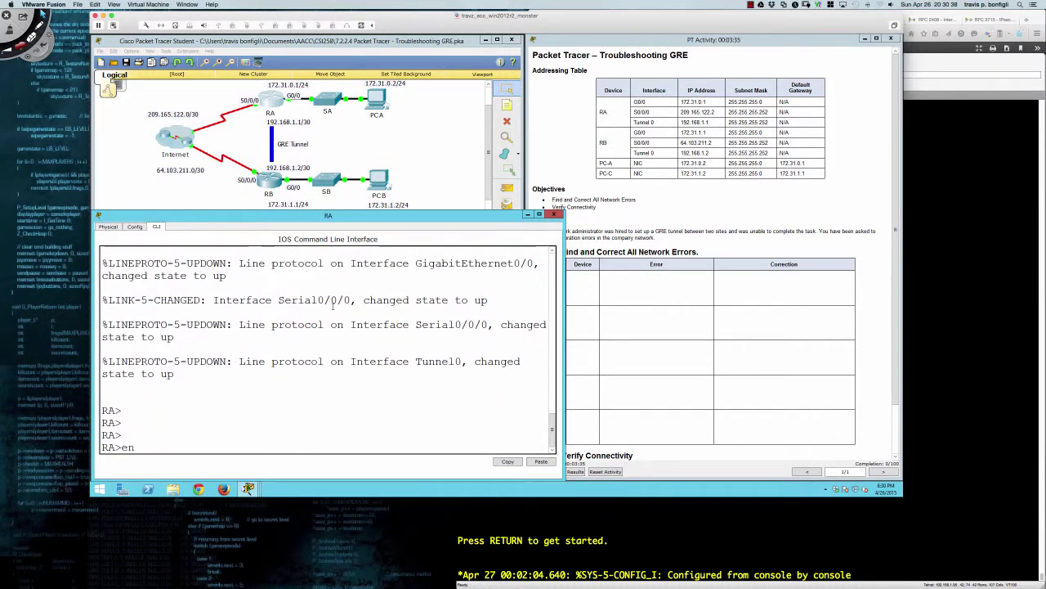
pyautogui.press('Tab')
pyautogui.press('Return')
pyautogui.press('Return')
pyautogui.press('Return')
pyautogui.press('Return')
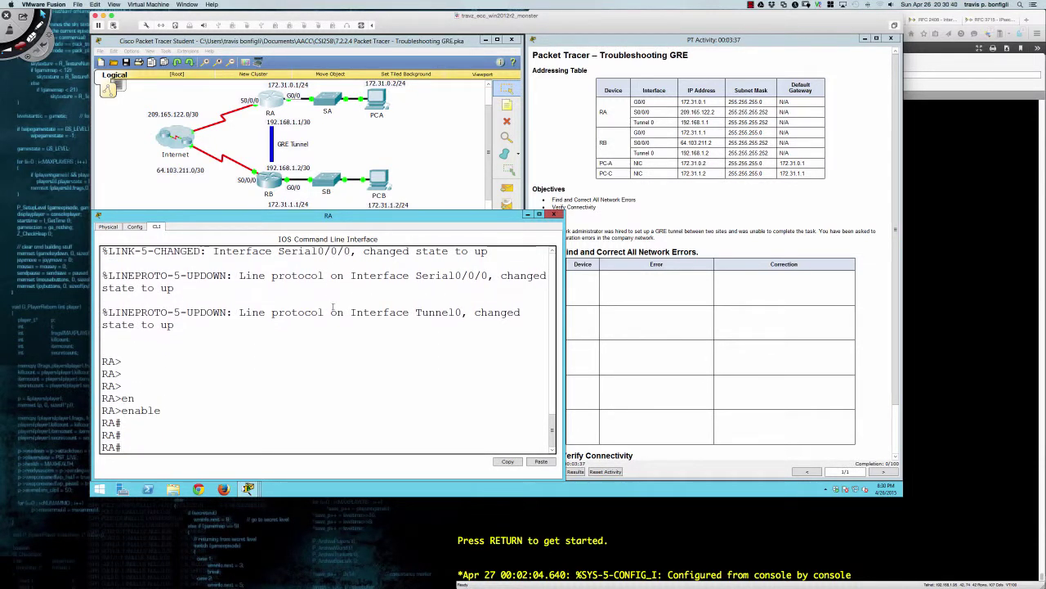
# Open router RB's command line in a widened window below the topology and examine its Tunnel0 console messages
pyautogui.click(281, 196)
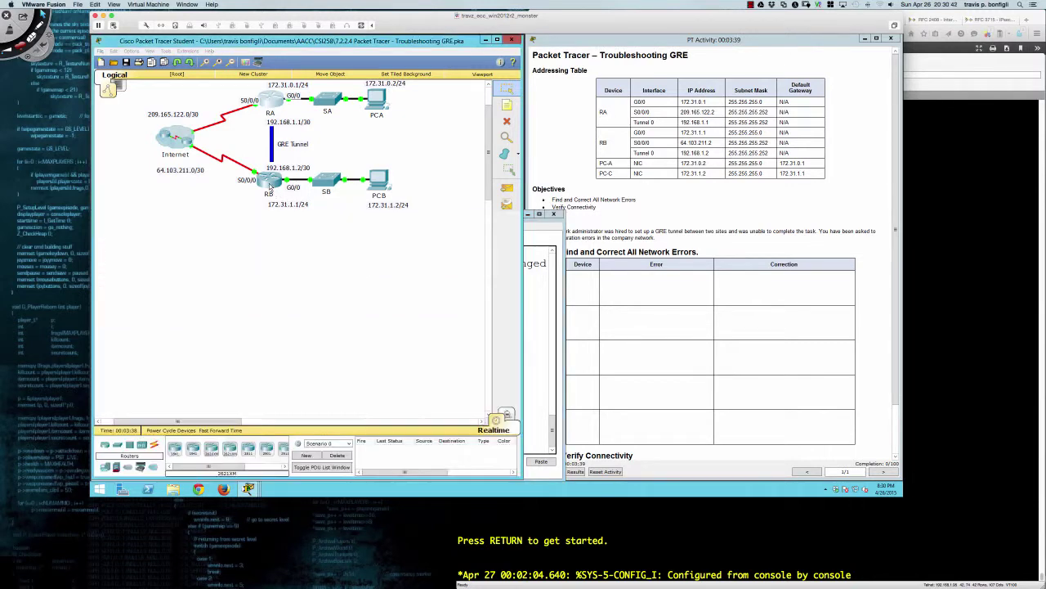
pyautogui.moveTo(425, 165); pyautogui.dragTo(151, 255)
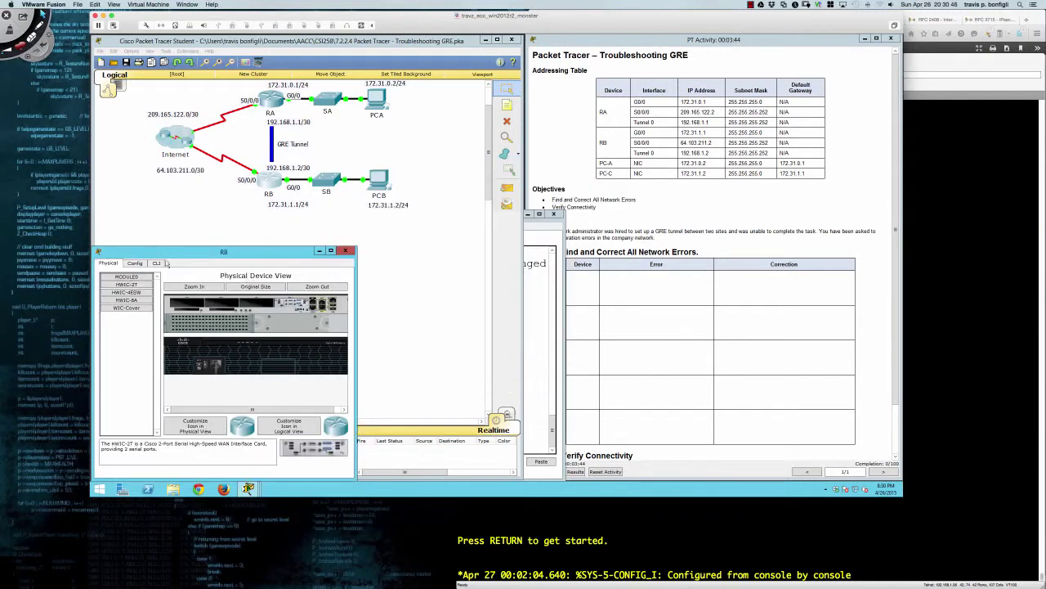
pyautogui.moveTo(354, 280); pyautogui.dragTo(563, 276)
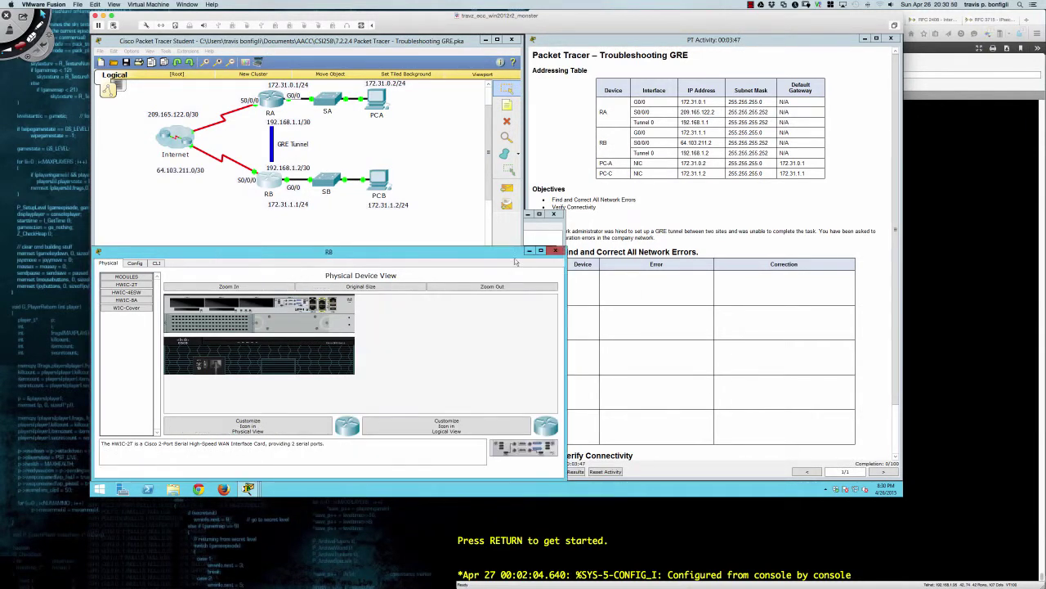
pyautogui.moveTo(487, 248); pyautogui.dragTo(484, 211)
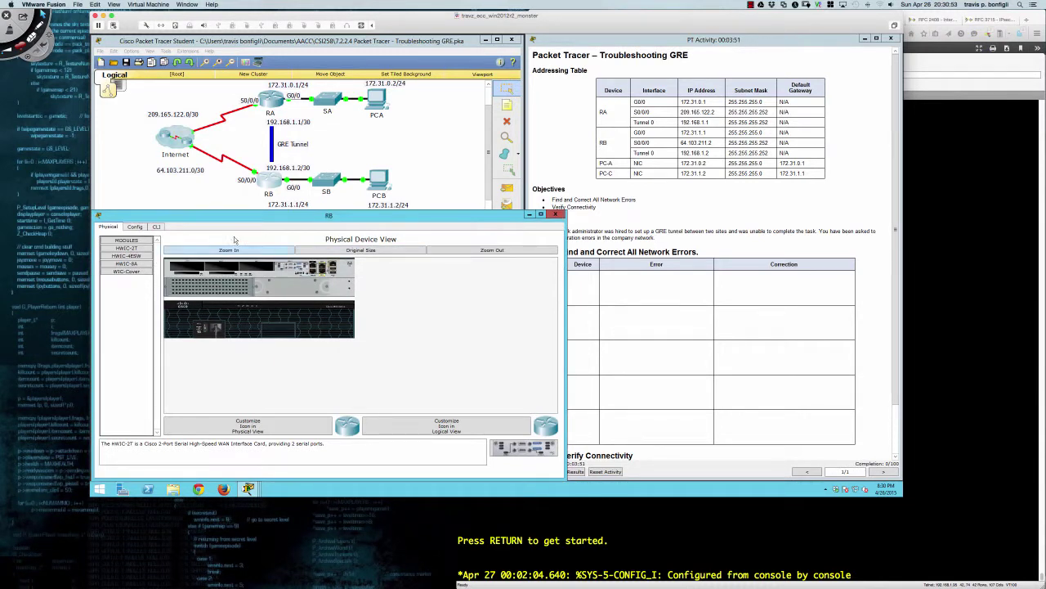
pyautogui.click(156, 228)
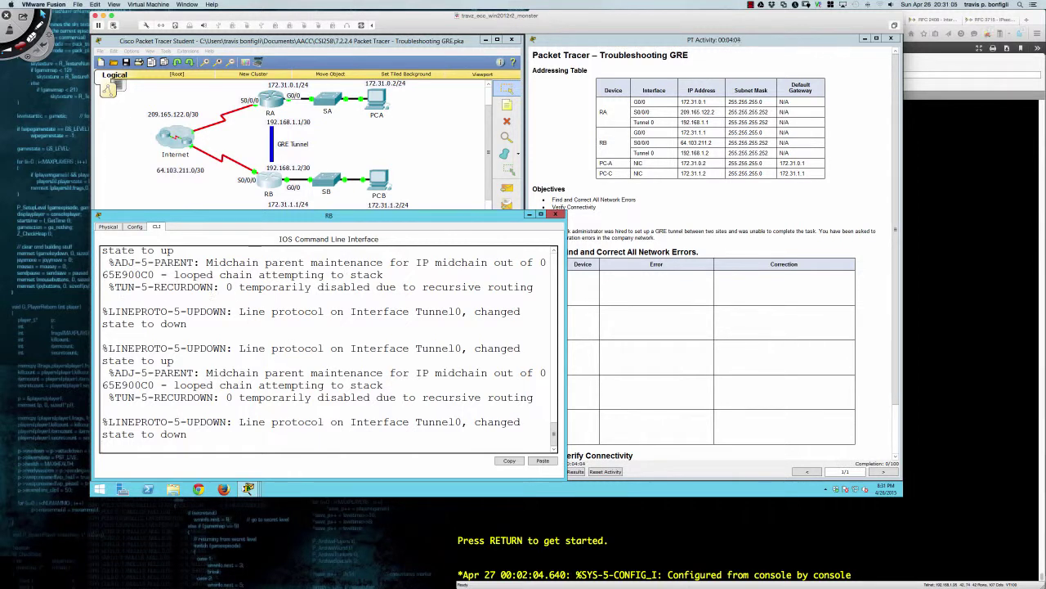
pyautogui.moveTo(117, 285); pyautogui.dragTo(420, 312)
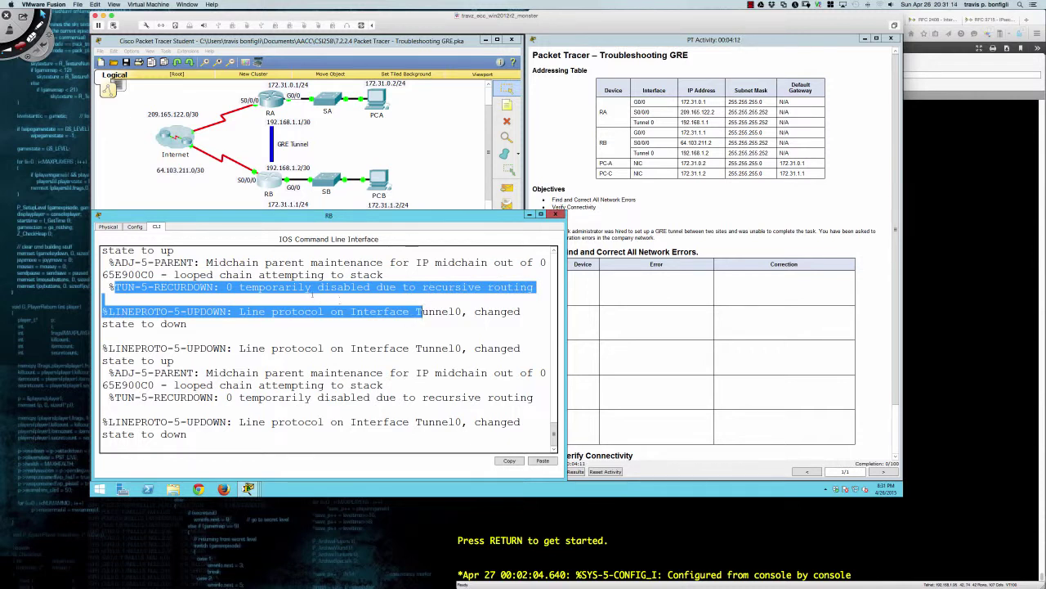
pyautogui.click(232, 354)
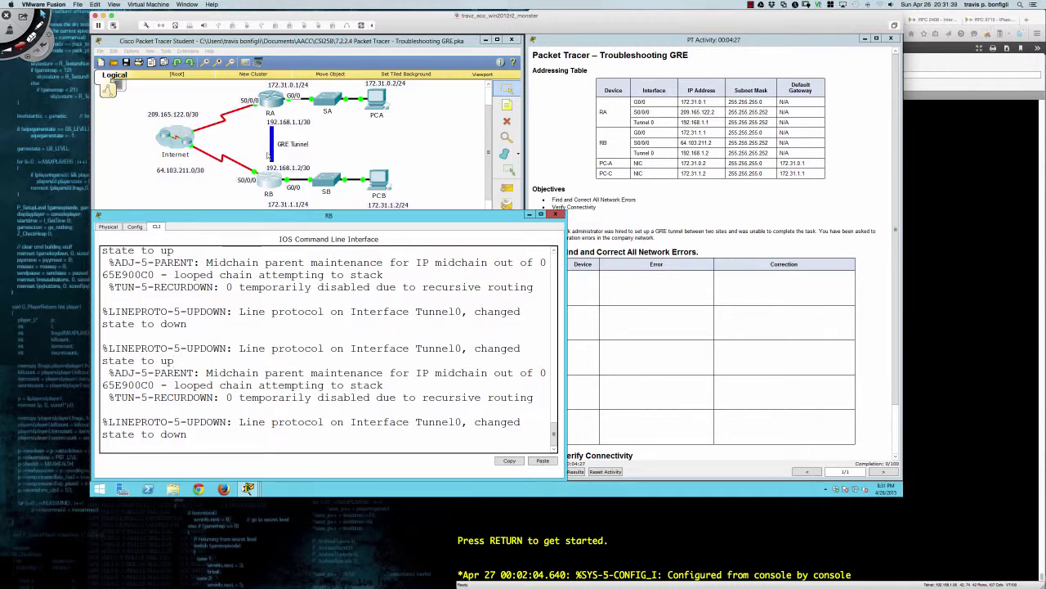
# Return to RA's command line and list its interface addresses and status with "sh ip int bri"
pyautogui.click(272, 100)
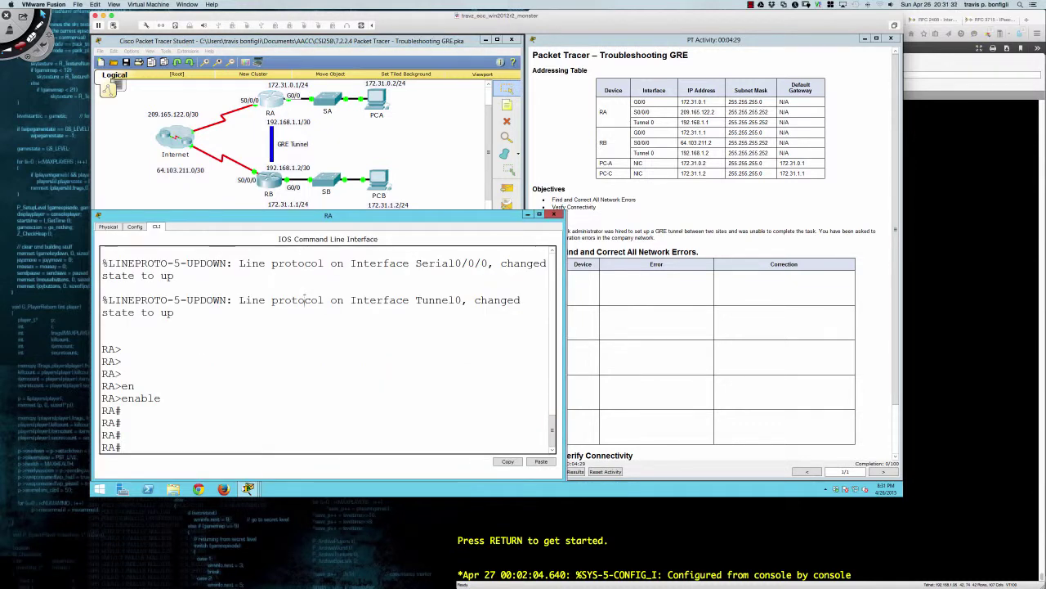
pyautogui.scroll(10, 304, 299)
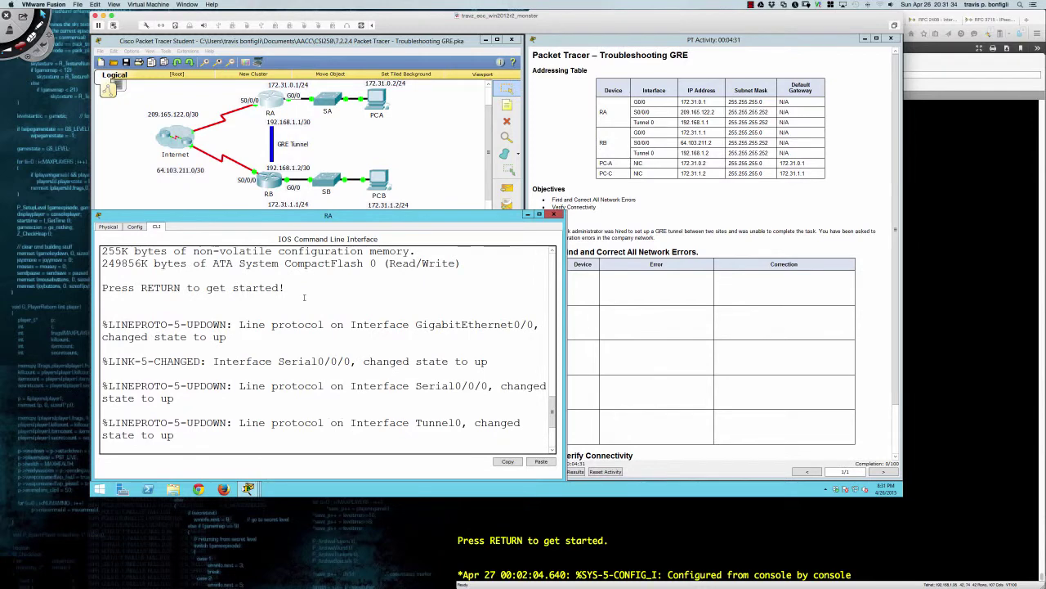
pyautogui.scroll(5, 304, 298)
pyautogui.scroll(-15, 304, 298)
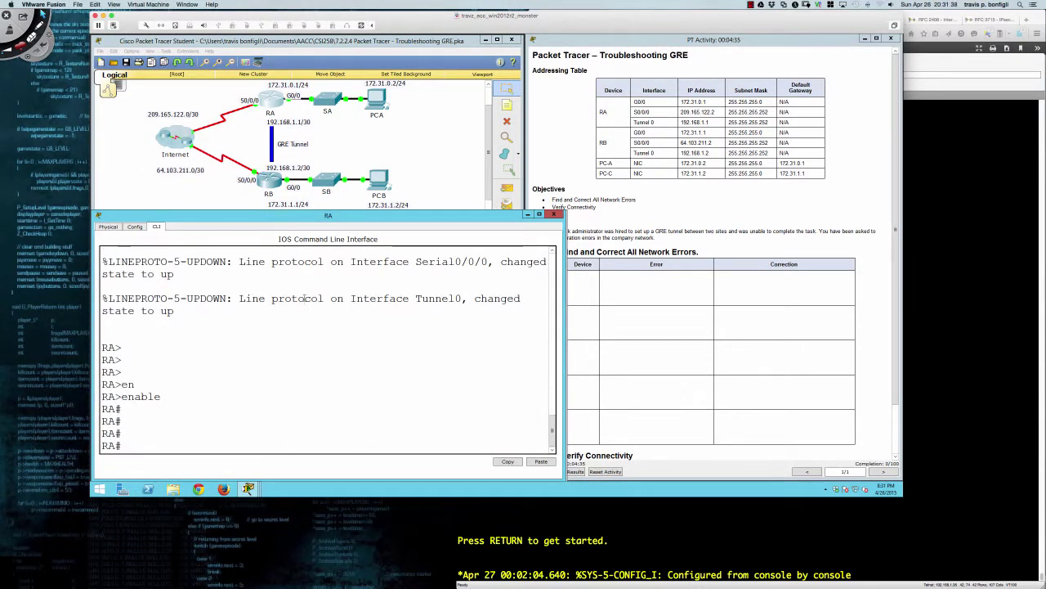
pyautogui.press('Return')
pyautogui.press('Return')
pyautogui.press('Return')
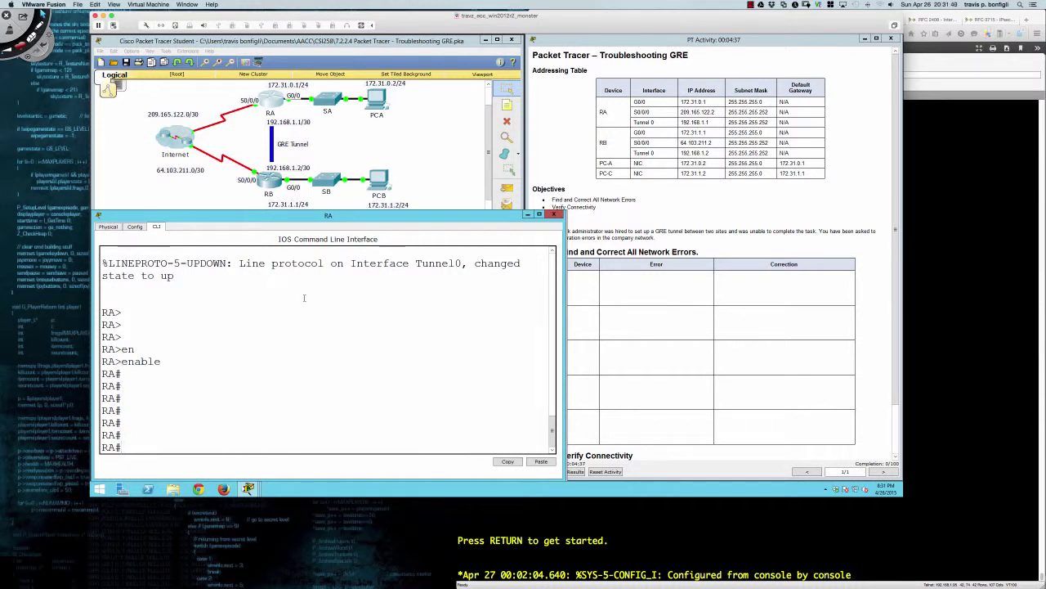
pyautogui.write('sh ip int bri')
pyautogui.press('Return')
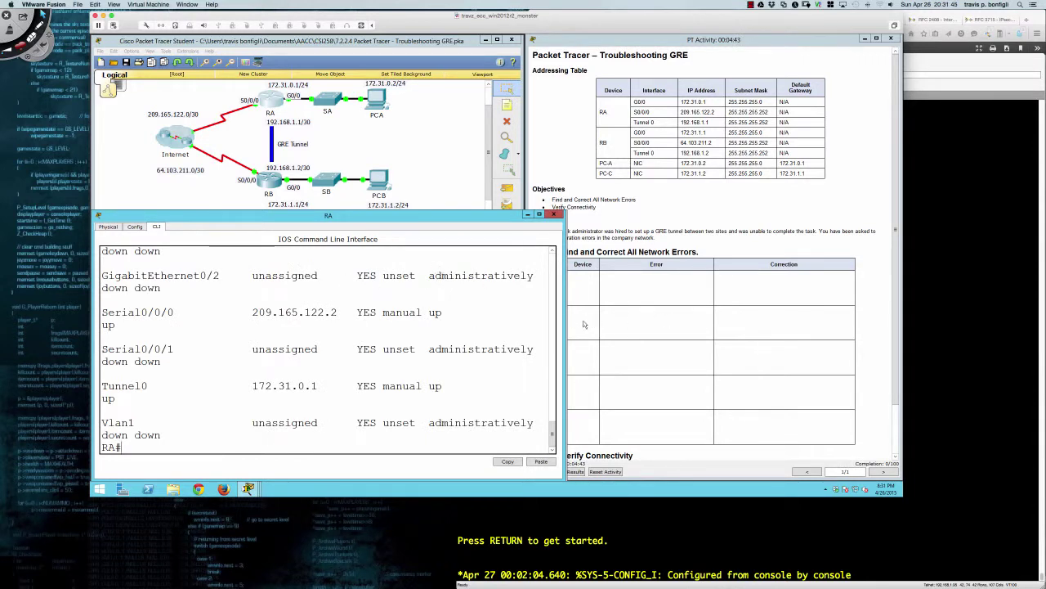
# Widen the command-line windows of RB and RA, and wake RB's console to its user prompt
pyautogui.moveTo(566, 326); pyautogui.dragTo(595, 323)
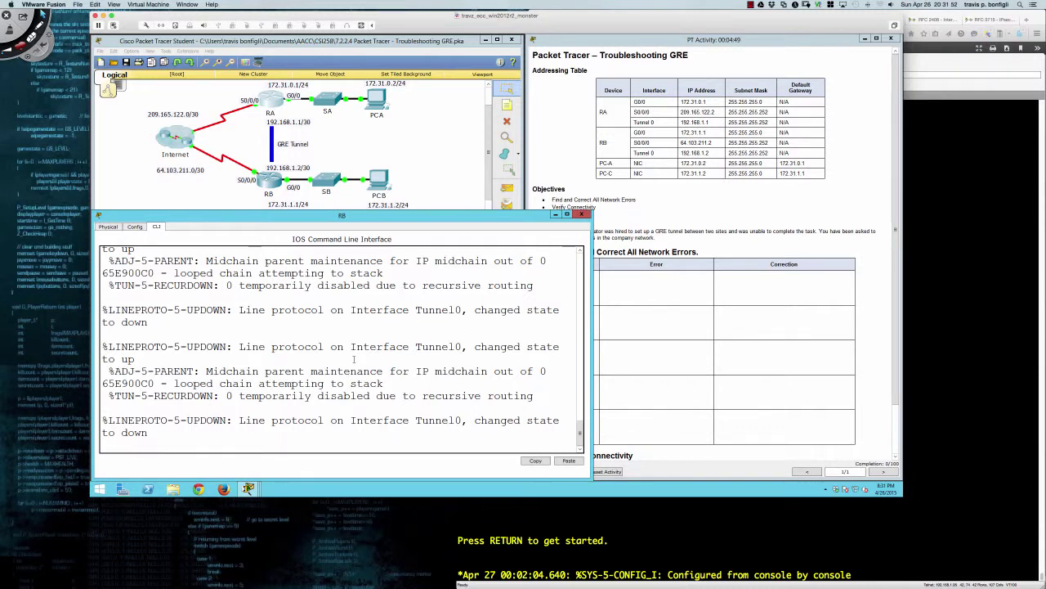
pyautogui.press('Return')
pyautogui.press('Return')
pyautogui.press('Return')
pyautogui.press('Return')
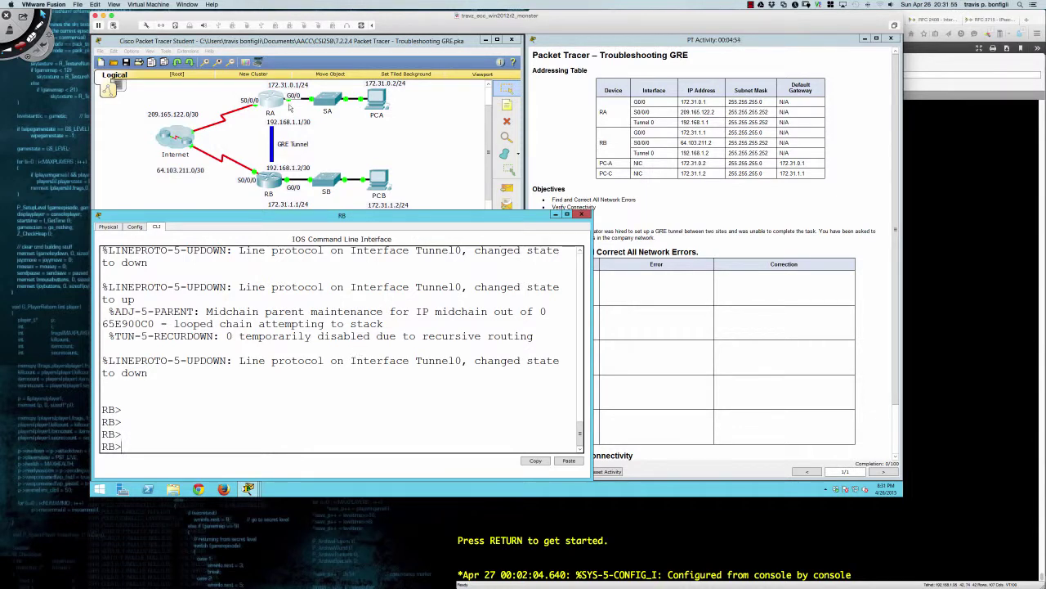
pyautogui.click(275, 102)
pyautogui.moveTo(564, 282); pyautogui.dragTo(590, 282)
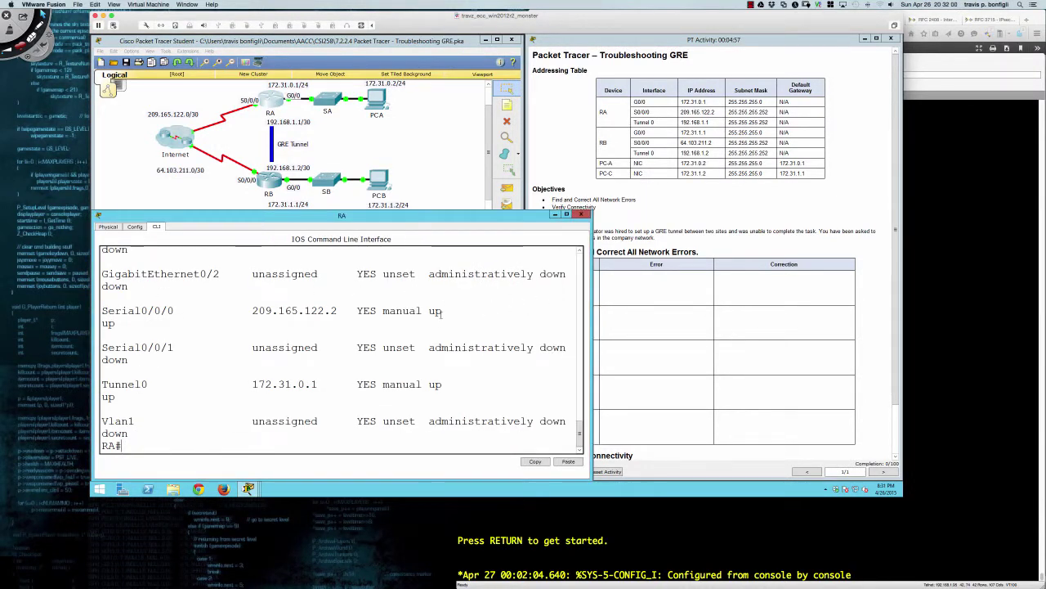
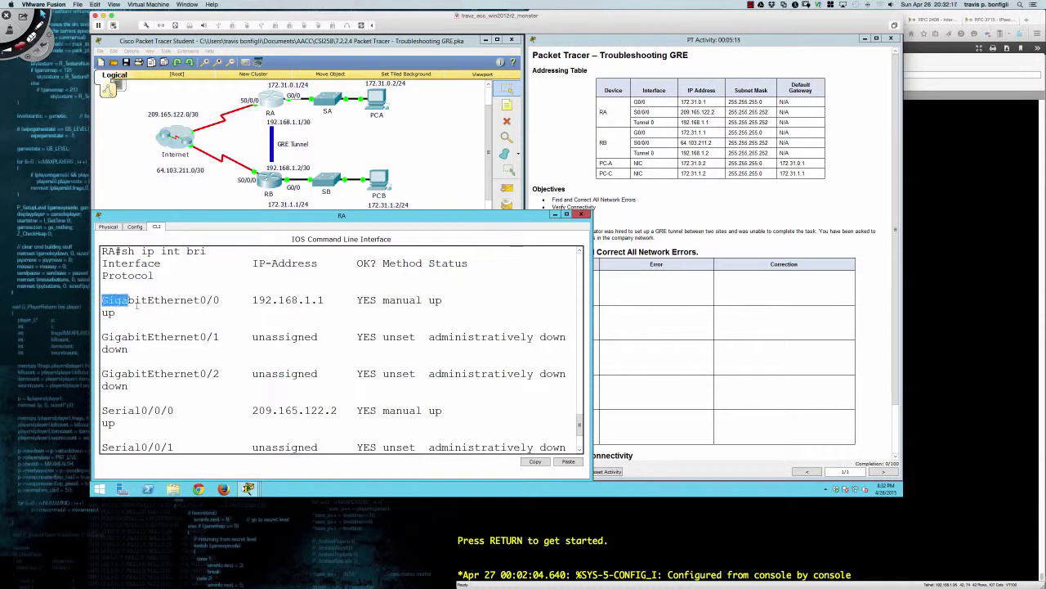
# Compare RA's GigabitEthernet0/0 entry in the interface list with RA's Tunnel 0 row in the addressing table
pyautogui.moveTo(400, 309); pyautogui.dragTo(442, 301)
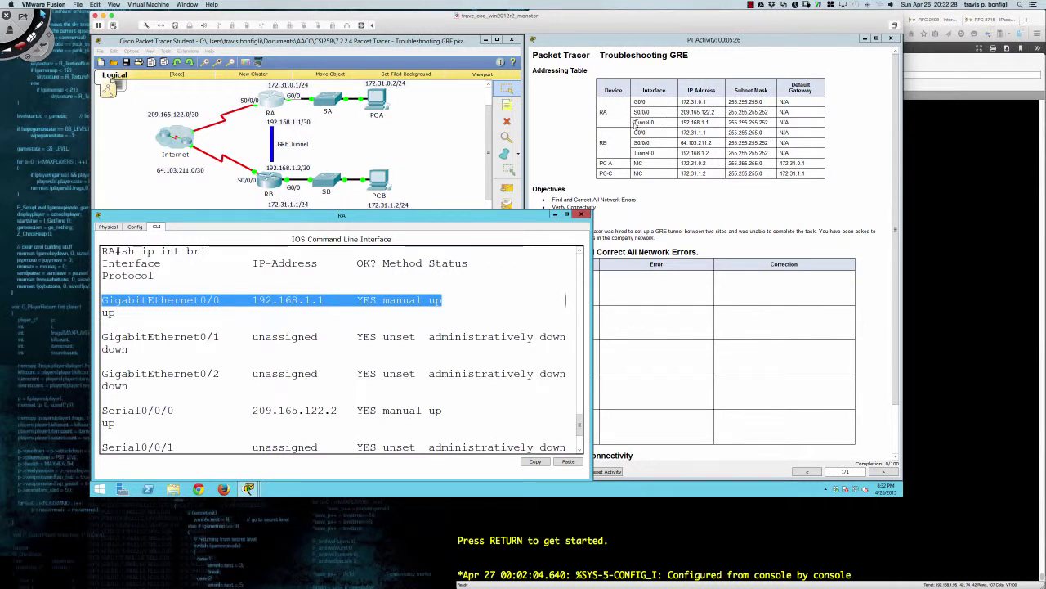
pyautogui.moveTo(634, 124); pyautogui.dragTo(696, 123)
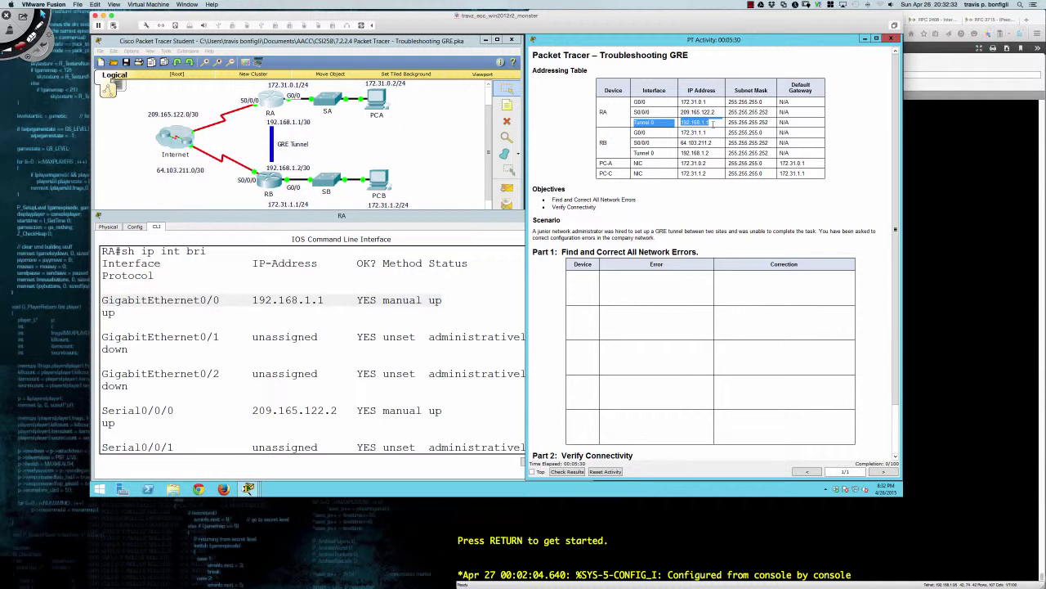
pyautogui.click(335, 283)
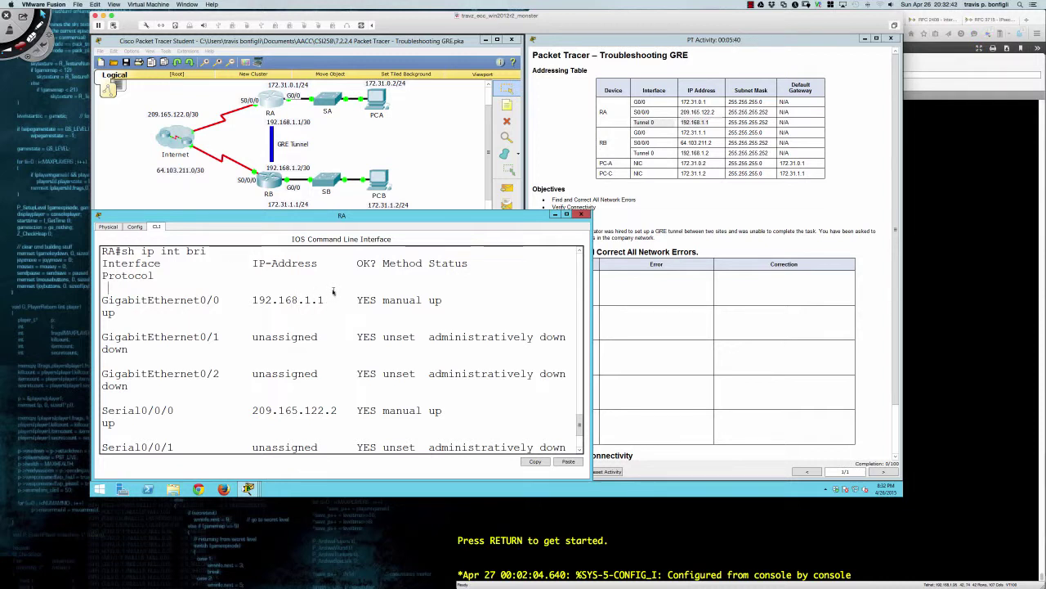
# Handwrite "RA-Gi0/0 IP" as the first error and "172.31.0.1/24" as its correction, circling RA's G0/0 address in the addressing table
pyautogui.hotkey('ctrl', 'shift', 'd')
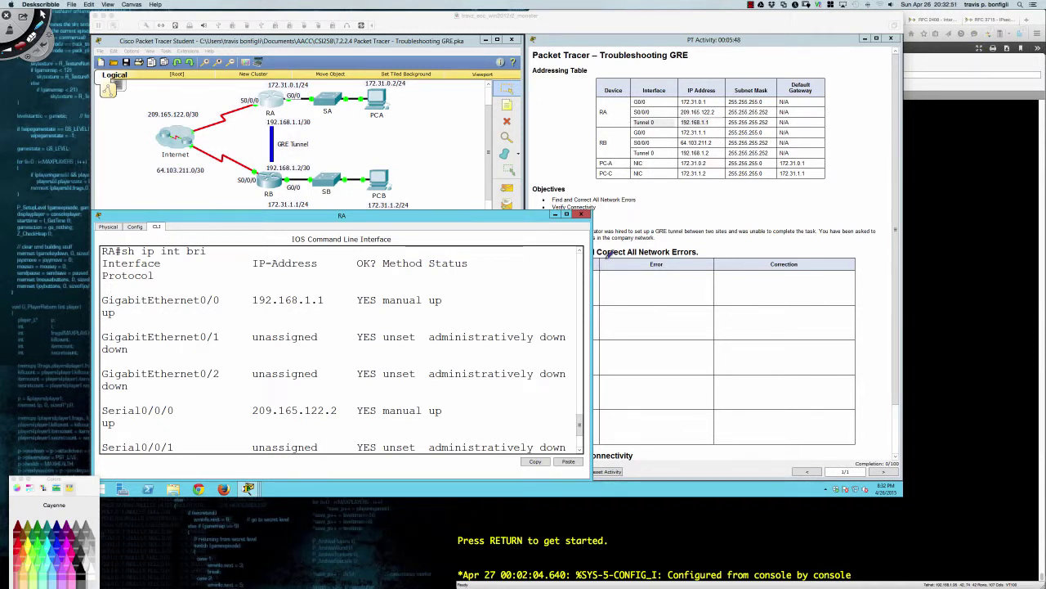
pyautogui.moveTo(601, 276)
pyautogui.mouseDown()
pyautogui.moveTo(684, 273)
pyautogui.moveTo(637, 298)
pyautogui.moveTo(648, 283)
pyautogui.moveTo(648, 294)
pyautogui.mouseUp()
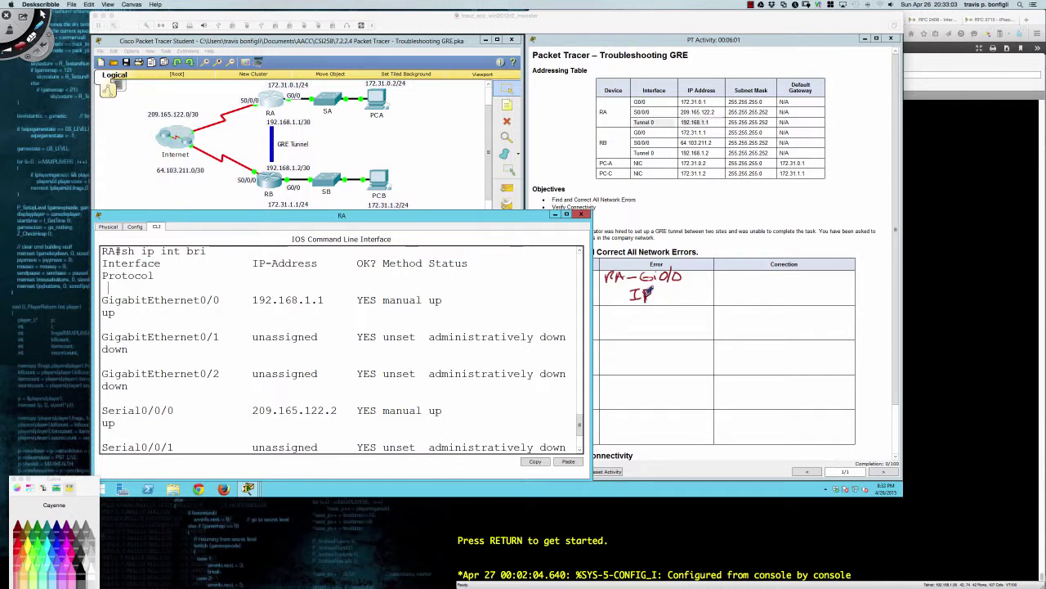
pyautogui.moveTo(723, 284)
pyautogui.mouseDown()
pyautogui.moveTo(720, 296)
pyautogui.moveTo(732, 282)
pyautogui.moveTo(736, 296)
pyautogui.moveTo(781, 289)
pyautogui.moveTo(787, 298)
pyautogui.mouseUp()
pyautogui.click(740, 297)
pyautogui.click(774, 296)
pyautogui.click(781, 297)
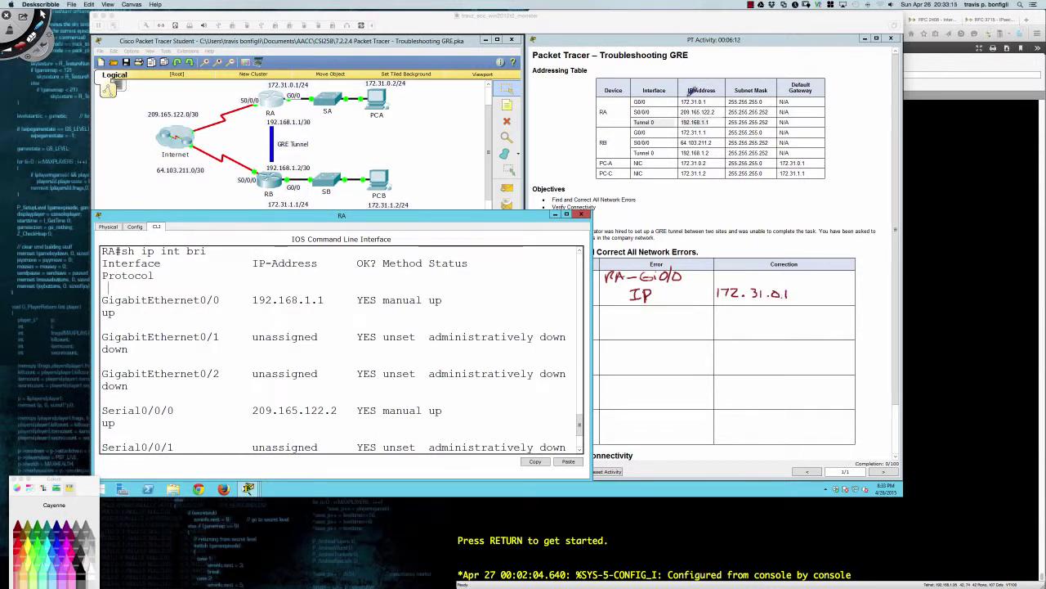
pyautogui.moveTo(681, 97)
pyautogui.mouseDown()
pyautogui.moveTo(714, 101)
pyautogui.moveTo(682, 98)
pyautogui.mouseUp()
pyautogui.moveTo(797, 285)
pyautogui.mouseDown()
pyautogui.moveTo(789, 300)
pyautogui.moveTo(817, 296)
pyautogui.mouseUp()
pyautogui.moveTo(814, 286); pyautogui.dragTo(814, 303)
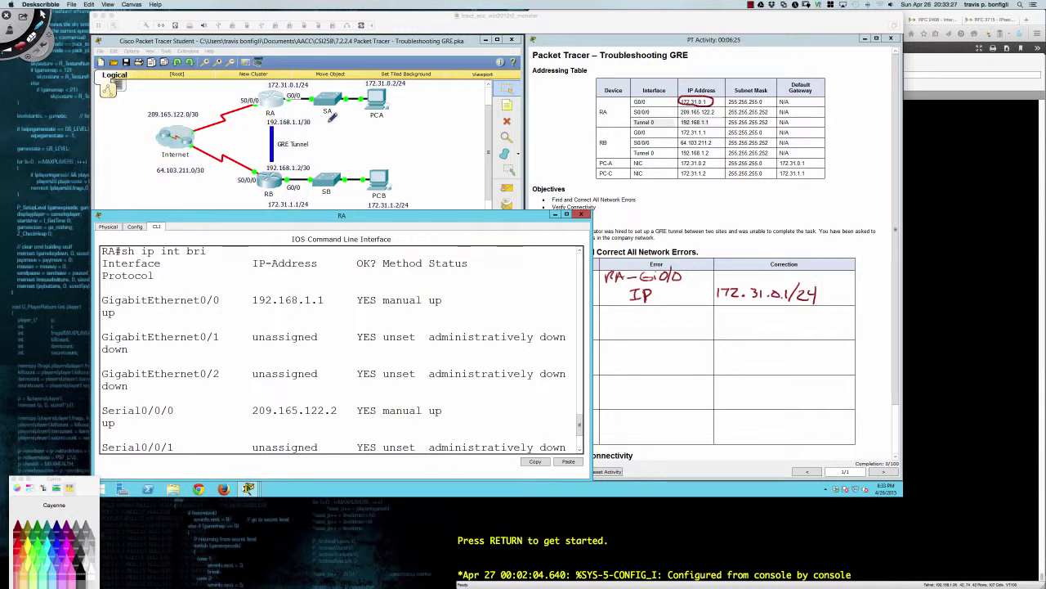
# Draw an arrow to RA's 192.168.1.1/30 tunnel label in the topology and underline the Tunnel0 address in RA's interface list
pyautogui.moveTo(329, 122); pyautogui.dragTo(309, 123)
pyautogui.click(497, 264)
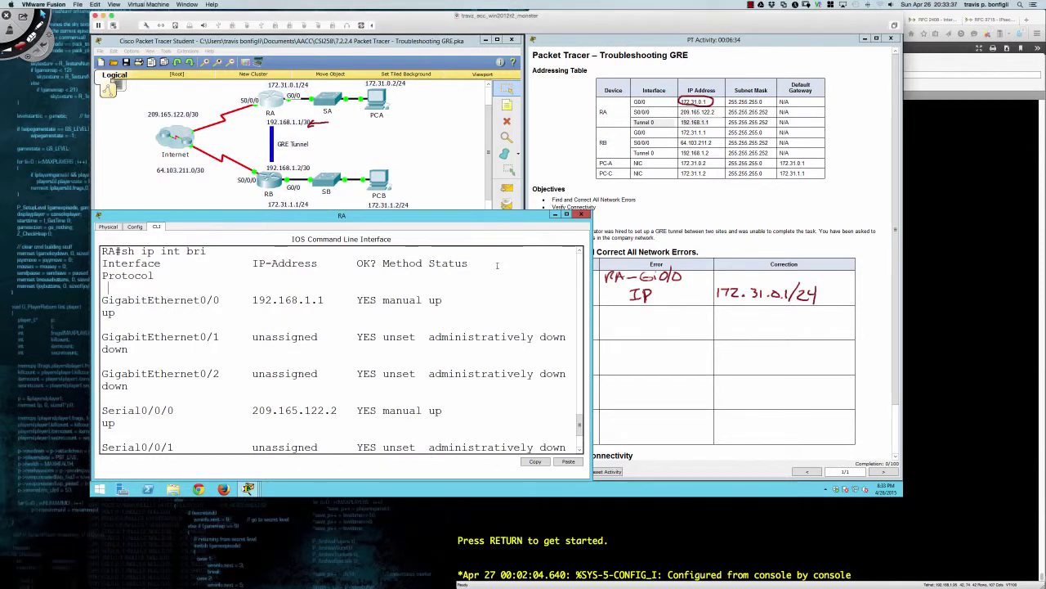
pyautogui.scroll(-2, 458, 309)
pyautogui.scroll(-2, 457, 309)
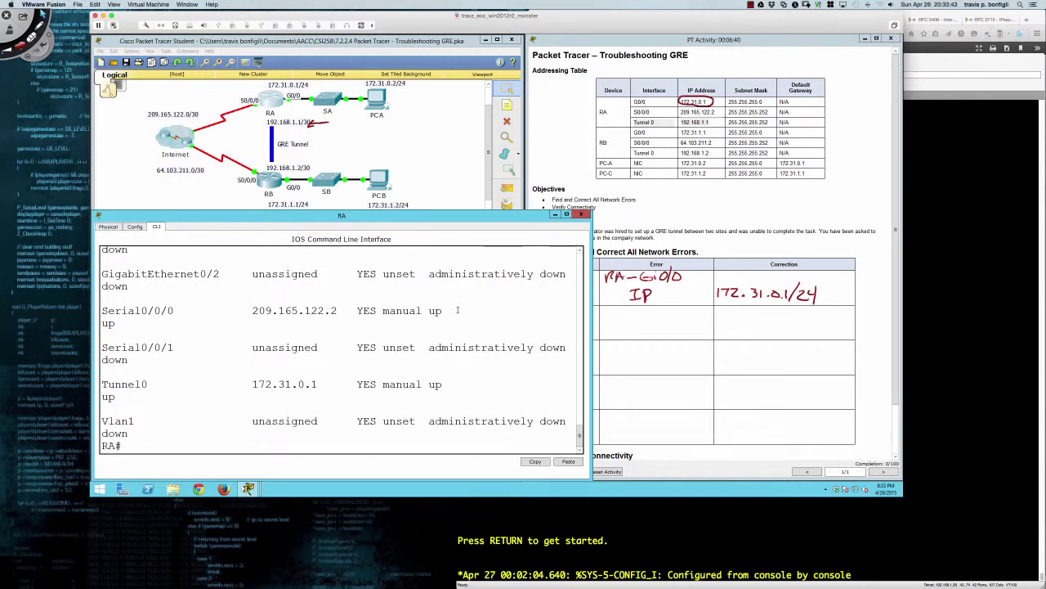
pyautogui.hotkey('ctrl', 'alt', 'd')
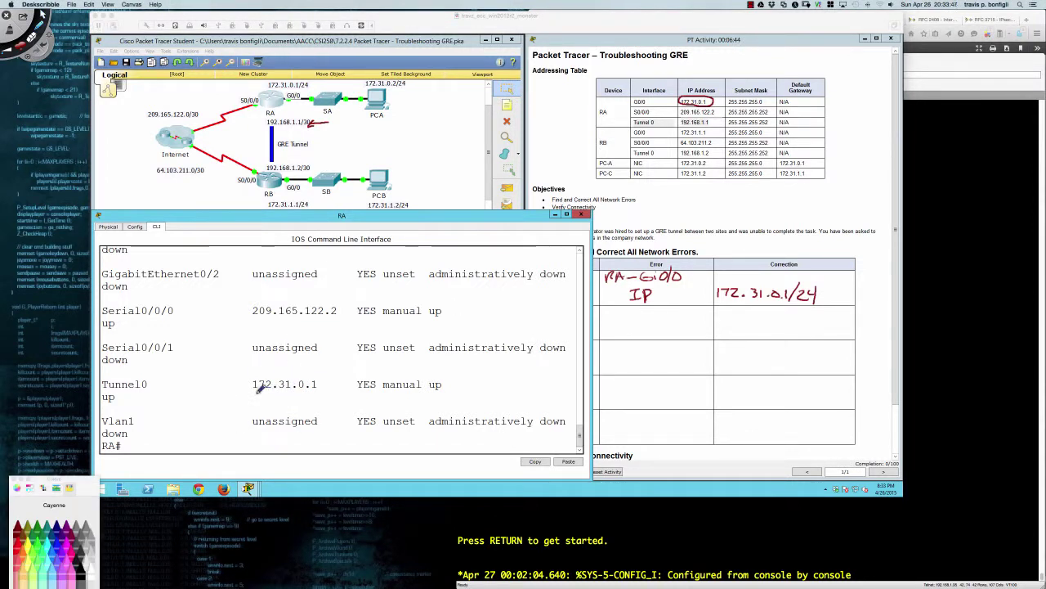
pyautogui.moveTo(254, 390); pyautogui.dragTo(322, 390)
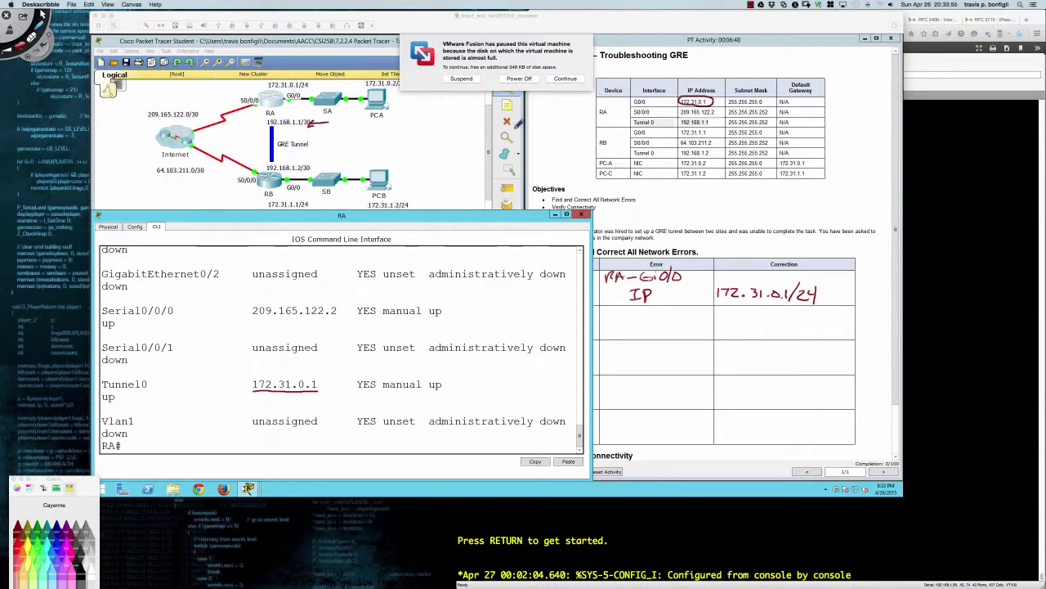
# Try to continue the virtual machine that was paused for low disk space
pyautogui.click(559, 79)
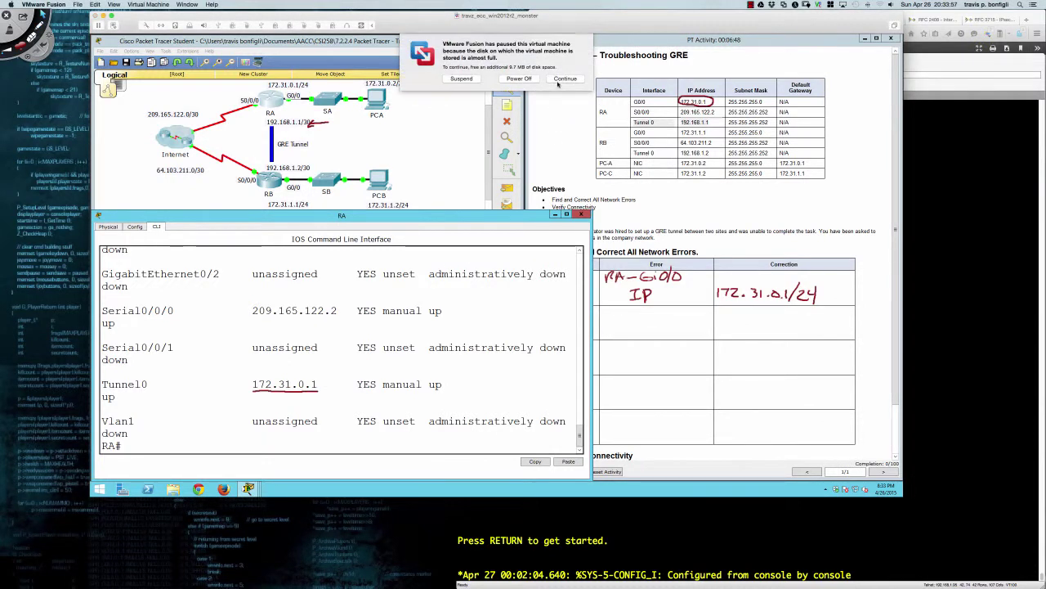
pyautogui.click(558, 82)
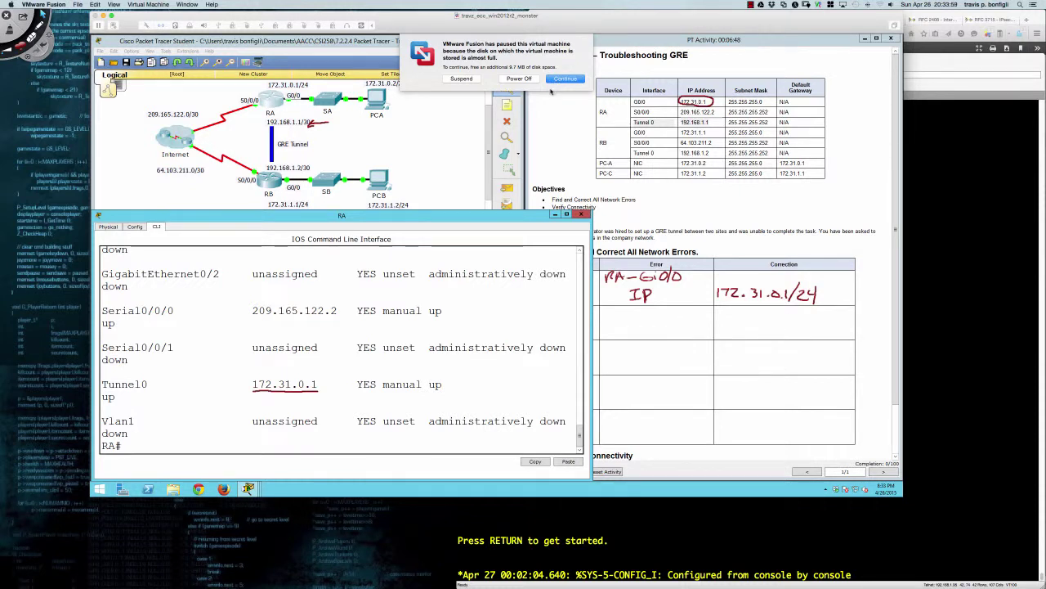
pyautogui.moveTo(1, 539)
pyautogui.click(751, 5)
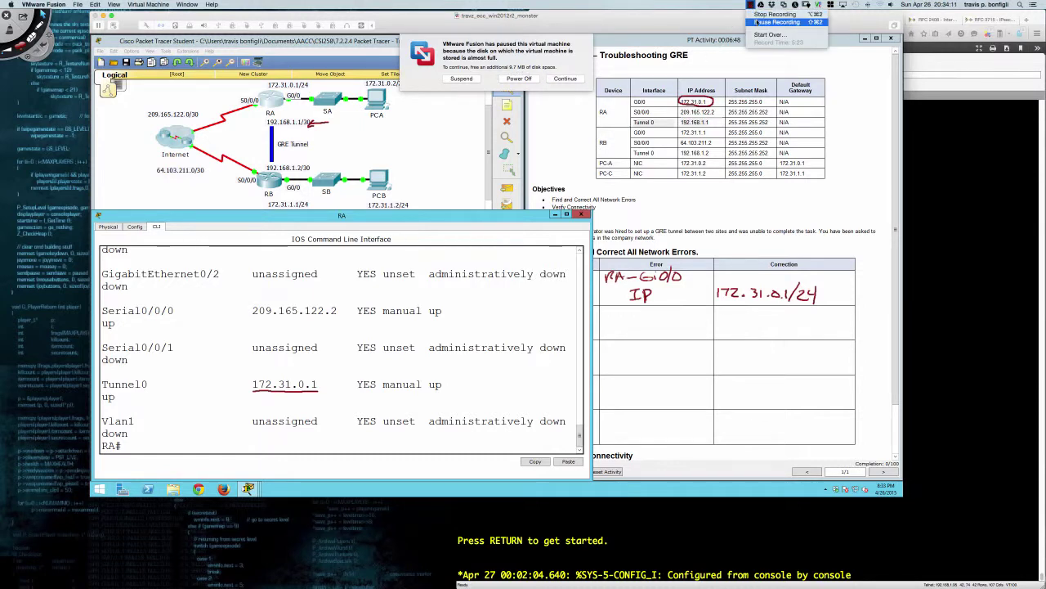
pyautogui.click(758, 23)
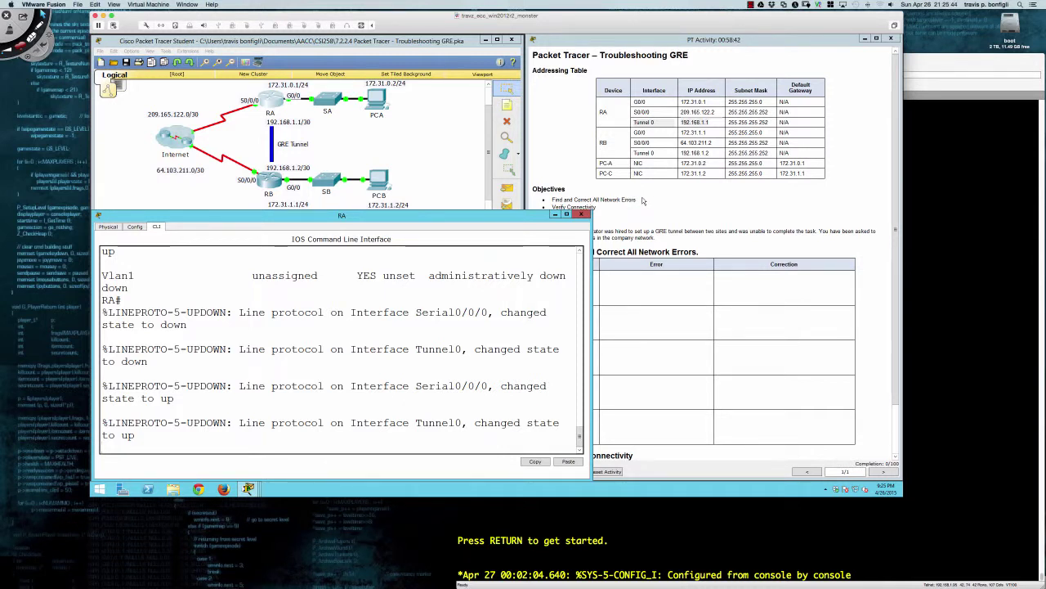
# Handwrite "G0/0" as the first error in the activity table and "172.31.0.1/24" as its correction
pyautogui.press('super+shift+d')
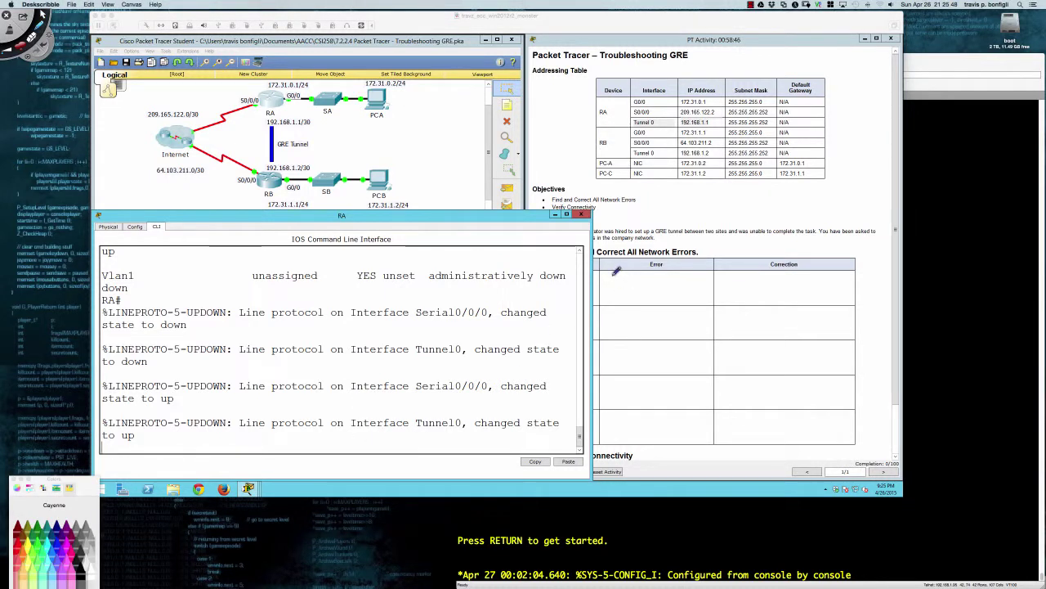
pyautogui.moveTo(615, 277)
pyautogui.mouseDown()
pyautogui.moveTo(604, 286)
pyautogui.moveTo(635, 278)
pyautogui.mouseUp()
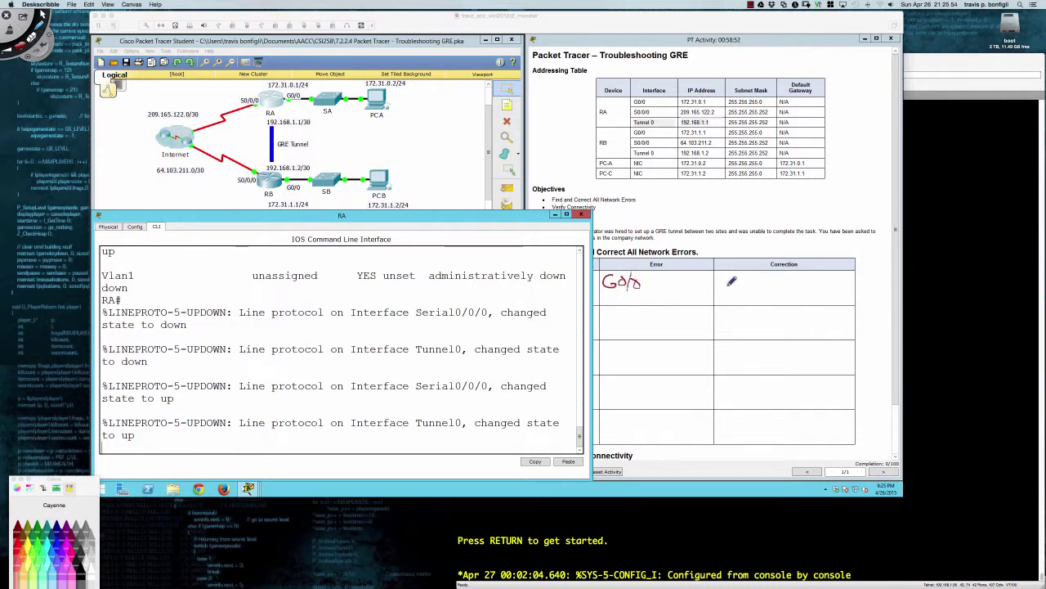
pyautogui.moveTo(719, 281); pyautogui.dragTo(725, 291)
pyautogui.moveTo(732, 283)
pyautogui.mouseDown()
pyautogui.moveTo(784, 287)
pyautogui.moveTo(825, 288)
pyautogui.mouseUp()
pyautogui.click(742, 289)
pyautogui.click(765, 289)
pyautogui.click(781, 289)
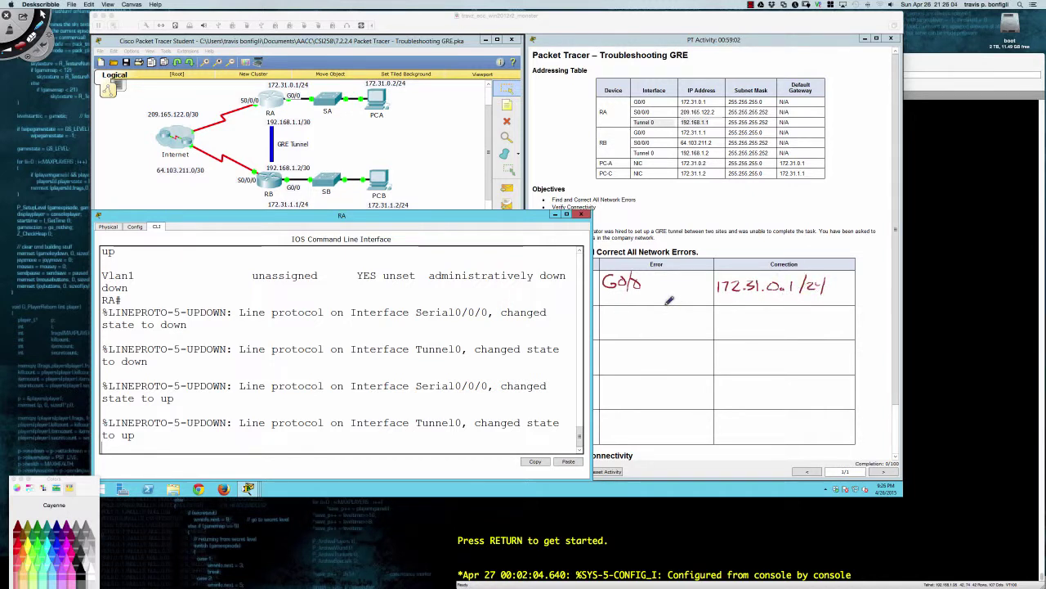
# Handwrite "TU0" as the second error in the activity table and "192.168.1.1/30" as its correction
pyautogui.moveTo(628, 278); pyautogui.dragTo(623, 317)
pyautogui.moveTo(616, 318)
pyautogui.mouseDown()
pyautogui.moveTo(615, 327)
pyautogui.moveTo(649, 320)
pyautogui.moveTo(638, 331)
pyautogui.mouseUp()
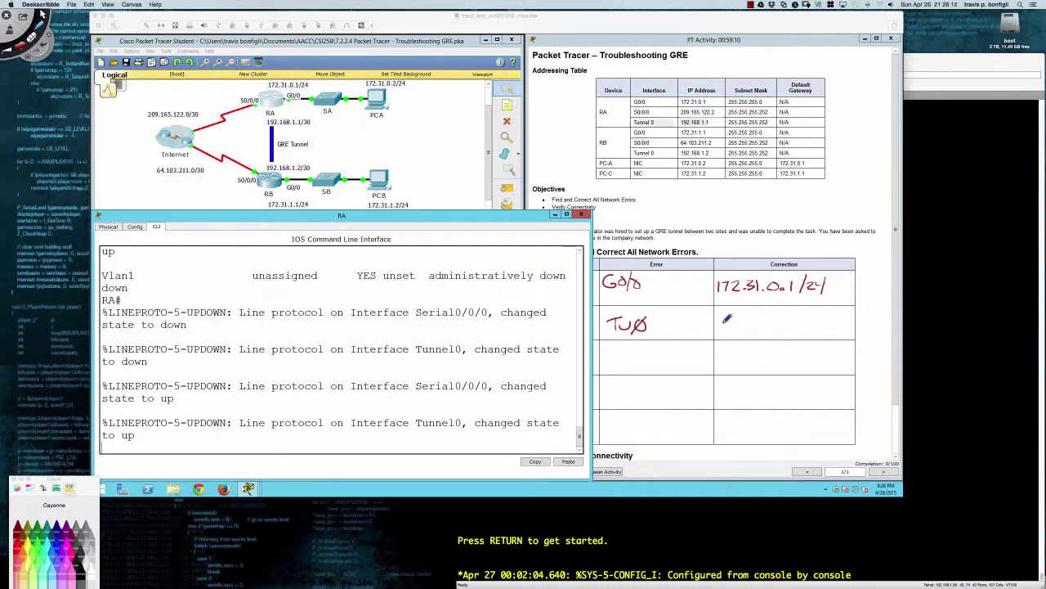
pyautogui.moveTo(728, 316); pyautogui.dragTo(834, 325)
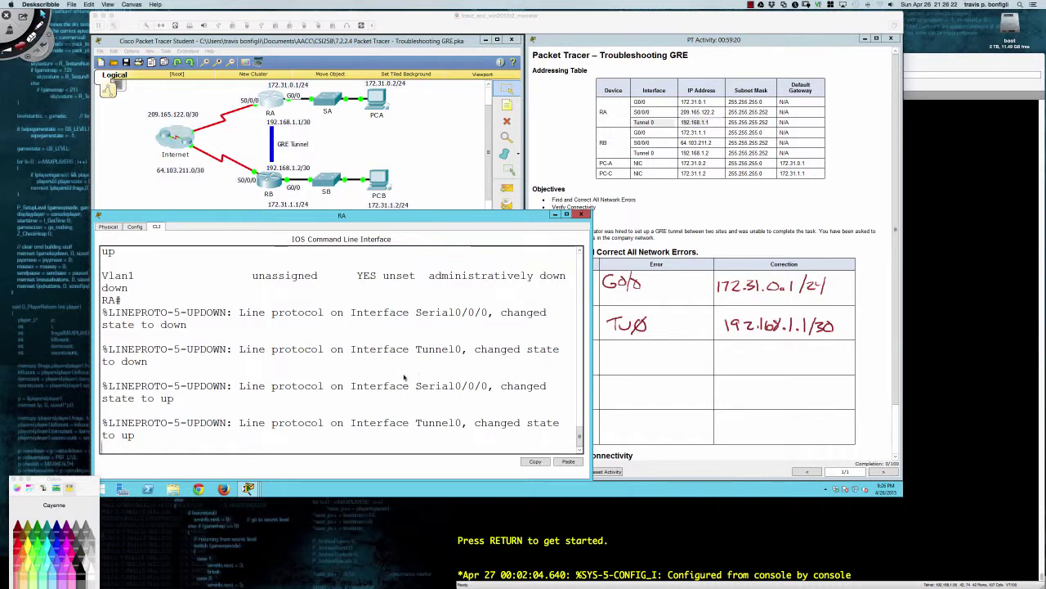
# Return to RA's command line and list its interfaces with "sh ip int br"
pyautogui.moveTo(101, 276); pyautogui.dragTo(407, 374)
pyautogui.click(406, 375)
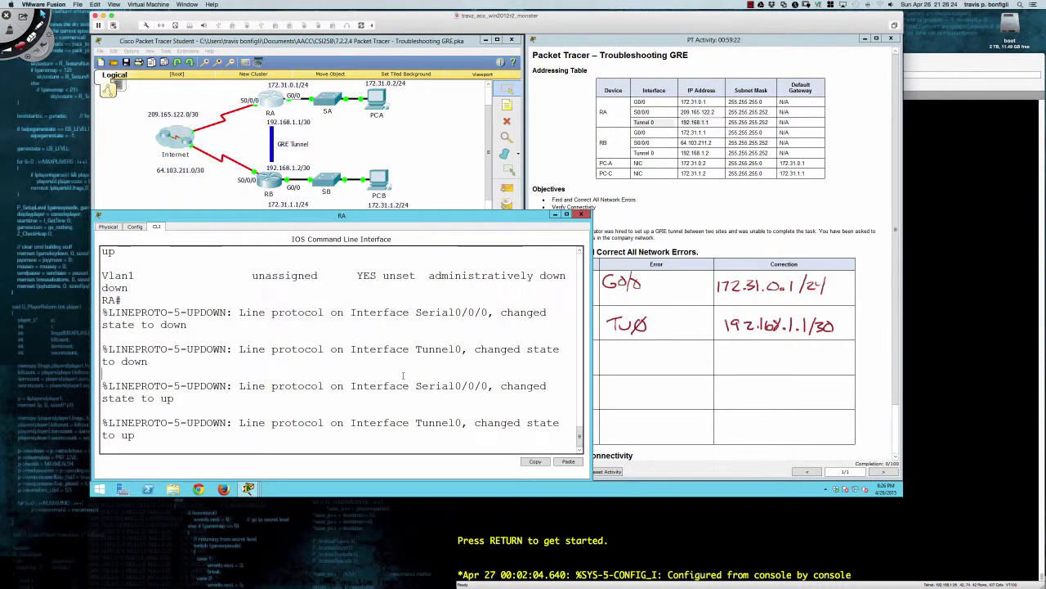
pyautogui.press('Return')
pyautogui.press('Return')
pyautogui.press('Return')
pyautogui.press('Return')
pyautogui.write('sh ip')
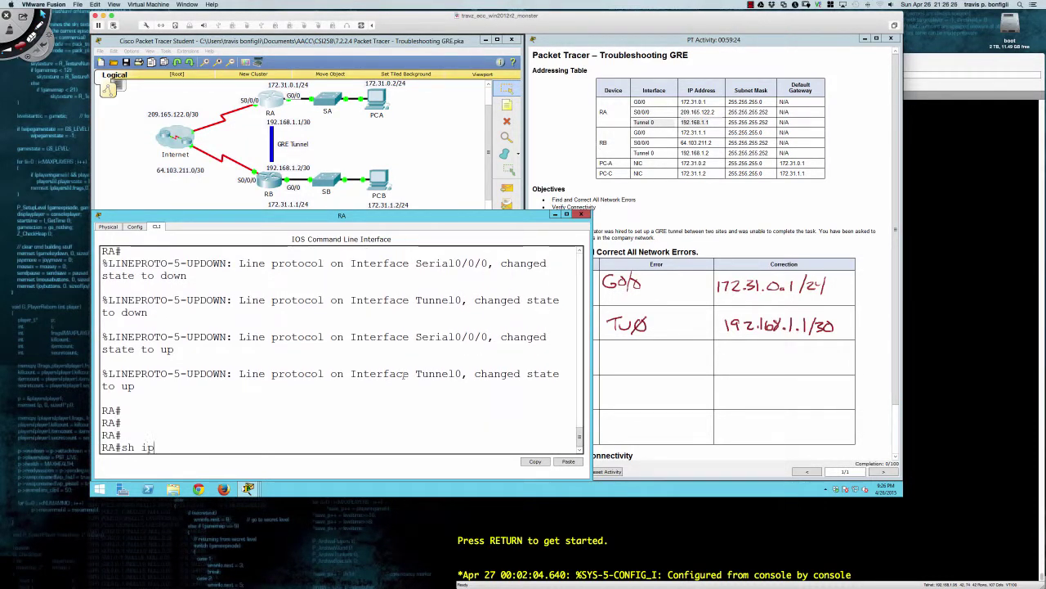
pyautogui.write(' int br')
pyautogui.press('Return')
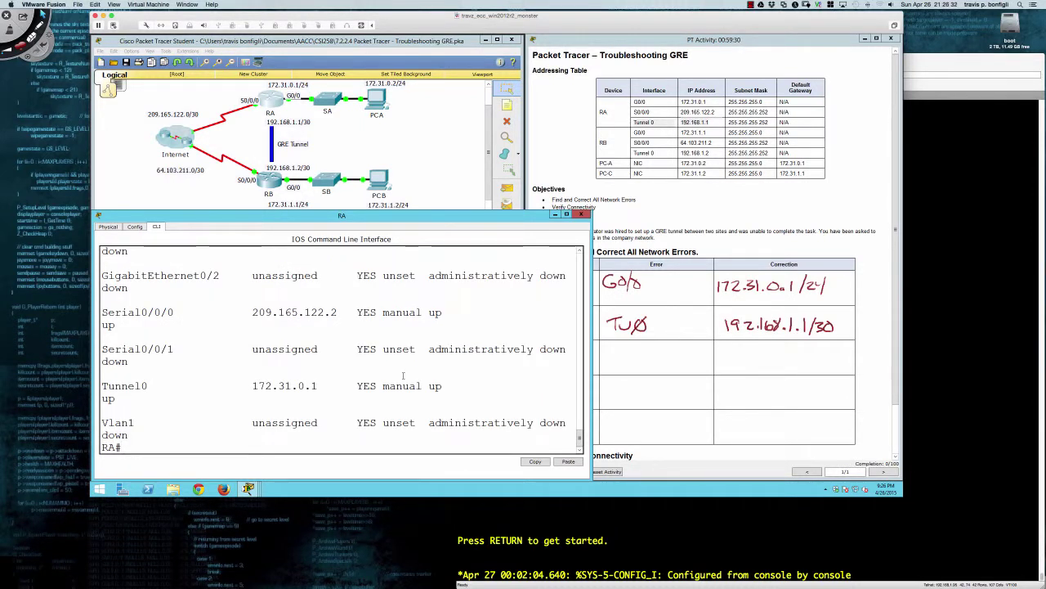
# Enter global configuration mode on RA and page through the running configuration down to the static routes
pyautogui.write('conf t')
pyautogui.press('Return')
pyautogui.press('Return')
pyautogui.press('Return')
pyautogui.press('Return')
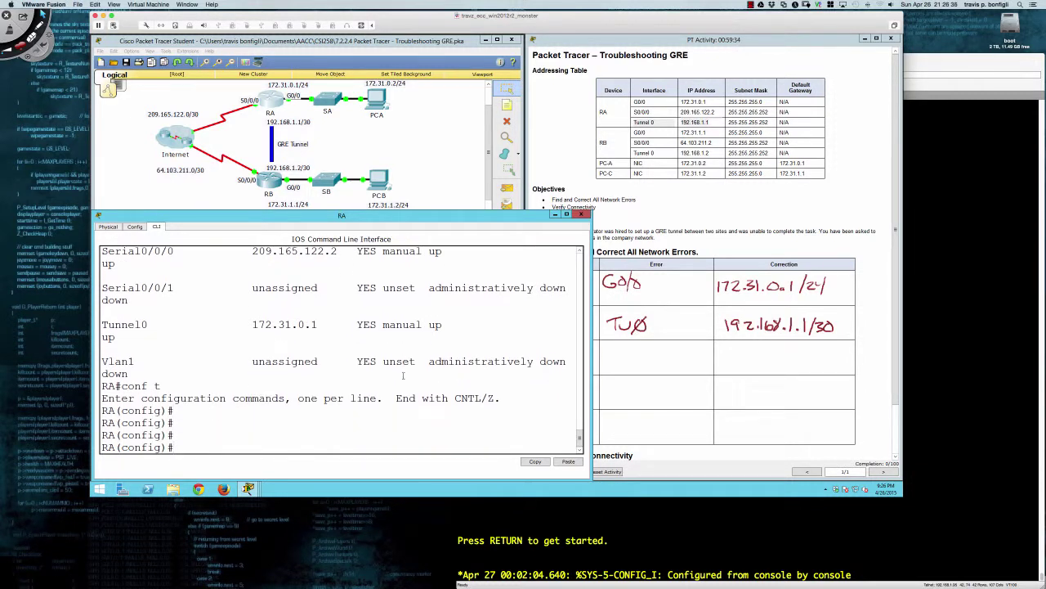
pyautogui.write('do sh run')
pyautogui.press('Return')
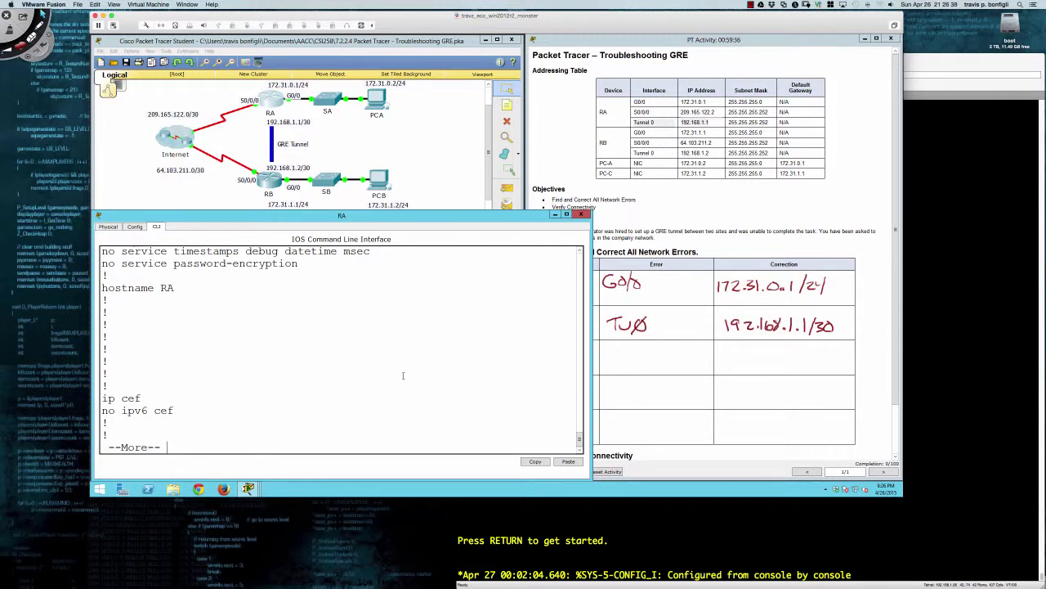
pyautogui.press('space')
pyautogui.press('space')
pyautogui.press('space')
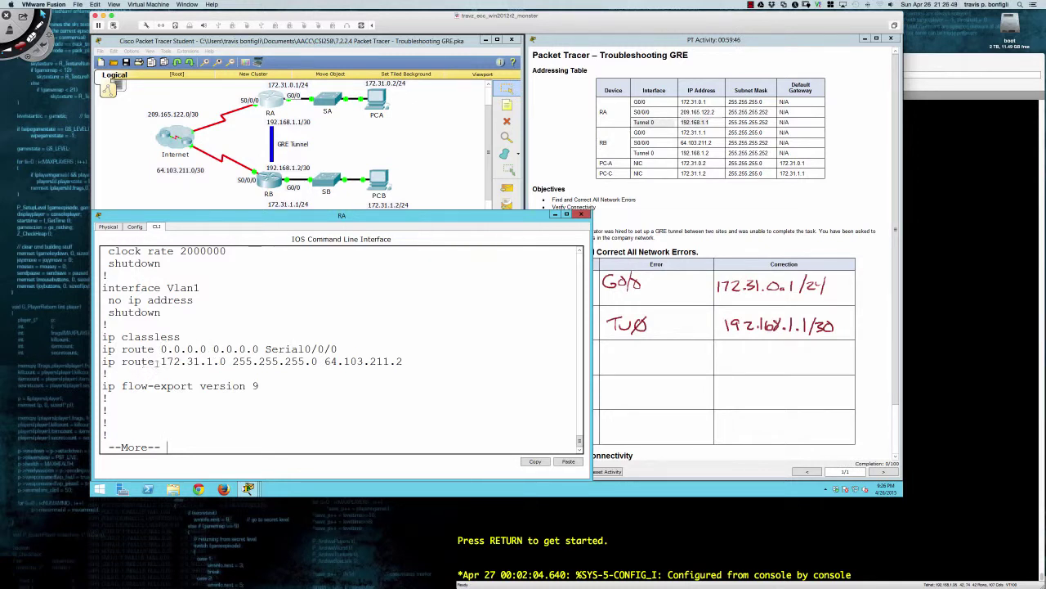
# Examine RA's static route to 172.31.1.0, including its mask and next-hop address, against the topology
pyautogui.moveTo(161, 361); pyautogui.dragTo(226, 360)
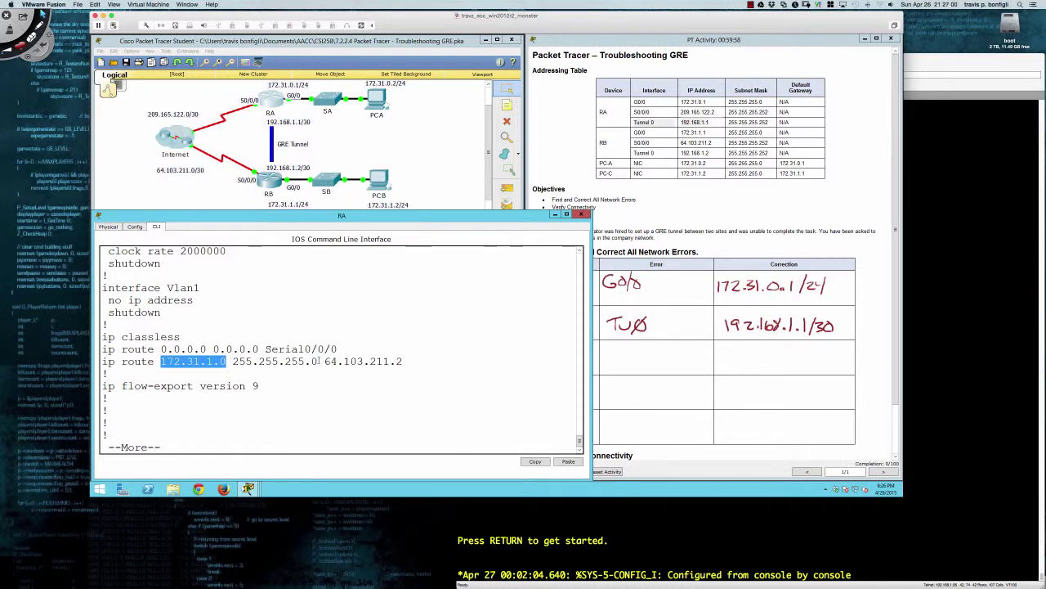
pyautogui.click(202, 362)
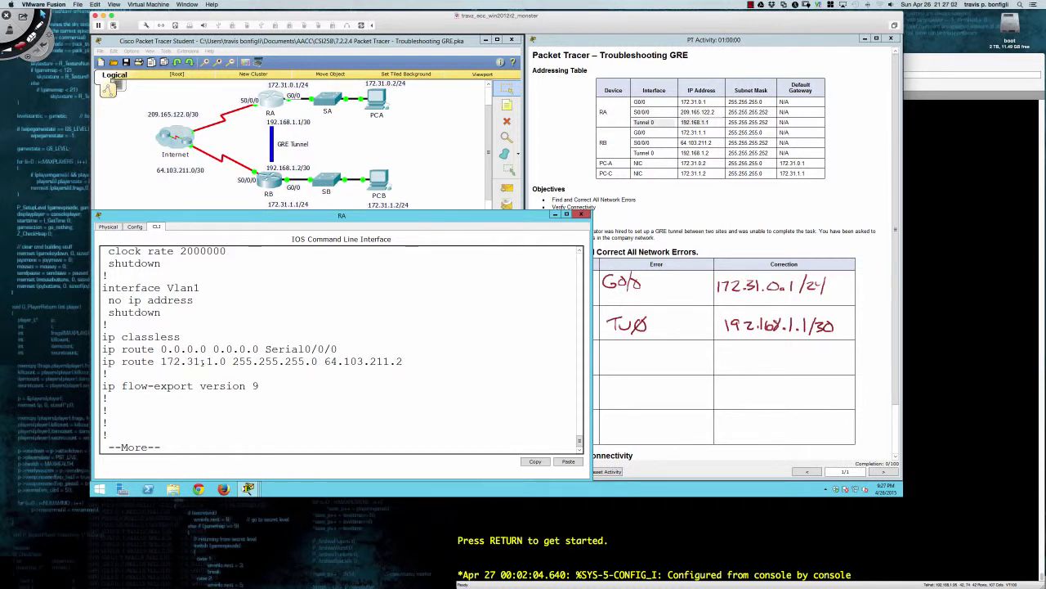
pyautogui.moveTo(161, 362); pyautogui.dragTo(224, 361)
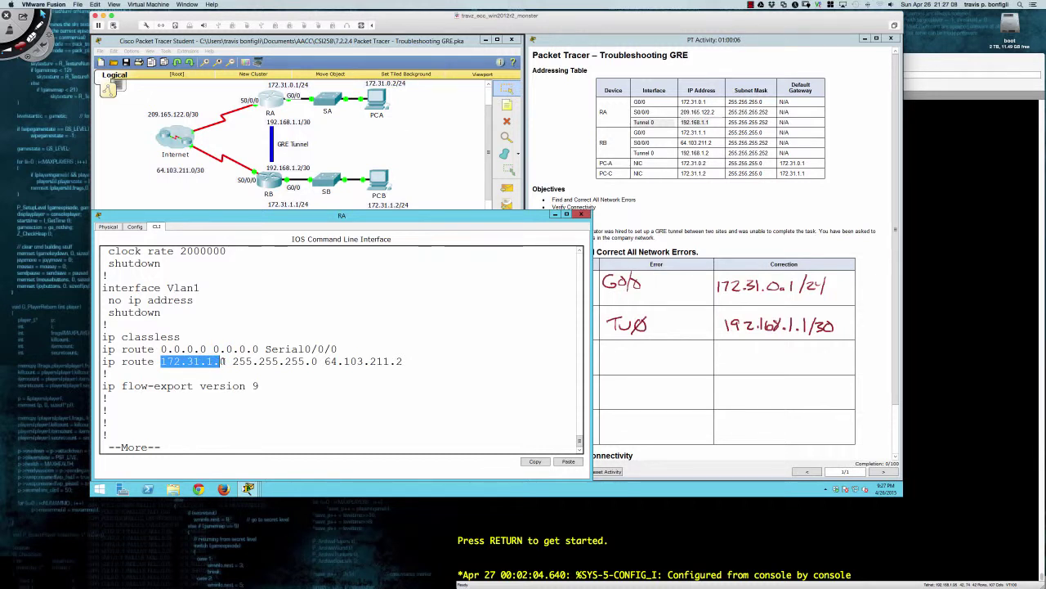
pyautogui.moveTo(220, 361); pyautogui.dragTo(410, 362)
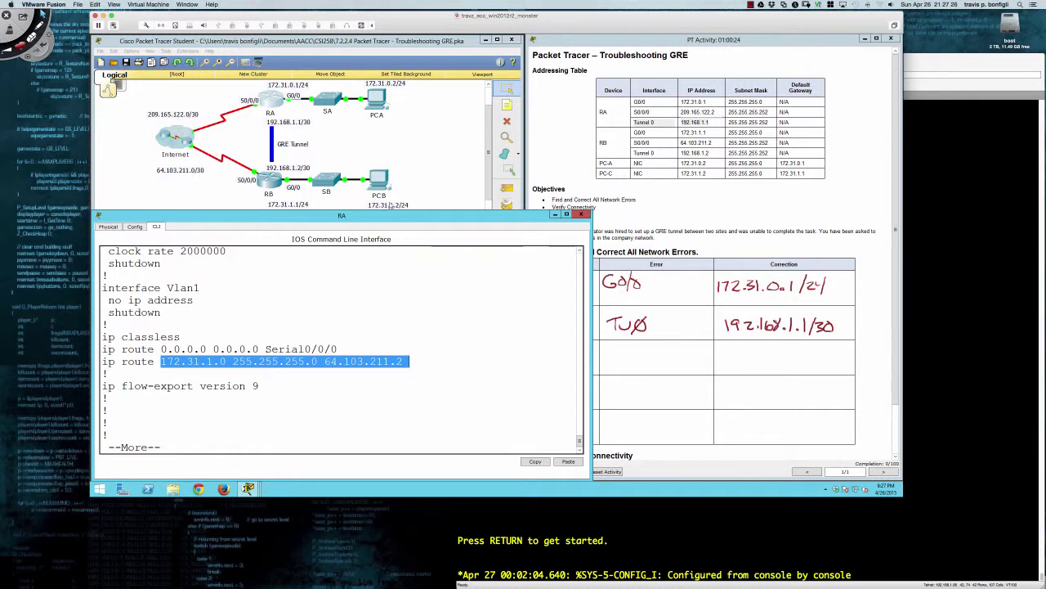
pyautogui.click(318, 361)
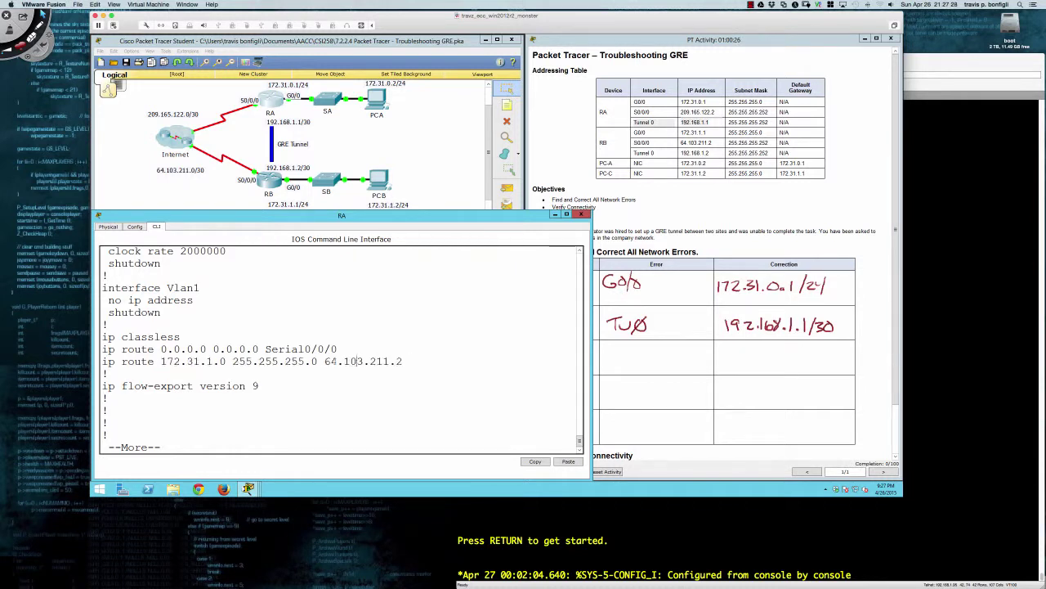
pyautogui.moveTo(324, 360); pyautogui.dragTo(403, 361)
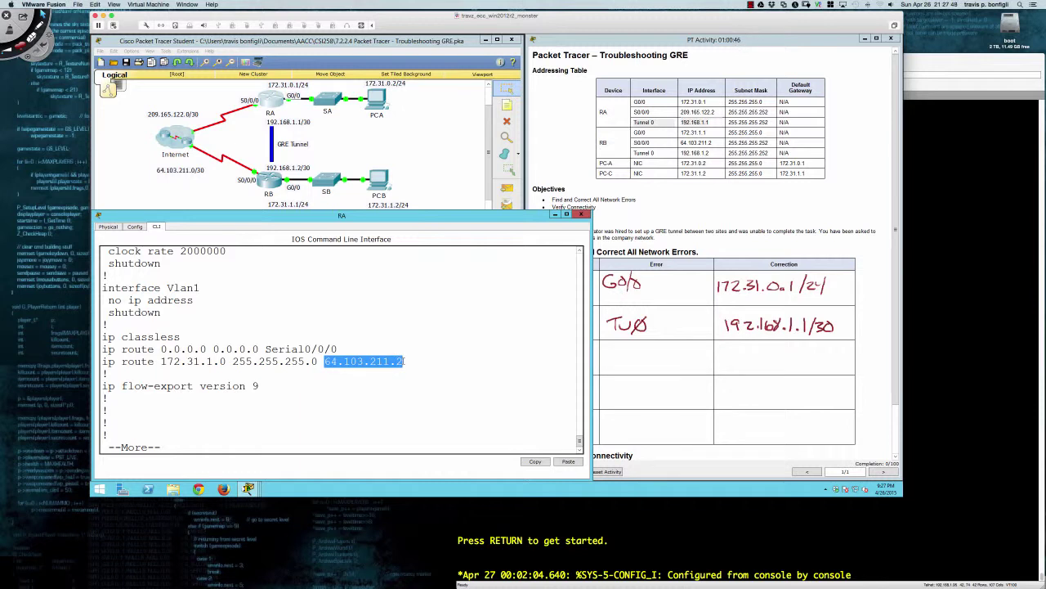
# Handwrite "Route on RA" as the third error with the correction "192.168.1.2/30", and exit RA's running configuration listing
pyautogui.press('super+shift+d')
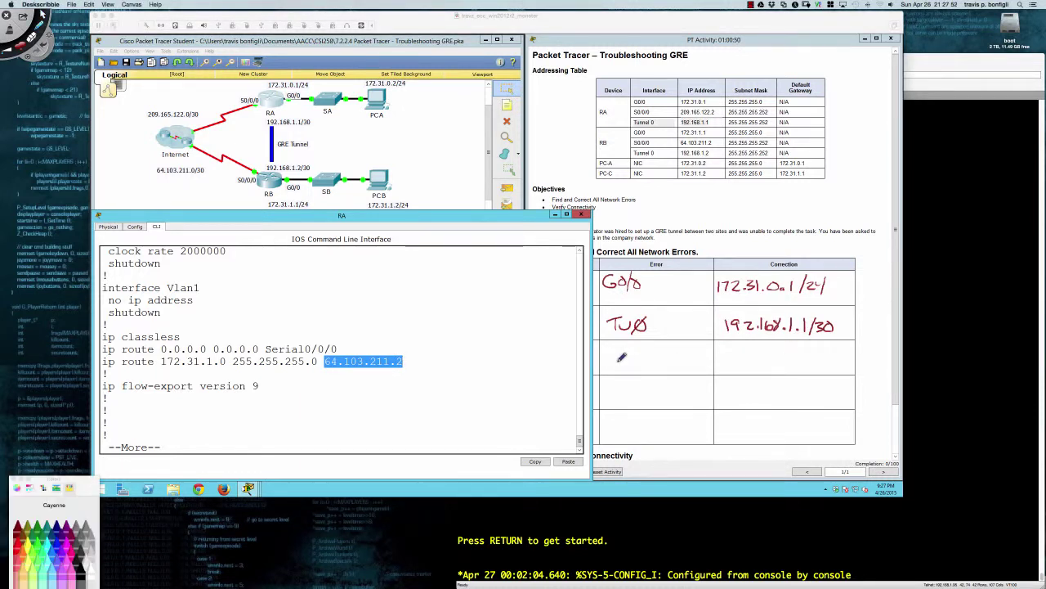
pyautogui.moveTo(610, 350)
pyautogui.mouseDown()
pyautogui.moveTo(668, 348)
pyautogui.moveTo(686, 370)
pyautogui.moveTo(733, 361)
pyautogui.moveTo(721, 347)
pyautogui.moveTo(749, 364)
pyautogui.moveTo(759, 350)
pyautogui.moveTo(790, 354)
pyautogui.moveTo(790, 365)
pyautogui.moveTo(842, 360)
pyautogui.mouseUp()
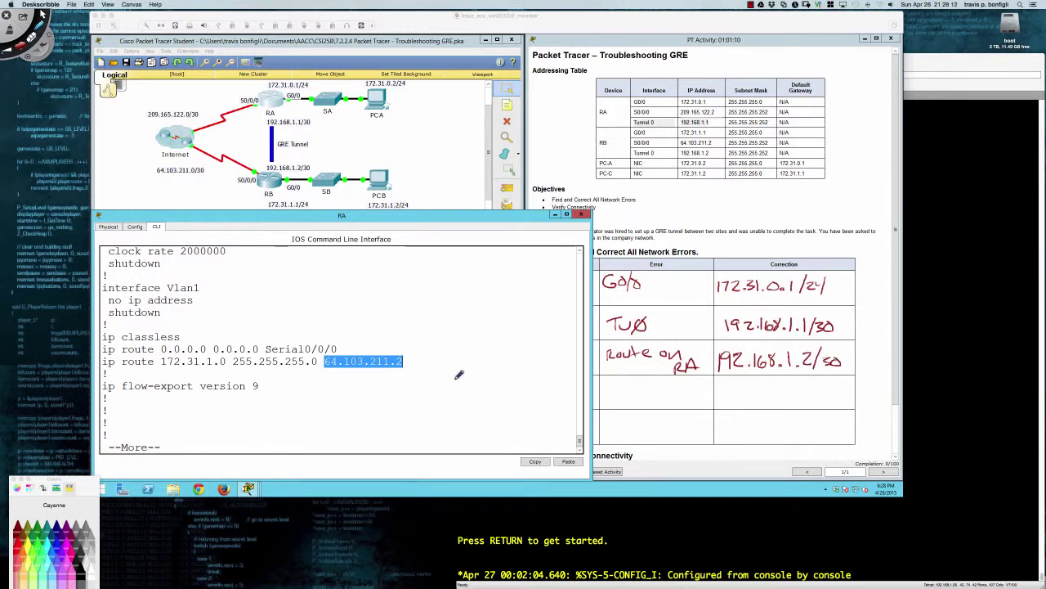
pyautogui.click(400, 405)
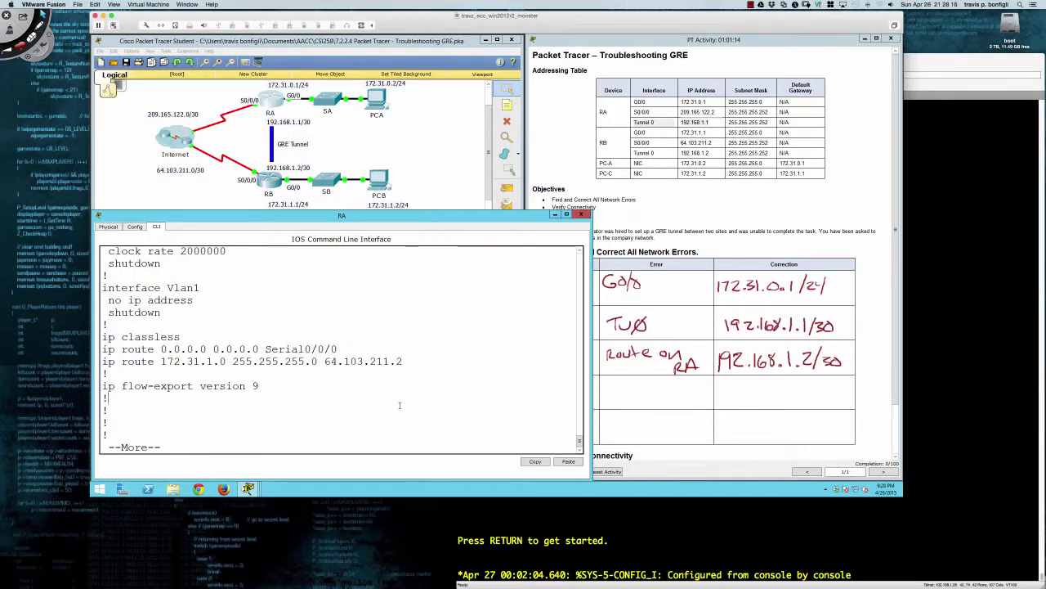
pyautogui.press('Return')
pyautogui.write('q')
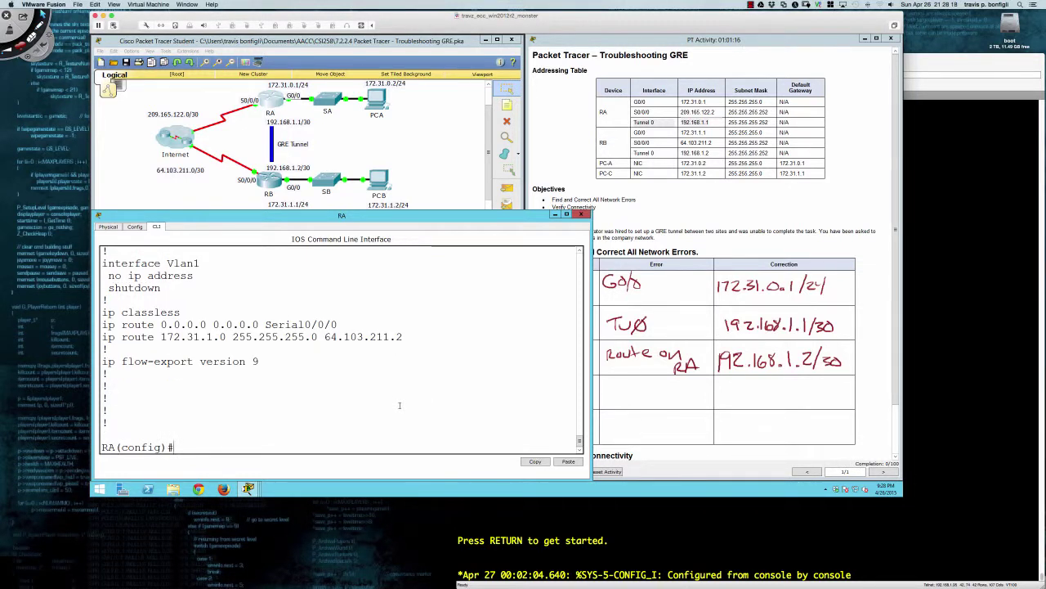
# Try to assign 172.31.0.1 255.255.255.0 to RA's gi0/0 interface while Tunnel0 still has its original address
pyautogui.write('int gi0/0')
pyautogui.press('Return')
pyautogui.write('ip add ')
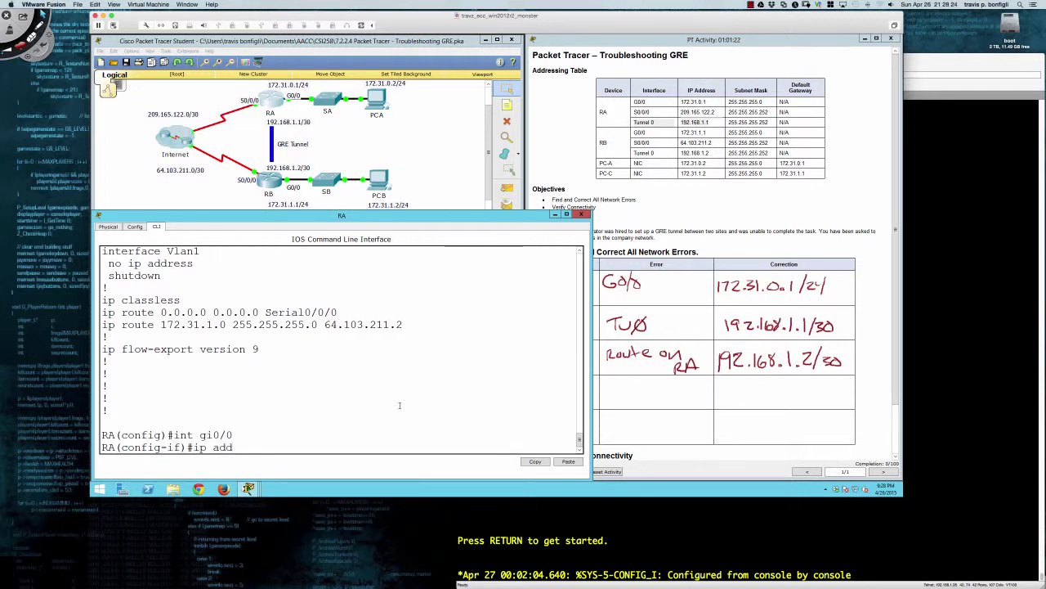
pyautogui.write('172.31.0.1 255.255.255.0')
pyautogui.press('Return')
pyautogui.press('Return')
pyautogui.press('Return')
pyautogui.press('Return')
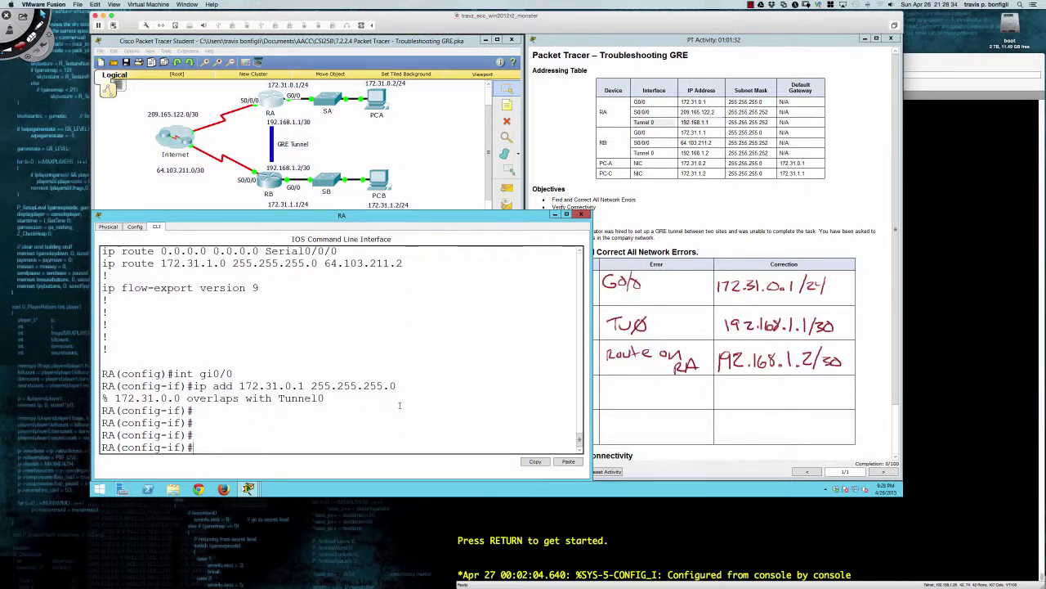
# Give RA's Tunnel0 interface the placeholder address 10.1.1.1 with mask 255.255.255.0
pyautogui.write('int tu0')
pyautogui.press('Return')
pyautogui.write('ip a')
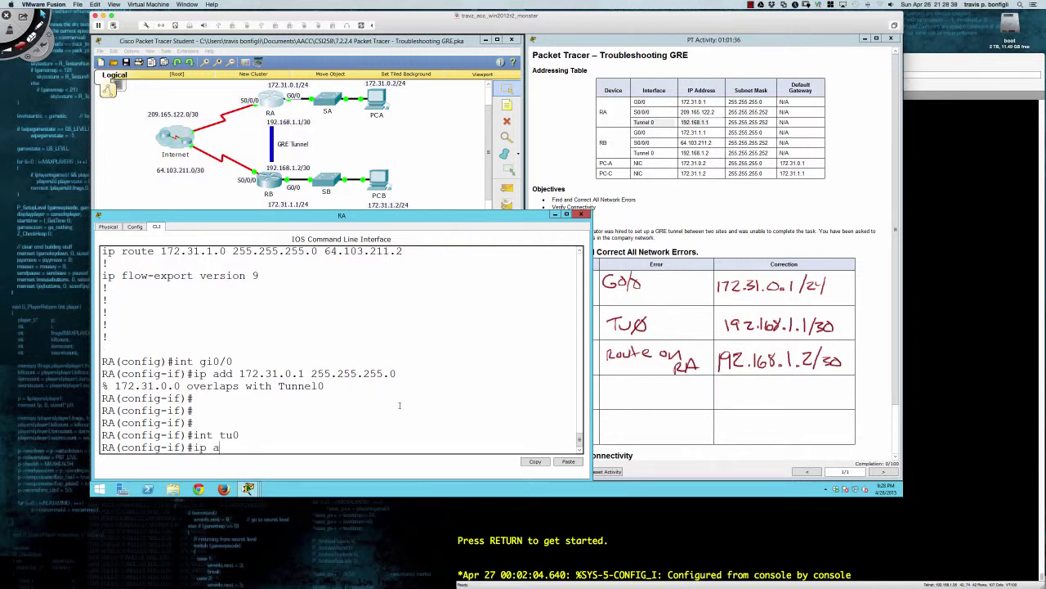
pyautogui.write('dd10.1.1.1.255.255.255.0')
pyautogui.press('Return')
# Set the IP address of RA's gi0/0 interface to 172.31.0.1 with mask 255.255.255.0
pyautogui.write('int')
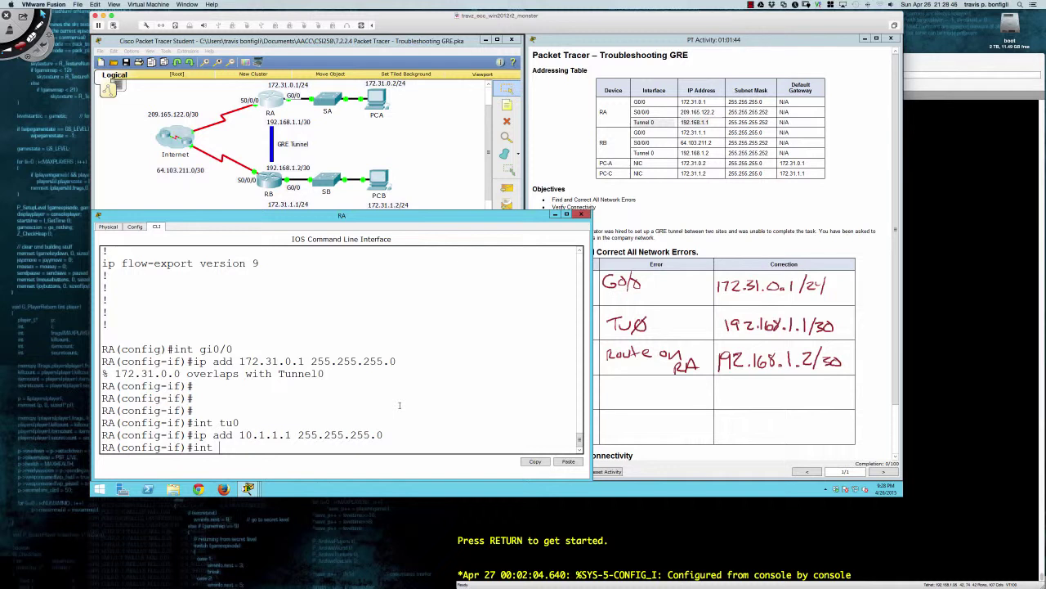
pyautogui.write(' gi0/0')
pyautogui.press('Return')
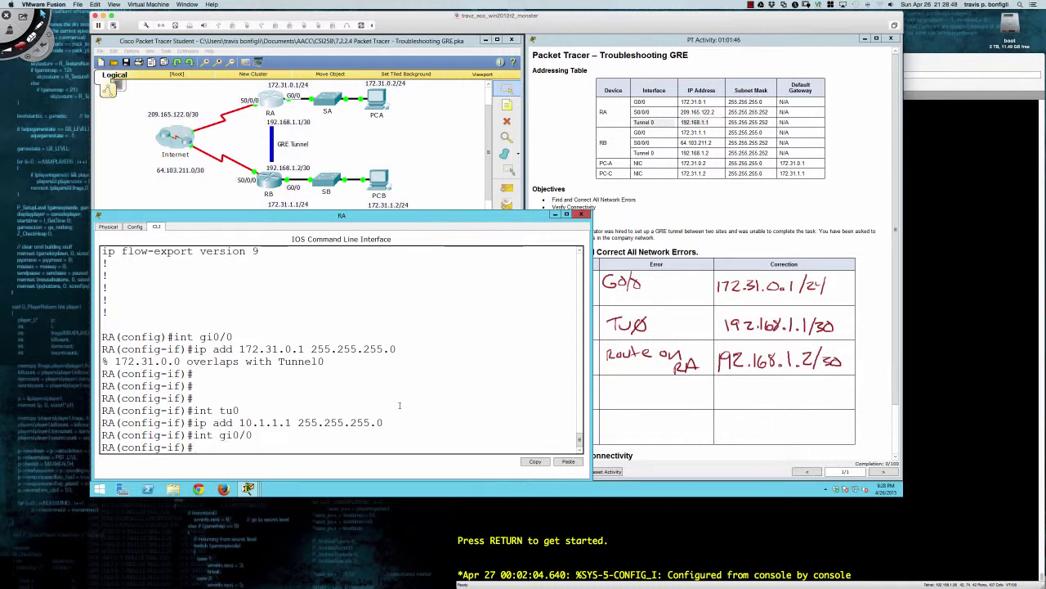
pyautogui.press('Up')
pyautogui.press('Up')
pyautogui.press('Up')
pyautogui.press('Up')
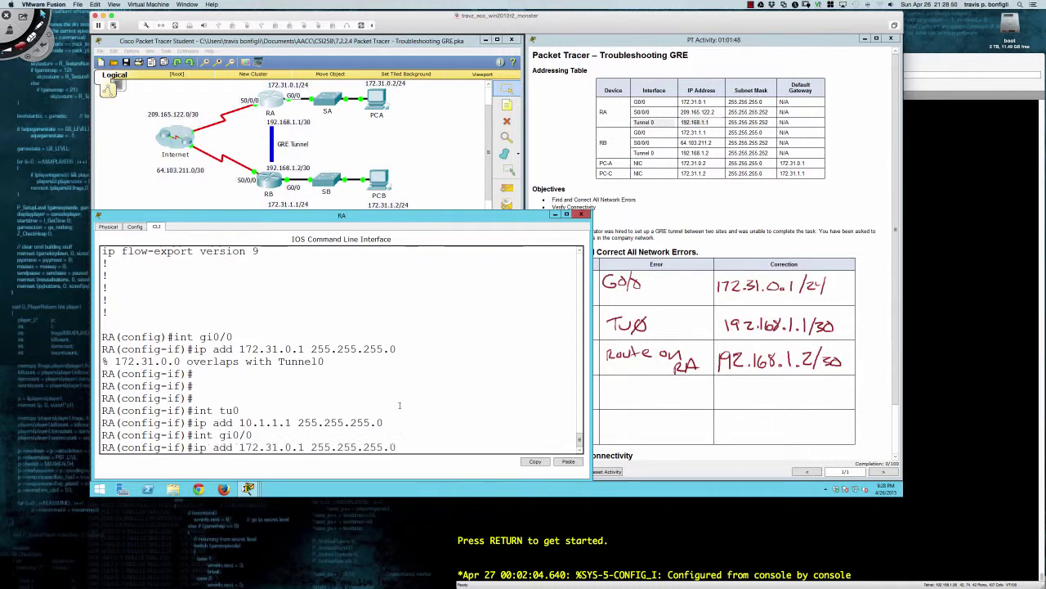
pyautogui.press('Return')
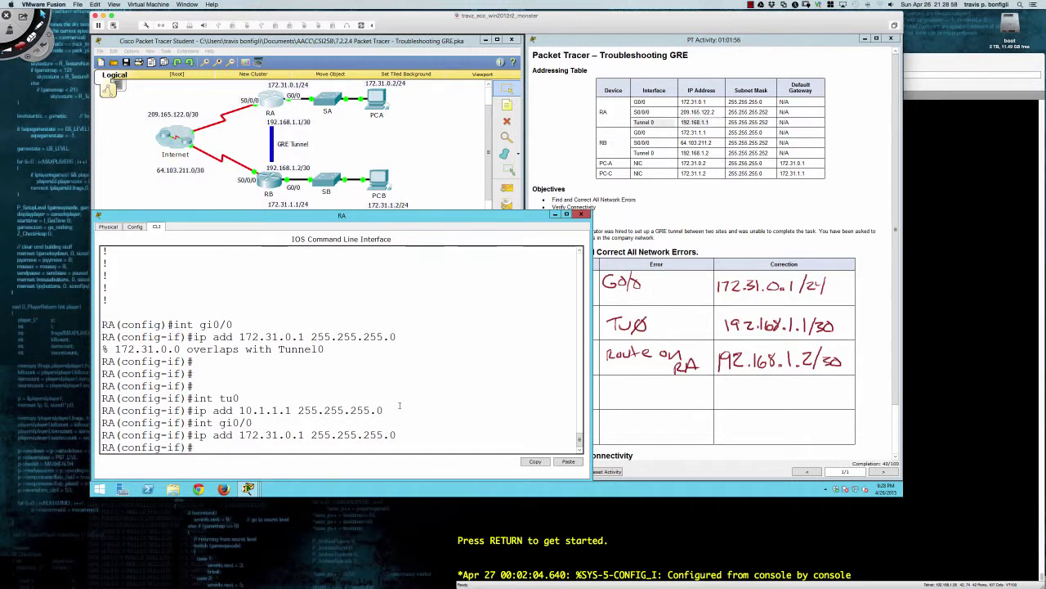
pyautogui.press('Return')
pyautogui.press('Return')
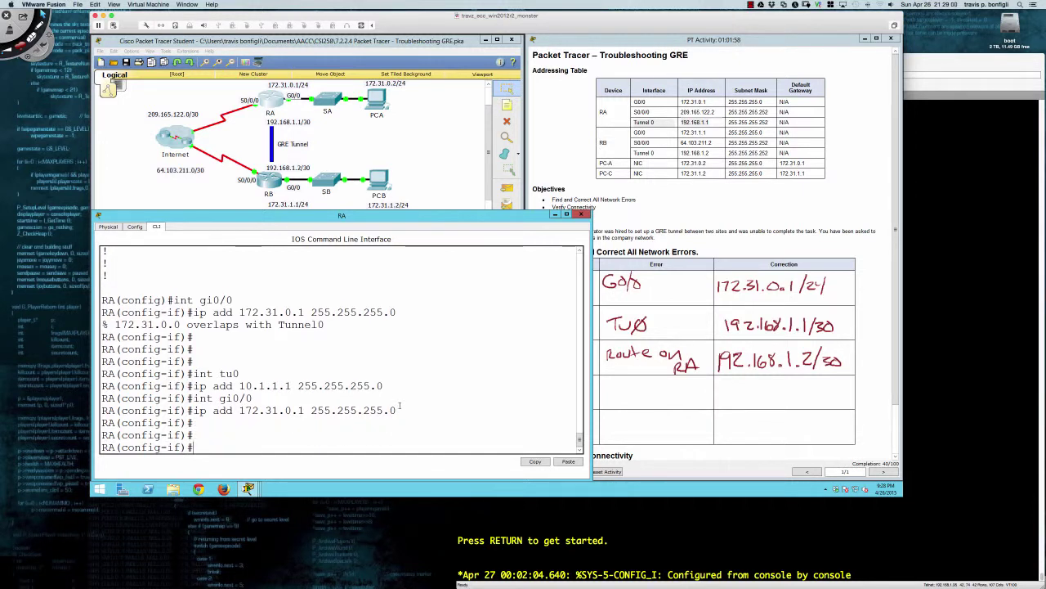
# Set the IP address of RA's Tunnel0 interface to 192.168.1.1 with mask 255.255.255.252
pyautogui.write('int tu0')
pyautogui.press('Return')
pyautogui.write('ip add ')
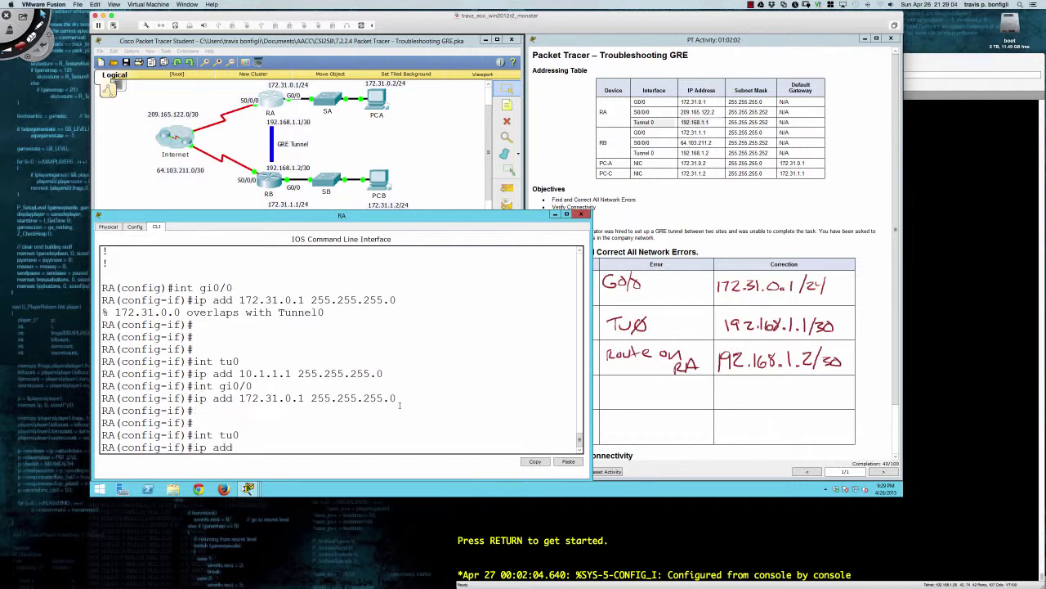
pyautogui.write('192.168.1.1 255.255.255.252')
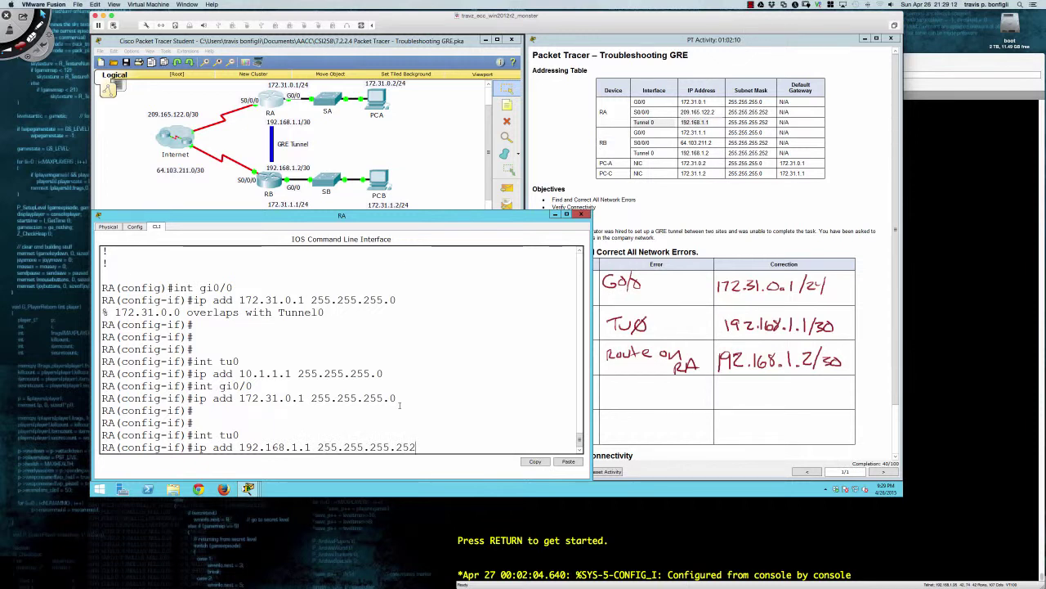
pyautogui.press('Return')
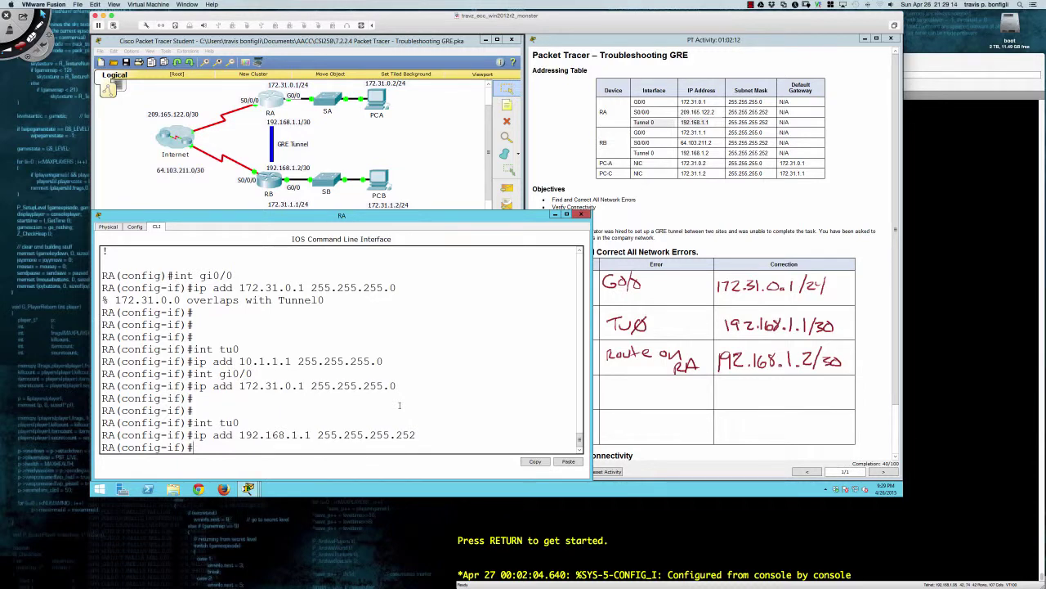
pyautogui.press('Return')
pyautogui.press('Return')
pyautogui.press('Return')
# List RA's interfaces from configuration mode with "do sh ip int bri" and check the Tunnel0 address
pyautogui.write('do sh ip int bri')
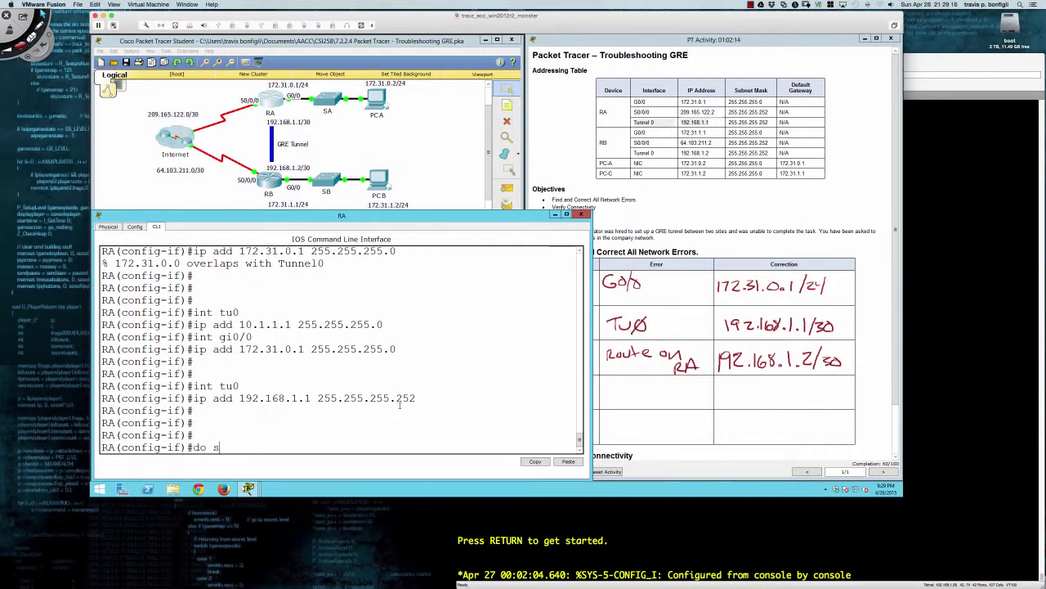
pyautogui.press('Return')
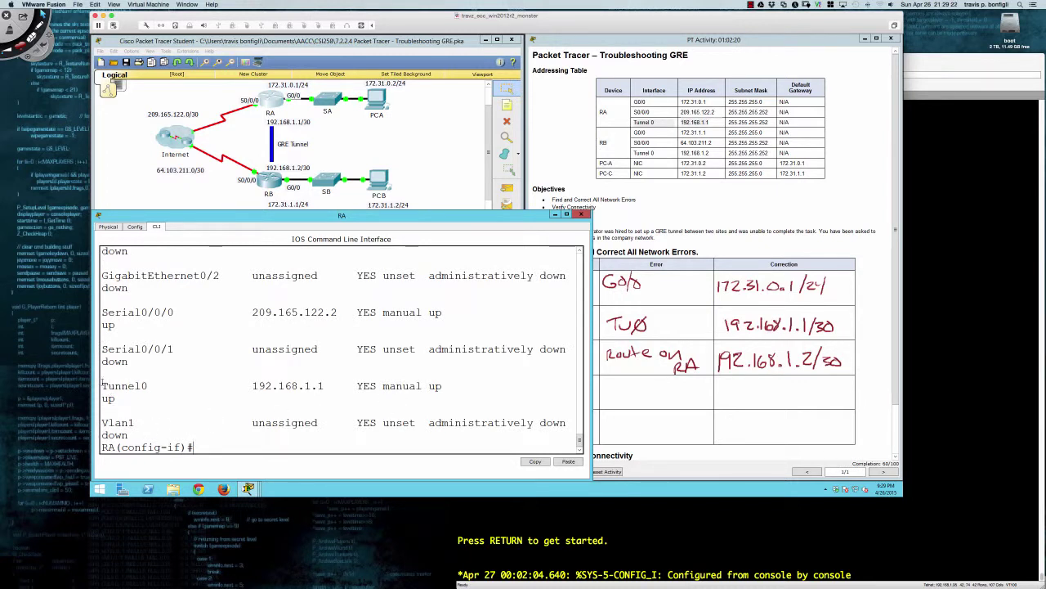
pyautogui.moveTo(102, 381); pyautogui.dragTo(326, 383)
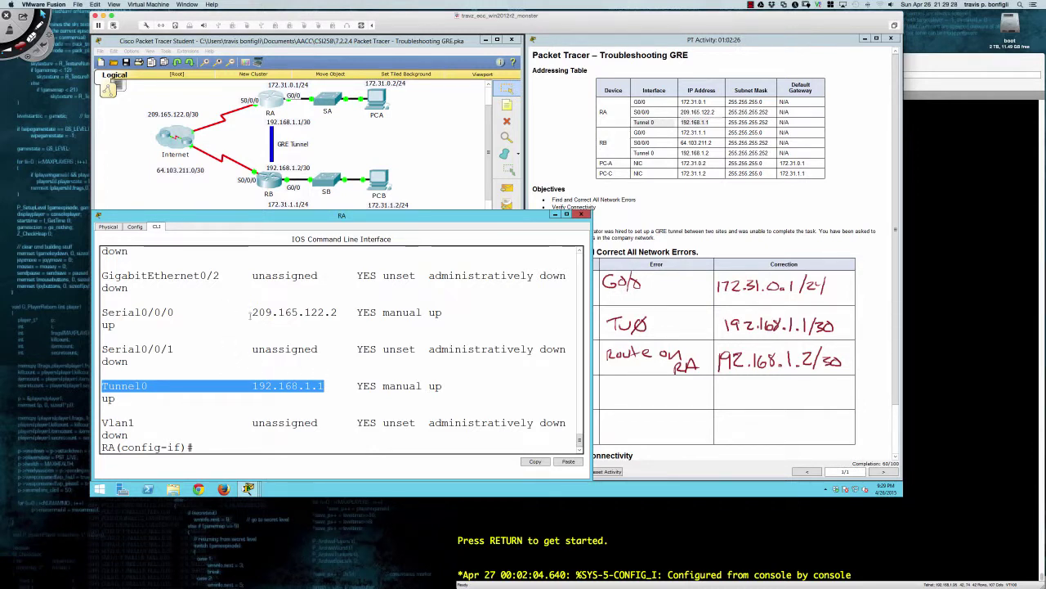
# Check the IP addresses of Serial0/0/0 and GigabitEthernet0/0 in RA's interface list
pyautogui.moveTo(252, 313); pyautogui.dragTo(337, 313)
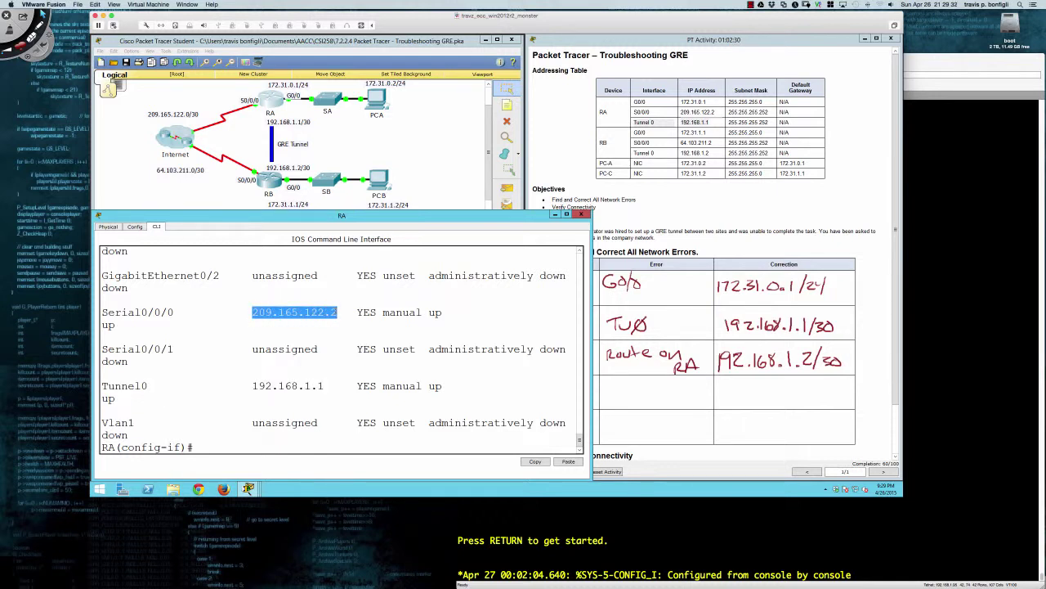
pyautogui.scroll(3, 262, 298)
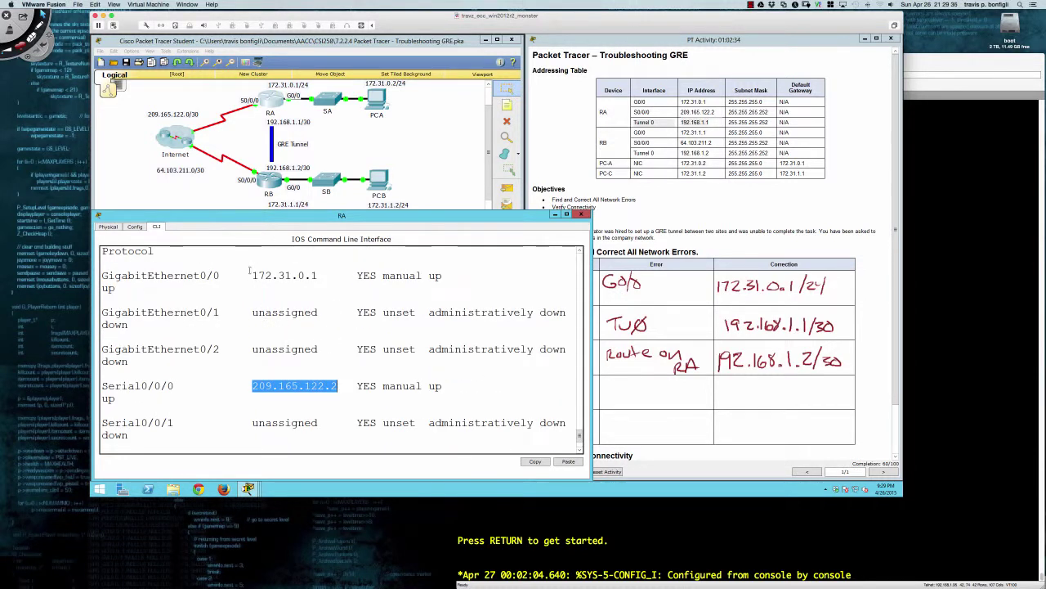
pyautogui.moveTo(252, 276); pyautogui.dragTo(318, 276)
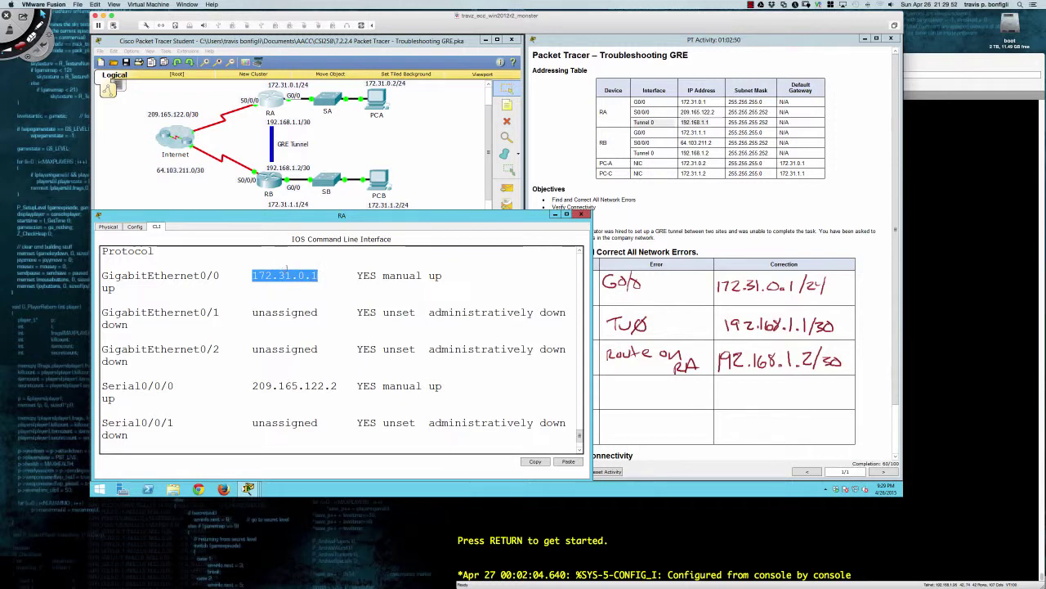
pyautogui.click(355, 314)
pyautogui.scroll(-3, 352, 343)
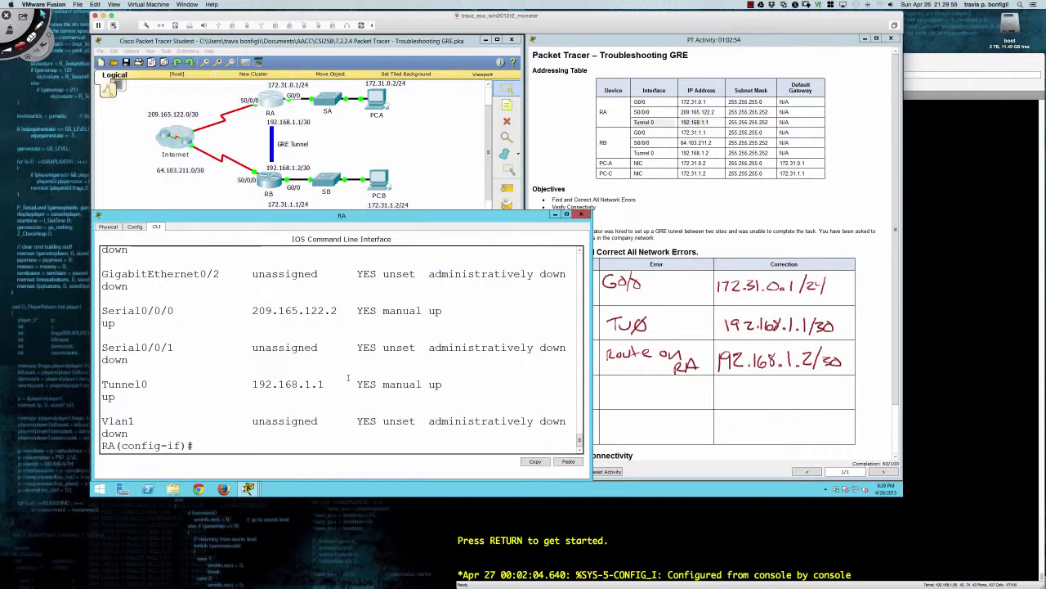
# Leave configuration mode on RA and save its running configuration with "wri mem"
pyautogui.write('end')
pyautogui.press('Return')
pyautogui.press('Return')
pyautogui.press('Return')
pyautogui.press('Return')
pyautogui.write('wri mem')
pyautogui.press('Return')
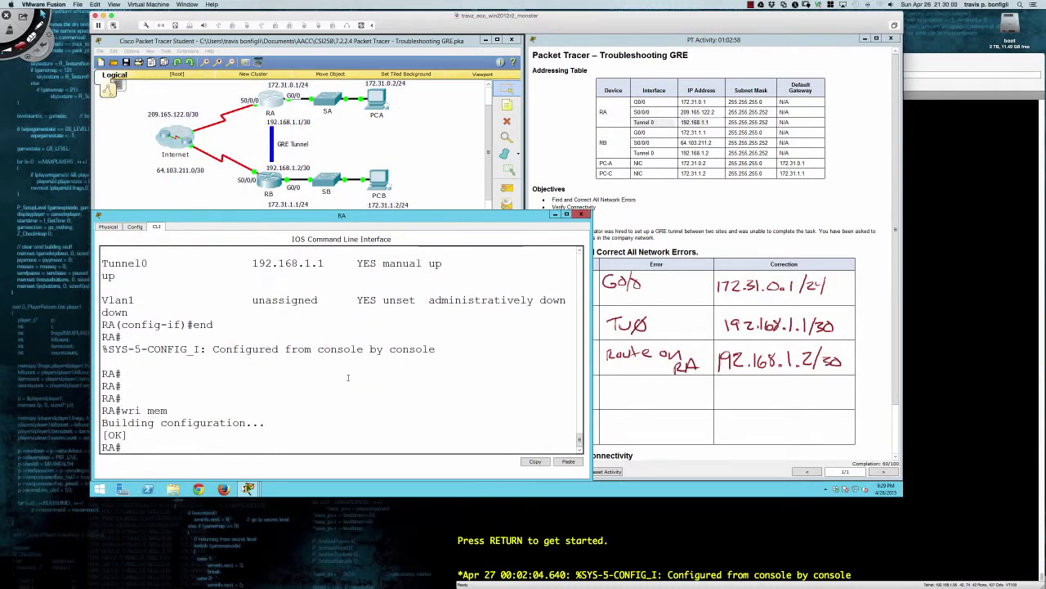
pyautogui.press('Return')
pyautogui.press('Return')
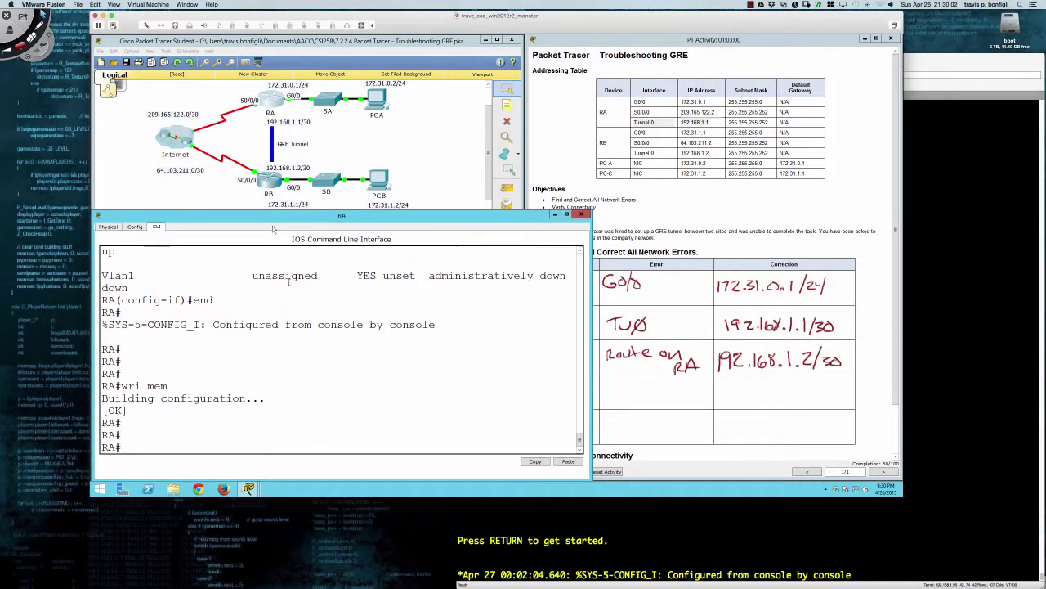
pyautogui.click(269, 185)
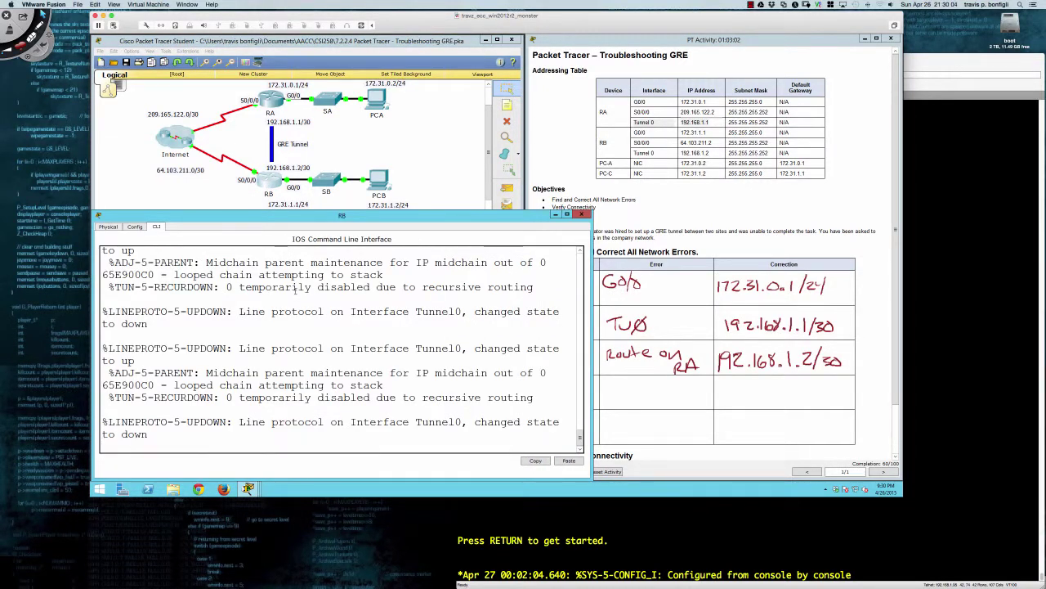
pyautogui.press('Return')
pyautogui.press('Return')
pyautogui.press('Return')
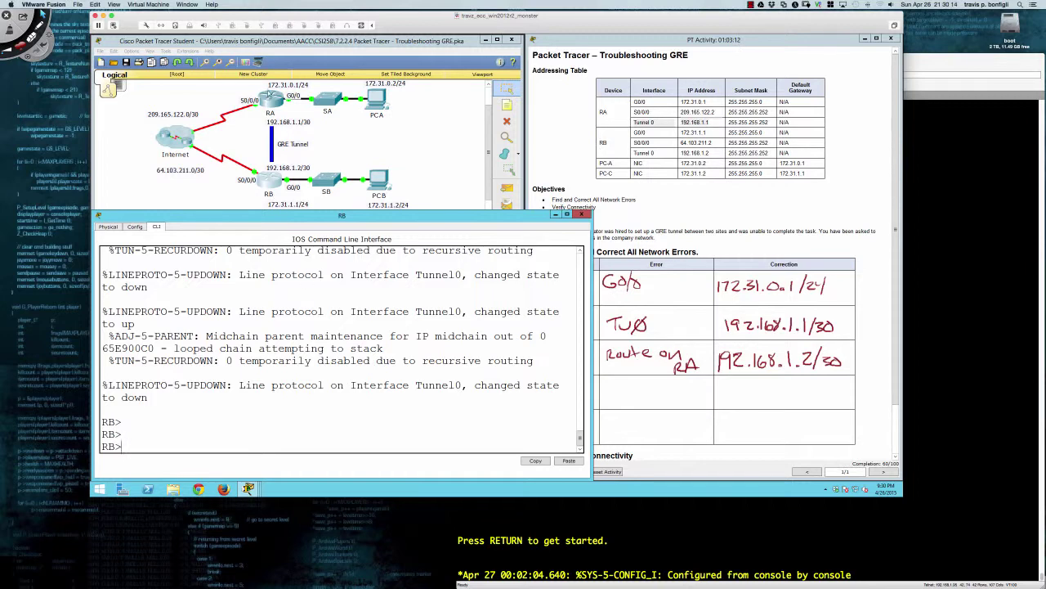
# Display RA's running configuration with "sh run" and page through it to the static routes
pyautogui.click(268, 94)
pyautogui.write('sh run')
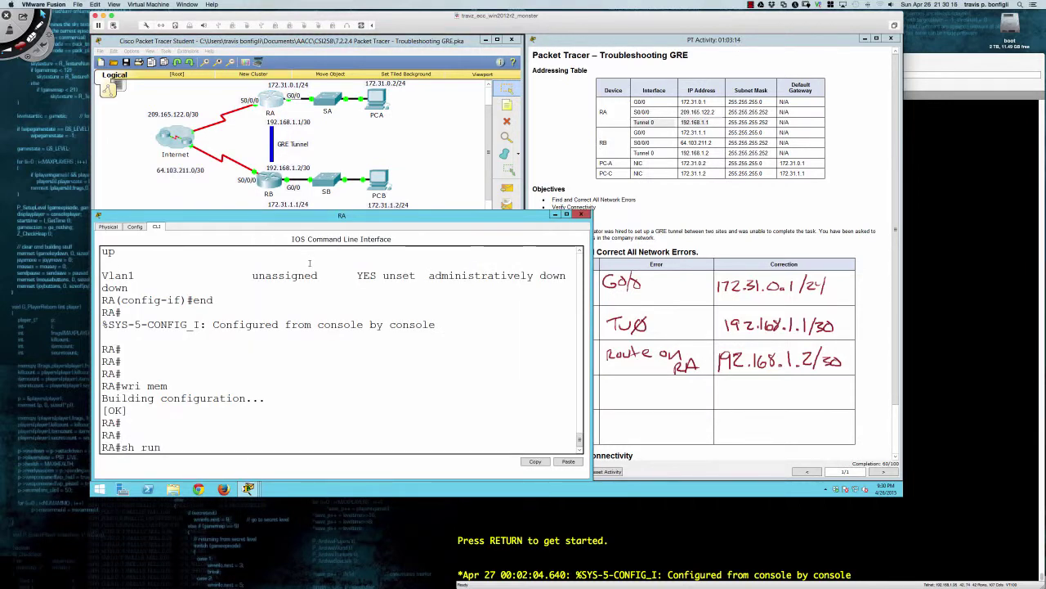
pyautogui.press('Return')
pyautogui.press('space')
pyautogui.press('space')
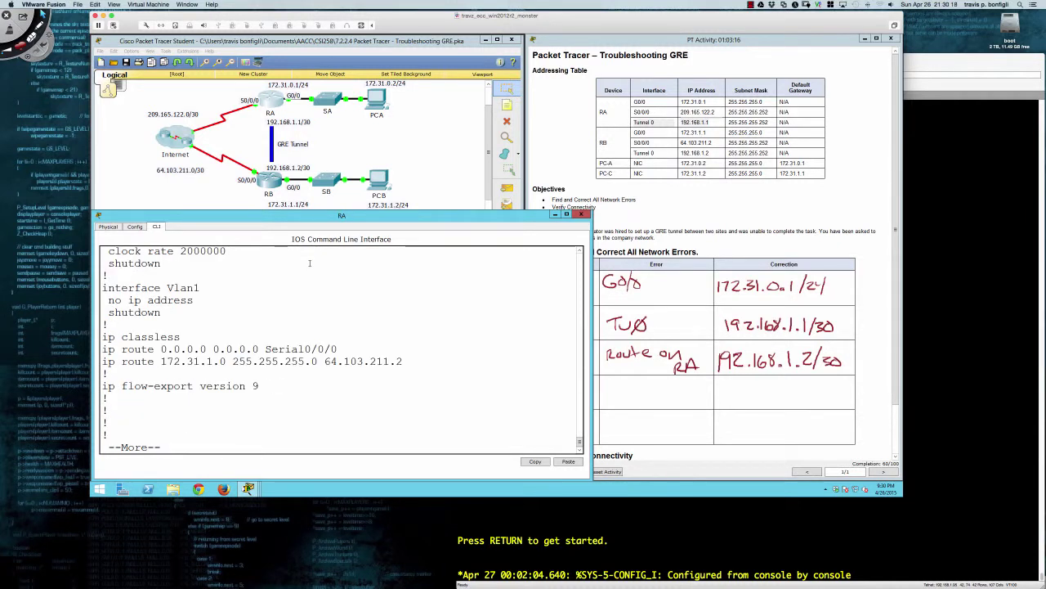
pyautogui.press('space')
# Remove RA's static route to 172.31.1.0 255.255.255.0 via 64.103.211.2 in global configuration mode
pyautogui.write('conf t')
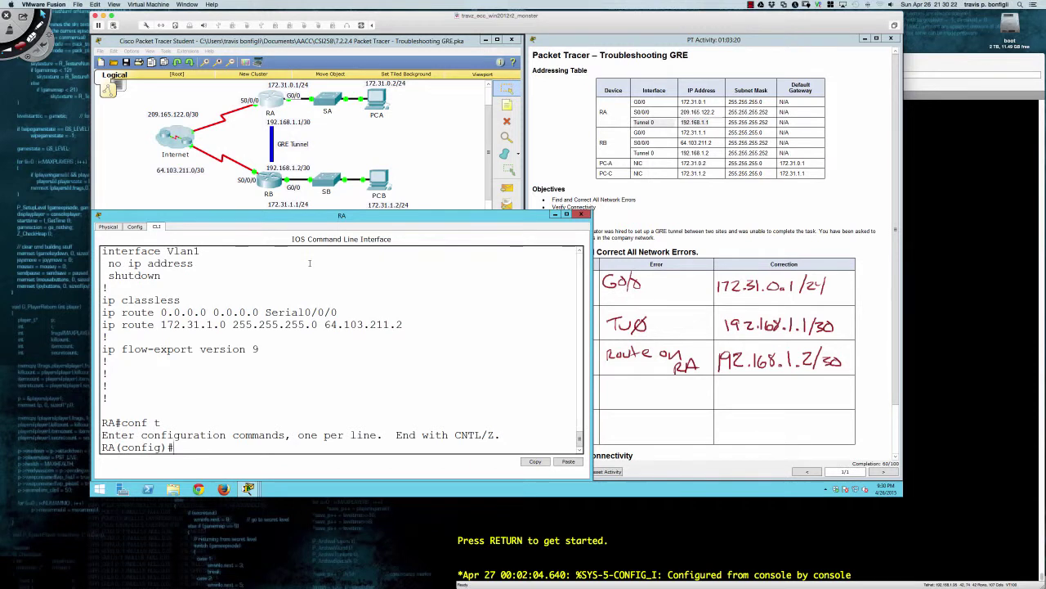
pyautogui.write('no')
pyautogui.moveTo(104, 324); pyautogui.dragTo(402, 326)
pyautogui.rightClick(401, 326)
pyautogui.click(417, 333)
pyautogui.rightClick(417, 333)
pyautogui.click(430, 344)
pyautogui.press('Return')
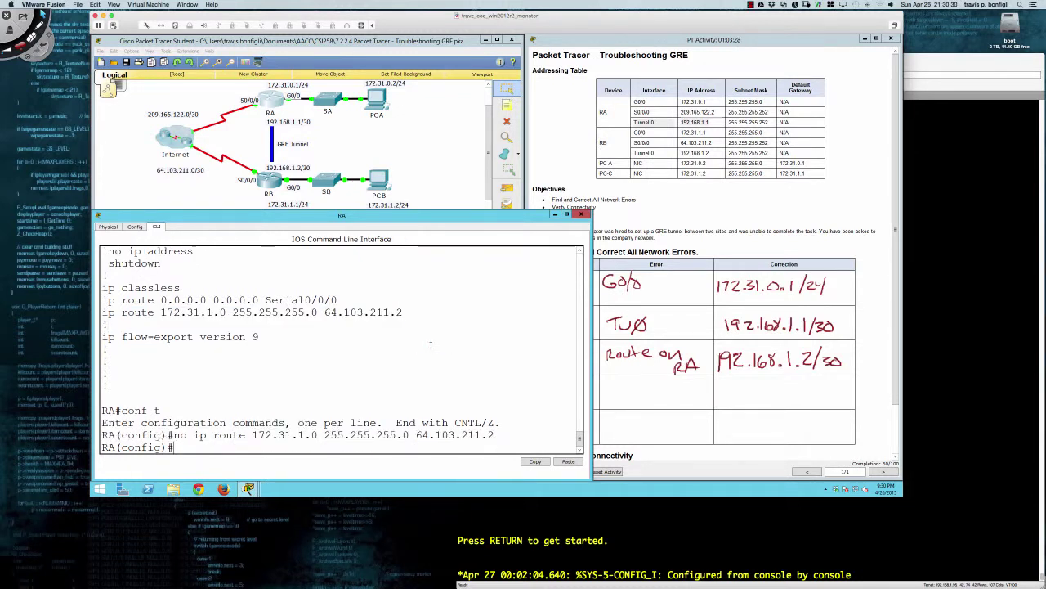
# Add a static route on RA to 172.31.1.0 255.255.255.0 via 192.168.1.2 by reworking the previous route command
pyautogui.press('Up')
pyautogui.press('BackSpace')
pyautogui.press('BackSpace')
pyautogui.press('BackSpace')
pyautogui.press('BackSpace')
pyautogui.press('BackSpace')
pyautogui.press('BackSpace')
pyautogui.press('BackSpace')
pyautogui.press('BackSpace')
pyautogui.press('BackSpace')
pyautogui.press('BackSpace')
pyautogui.press('BackSpace')
pyautogui.press('BackSpace')
pyautogui.press('BackSpace')
pyautogui.press('BackSpace')
pyautogui.press('BackSpace')
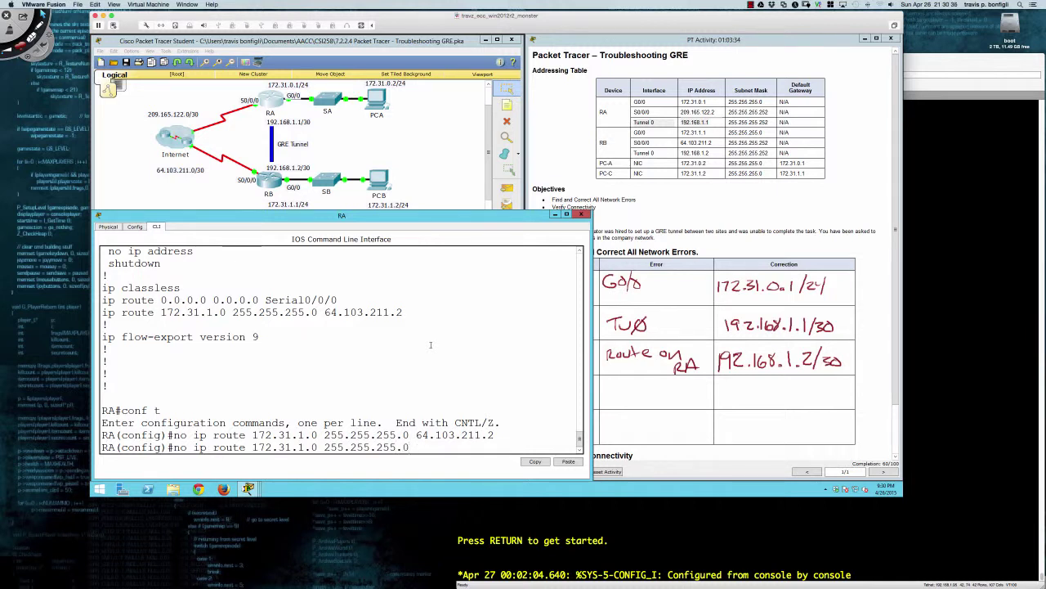
pyautogui.press('Left')
pyautogui.press('Left')
pyautogui.press('Left')
pyautogui.press('Left')
pyautogui.press('Left')
pyautogui.press('Left')
pyautogui.press('Left')
pyautogui.press('Left')
pyautogui.press('Left')
pyautogui.press('Left')
pyautogui.press('Left')
pyautogui.press('Left')
pyautogui.press('Left')
pyautogui.press('Left')
pyautogui.press('Left')
pyautogui.press('Left')
pyautogui.press('Left')
pyautogui.press('Left')
pyautogui.press('Left')
pyautogui.press('Left')
pyautogui.press('Left')
pyautogui.press('Left')
pyautogui.press('Left')
pyautogui.press('BackSpace')
pyautogui.press('BackSpace')
pyautogui.press('BackSpace')
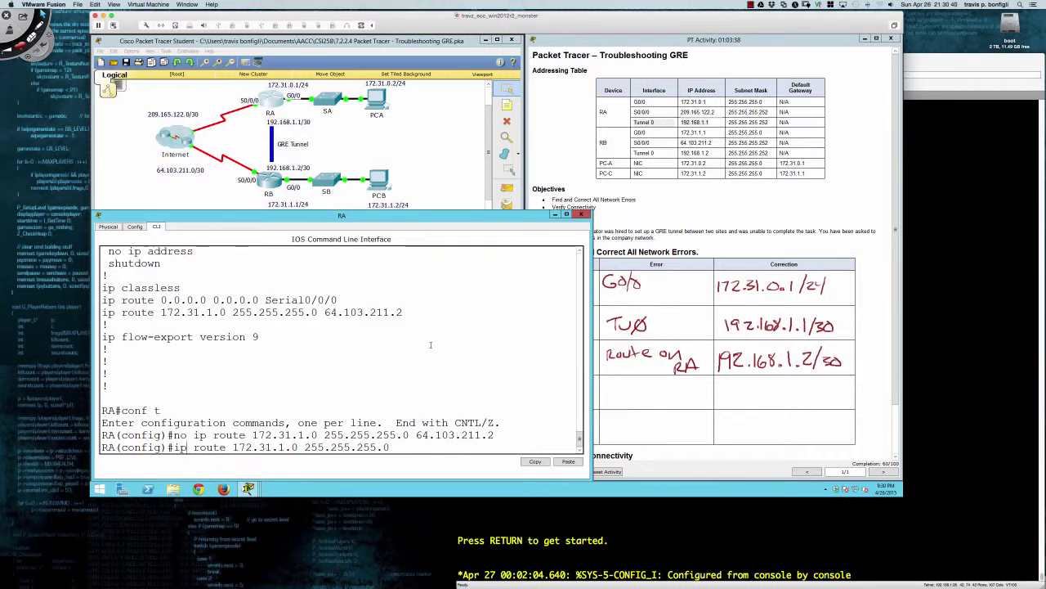
pyautogui.press('Right')
pyautogui.press('Right')
pyautogui.press('Right')
pyautogui.press('Right')
pyautogui.press('Right')
pyautogui.press('Right')
pyautogui.press('Right')
pyautogui.press('Right')
pyautogui.press('Right')
pyautogui.press('Right')
pyautogui.press('Right')
pyautogui.press('Right')
pyautogui.press('Right')
pyautogui.press('Right')
pyautogui.write('192.168.1.')
pyautogui.write('2')
pyautogui.press('Return')
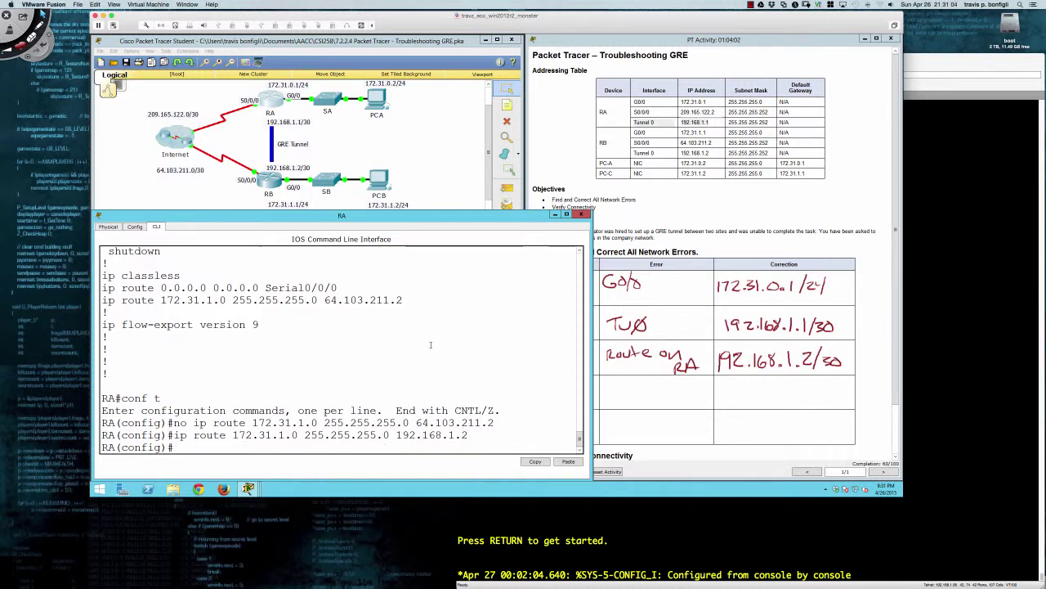
# End RA's configuration session and write the new route to memory with "wri mem"
pyautogui.press('Return')
pyautogui.press('Return')
pyautogui.write('end')
pyautogui.press('Return')
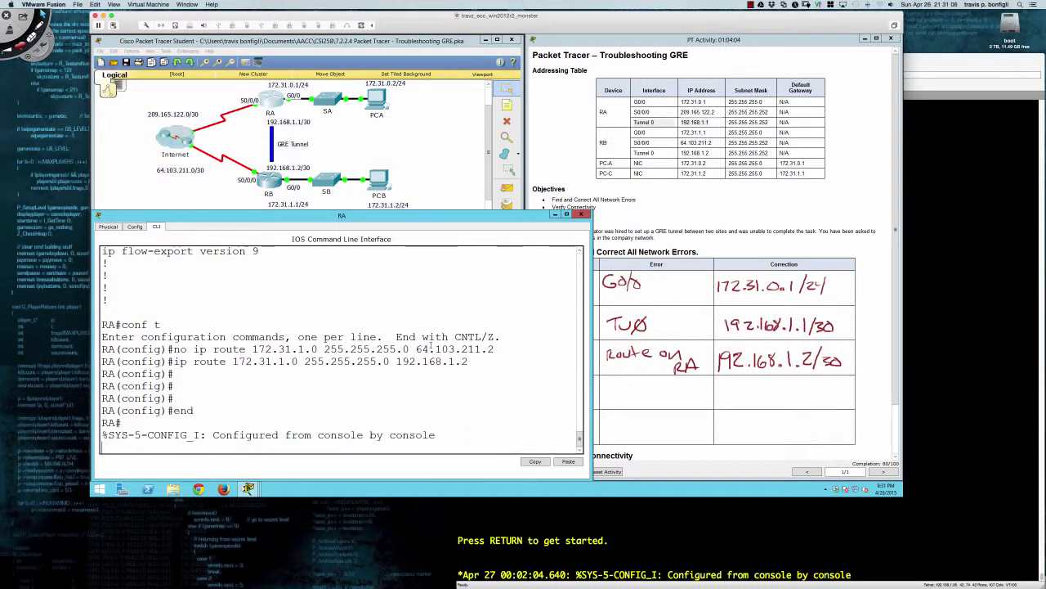
pyautogui.press('Return')
pyautogui.press('Return')
pyautogui.press('Return')
pyautogui.write('wir')
pyautogui.press('BackSpace')
pyautogui.press('BackSpace')
pyautogui.write('ri mem')
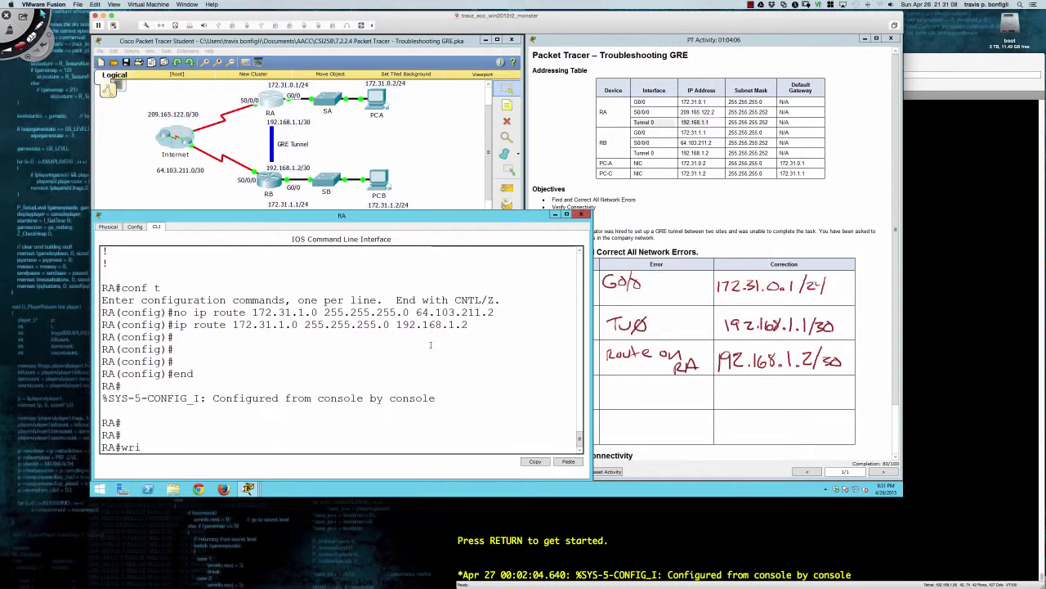
pyautogui.press('Return')
pyautogui.press('Return')
pyautogui.press('Return')
pyautogui.press('Return')
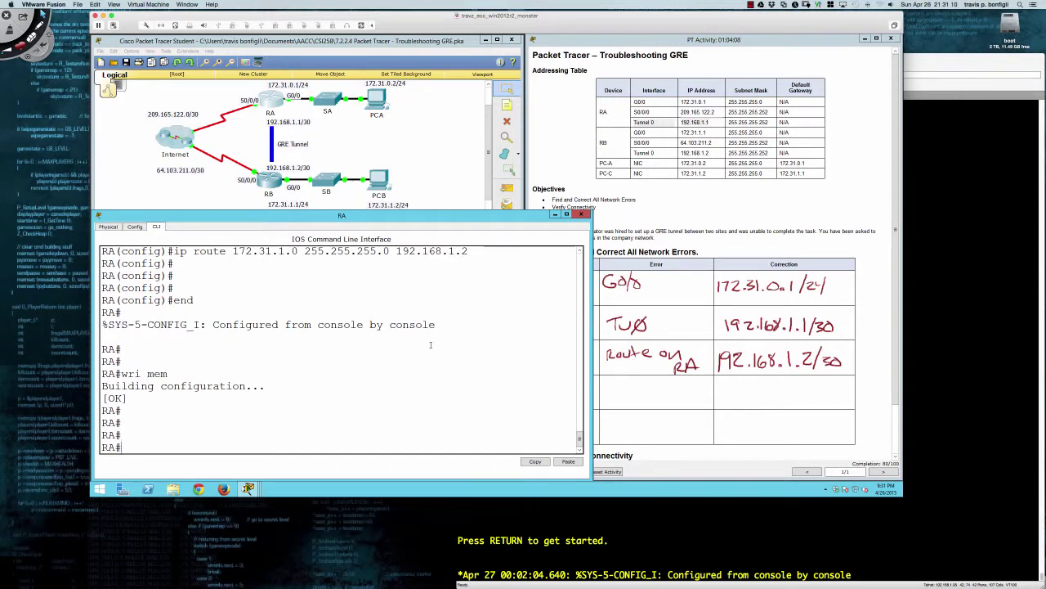
# Open router RB's command line and enter privileged EXEC mode
pyautogui.click(269, 193)
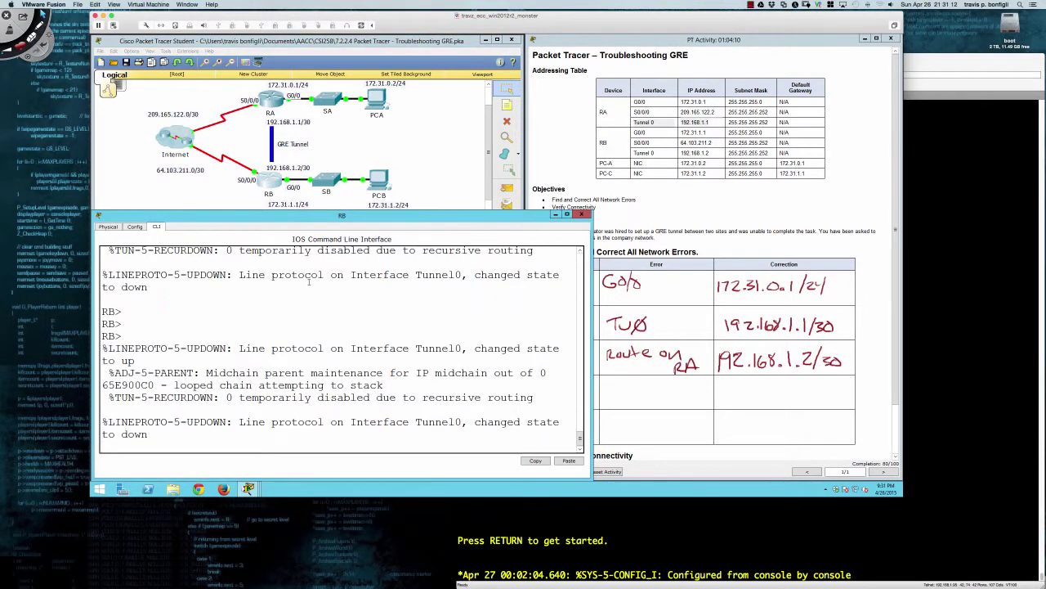
pyautogui.press('Return')
pyautogui.press('Return')
pyautogui.press('Return')
pyautogui.press('Return')
pyautogui.press('Return')
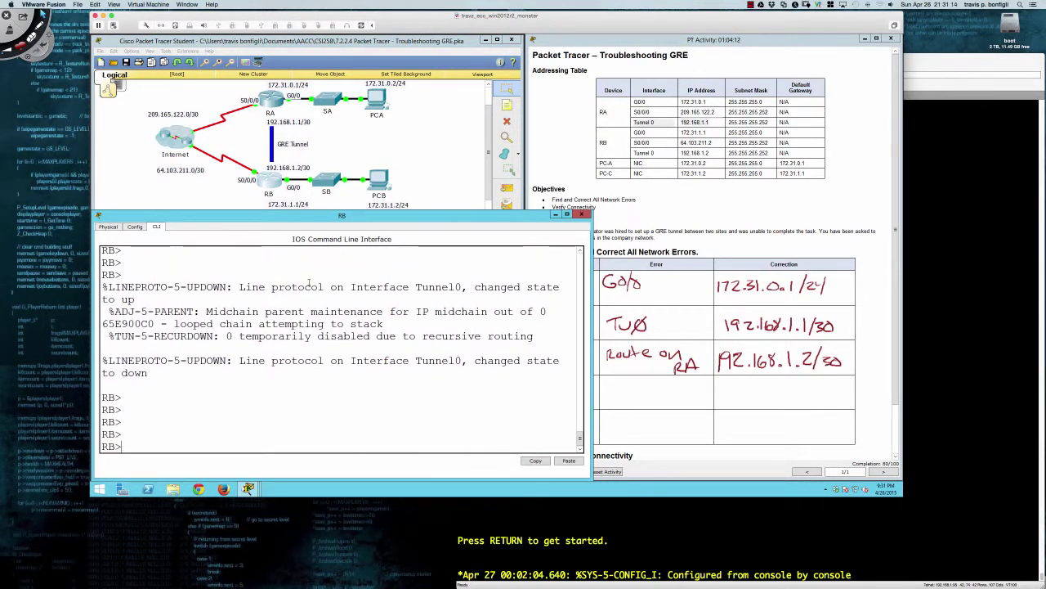
pyautogui.write('en')
pyautogui.press('Return')
pyautogui.press('Return')
pyautogui.press('Return')
pyautogui.press('Return')
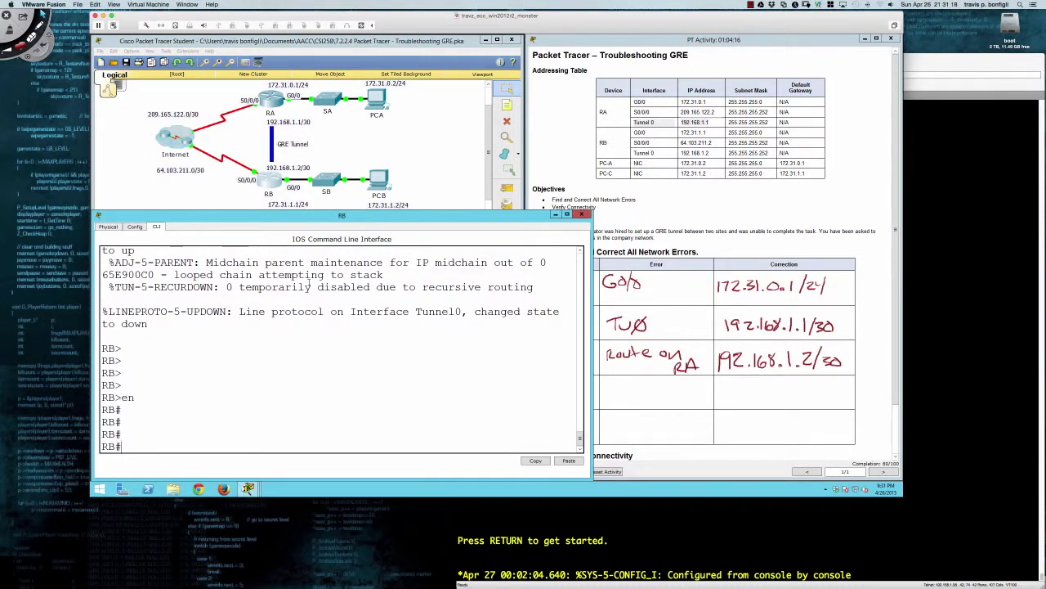
# List RB's interfaces and their IP addresses with "sh ip int bri"
pyautogui.write('sh r')
pyautogui.press('Return')
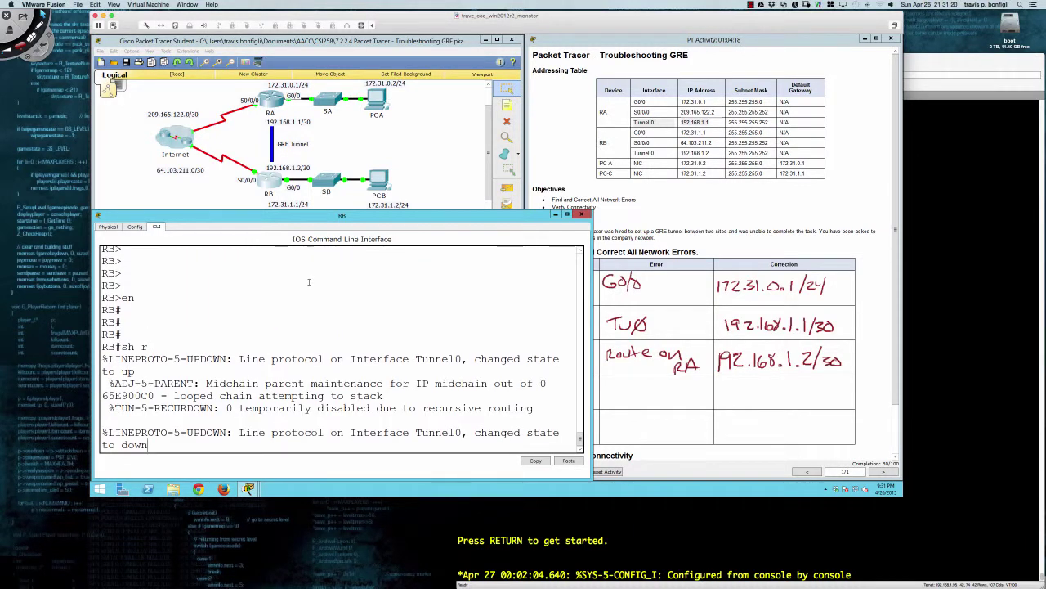
pyautogui.press('Return')
pyautogui.press('Return')
pyautogui.write('sh ip')
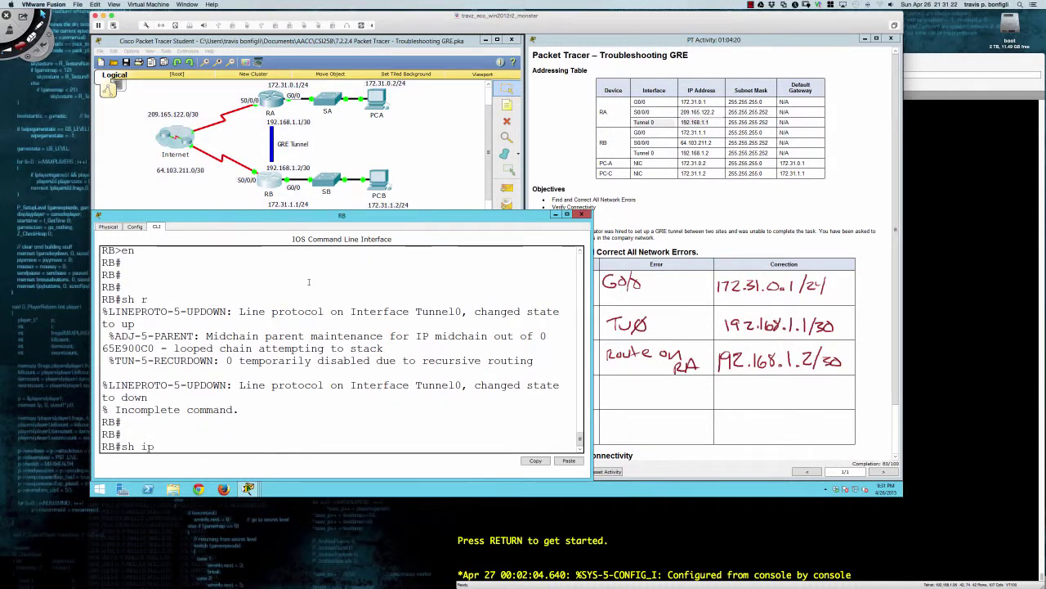
pyautogui.write(' int br')
pyautogui.press('Return')
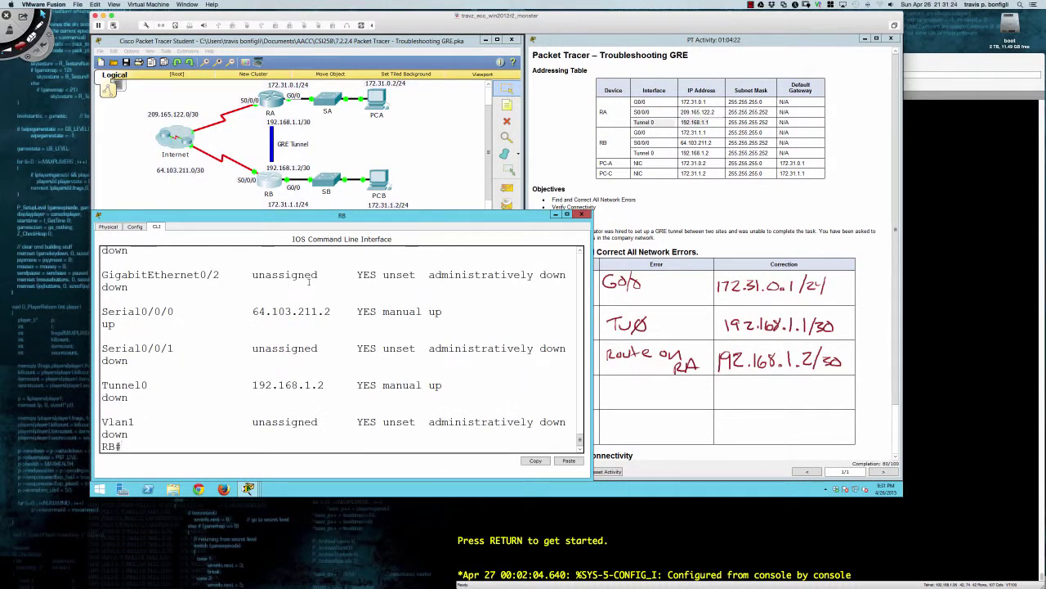
# Check the IP addresses of GigabitEthernet0/0, Serial0/0/0 and Tunnel0 in RB's interface list
pyautogui.scroll(4, 294, 302)
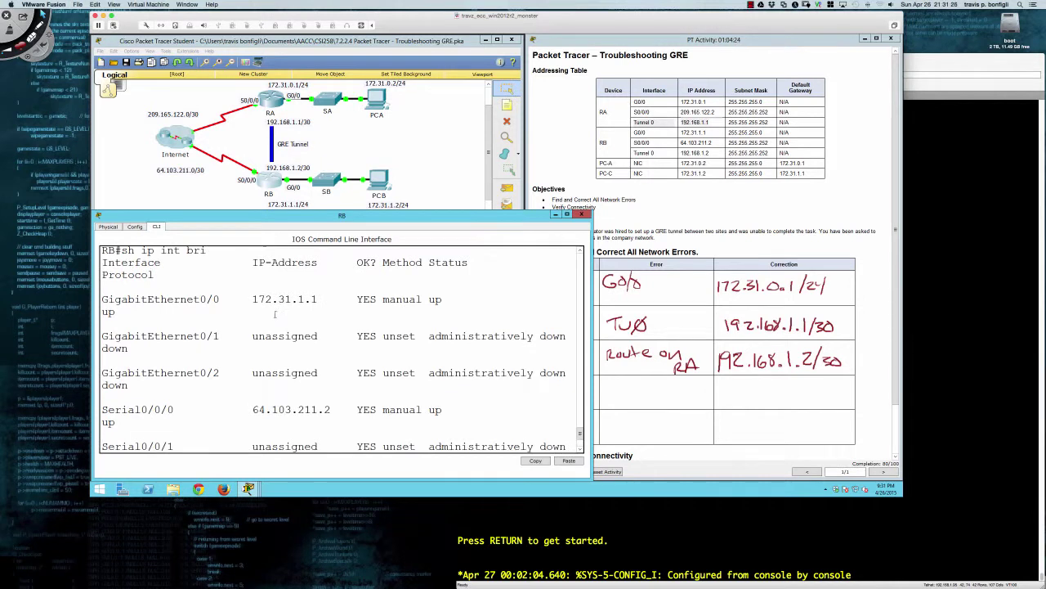
pyautogui.moveTo(253, 299); pyautogui.dragTo(319, 300)
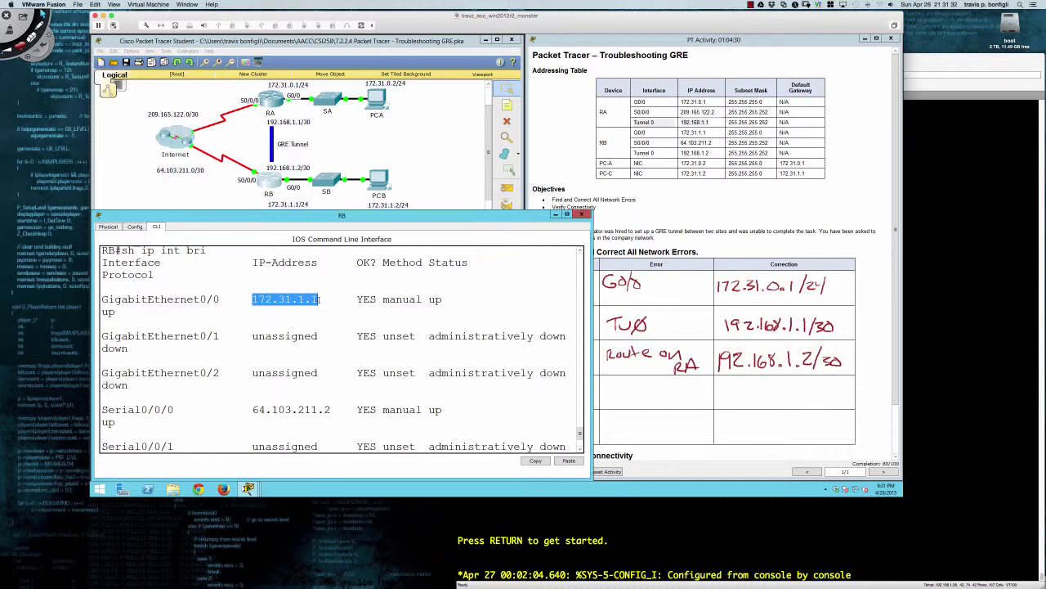
pyautogui.scroll(-1, 319, 300)
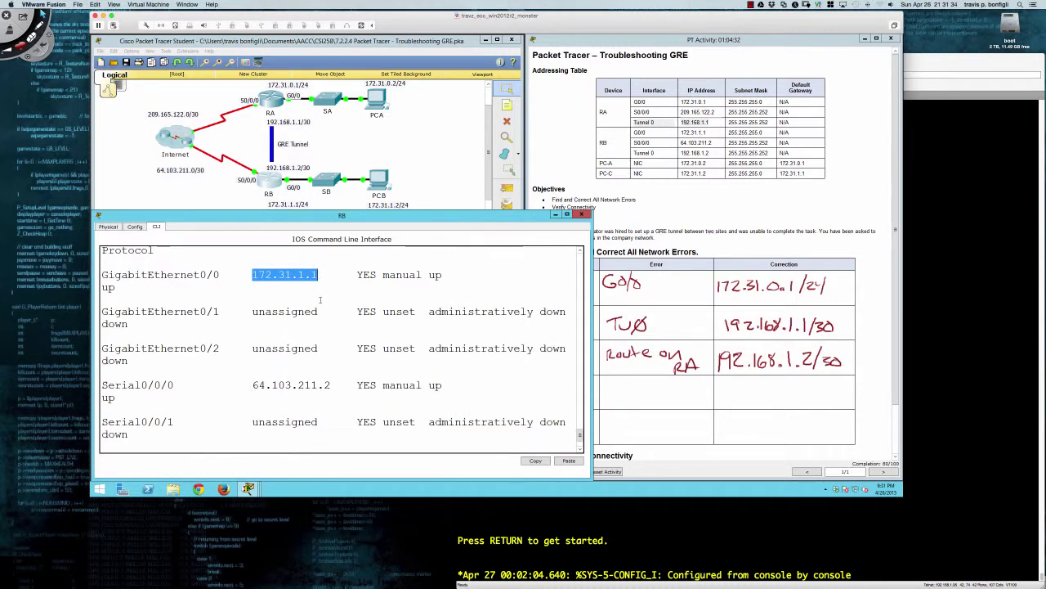
pyautogui.scroll(-2, 320, 300)
pyautogui.moveTo(331, 309); pyautogui.dragTo(253, 310)
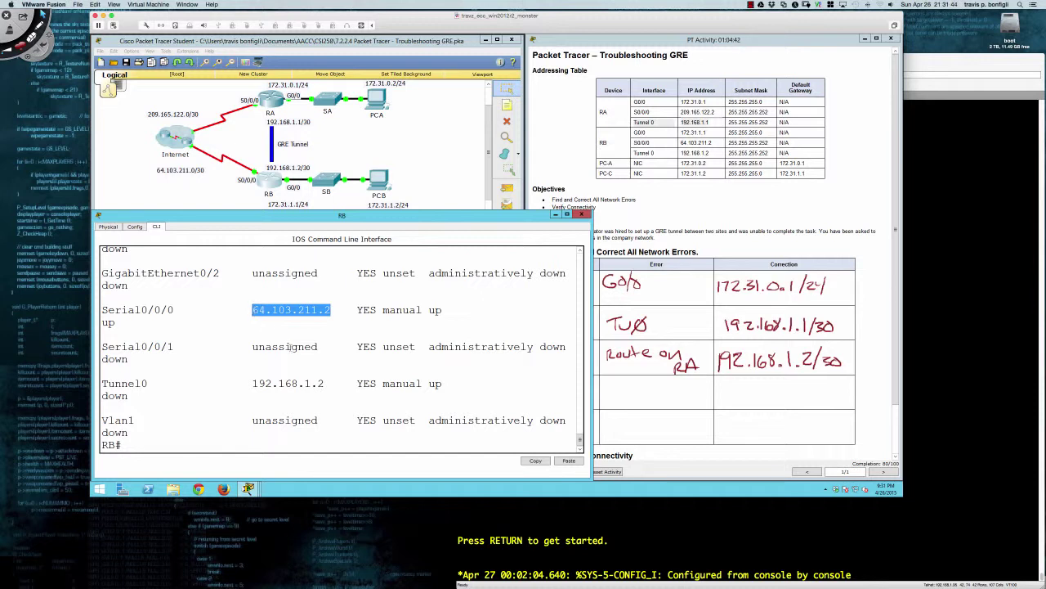
pyautogui.moveTo(331, 384); pyautogui.dragTo(251, 384)
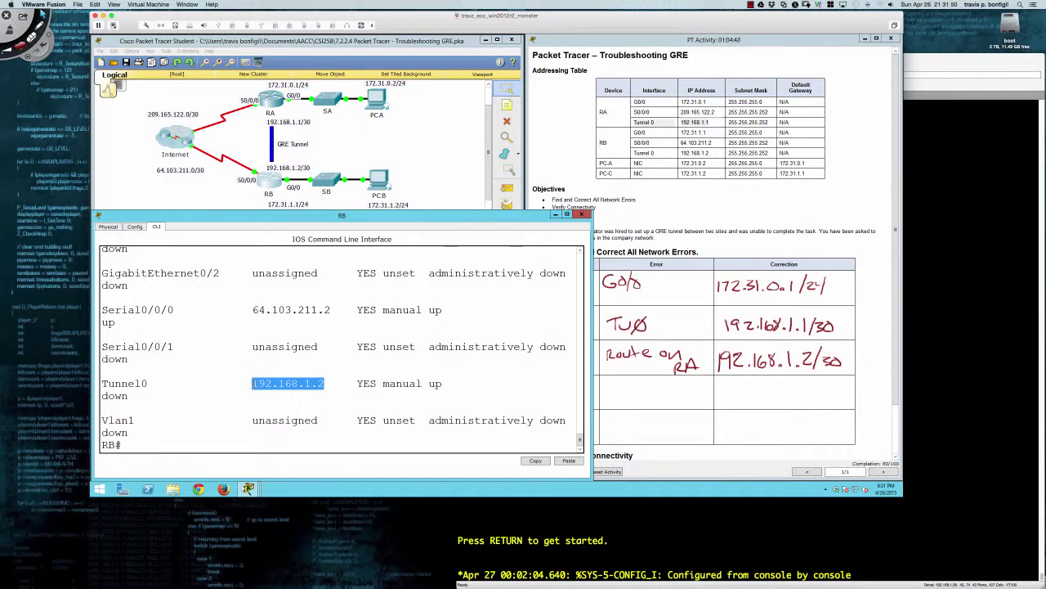
pyautogui.click(348, 383)
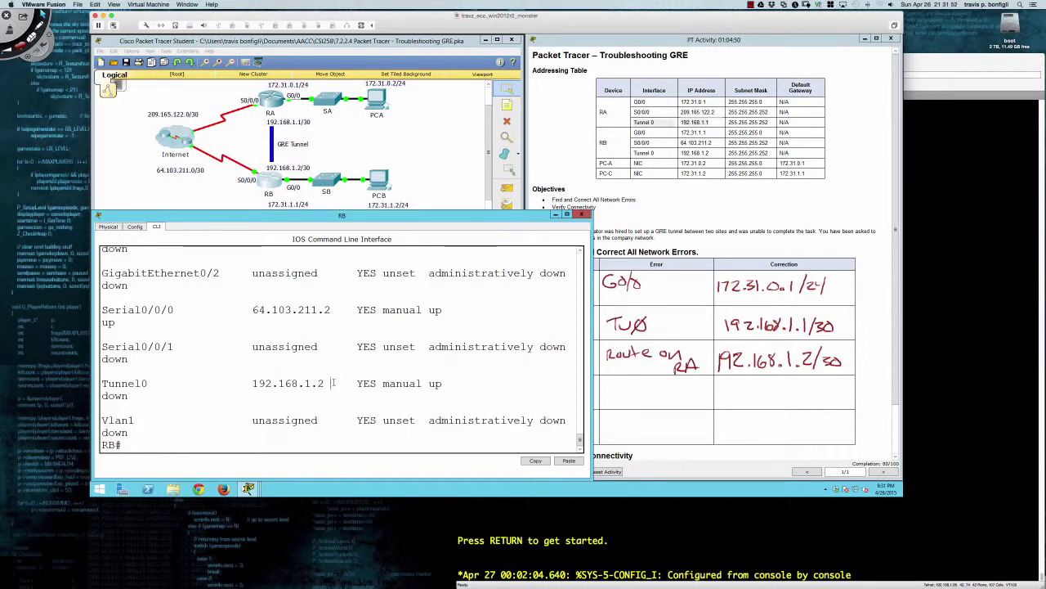
# Display RB's running configuration with "sh run", examine the Tunnel0 source and destination settings, and quit the listing
pyautogui.press('Return')
pyautogui.press('Return')
pyautogui.press('Return')
pyautogui.write('sh run')
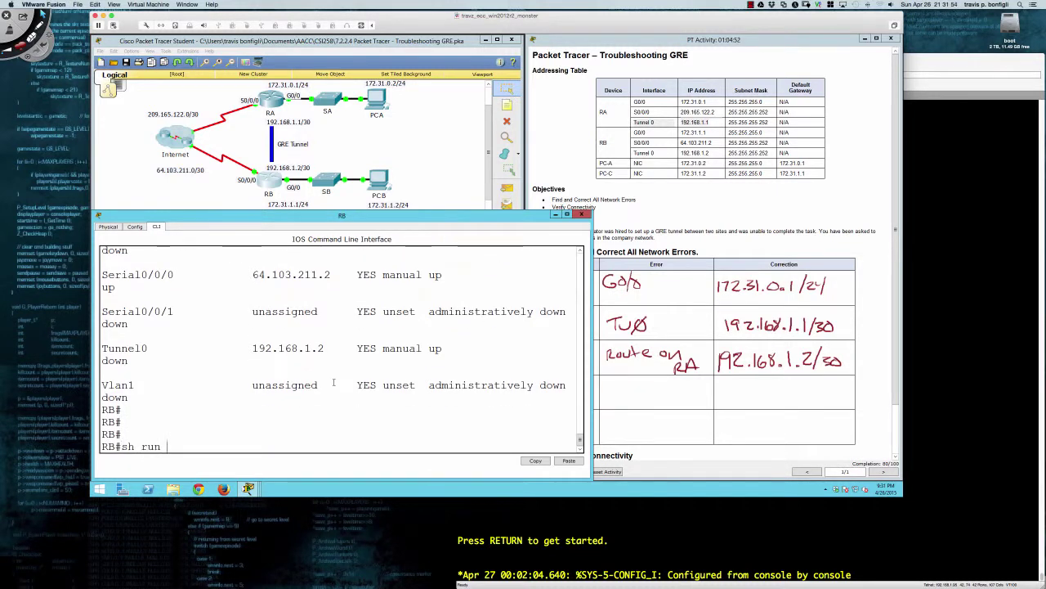
pyautogui.press('Return')
pyautogui.press('space')
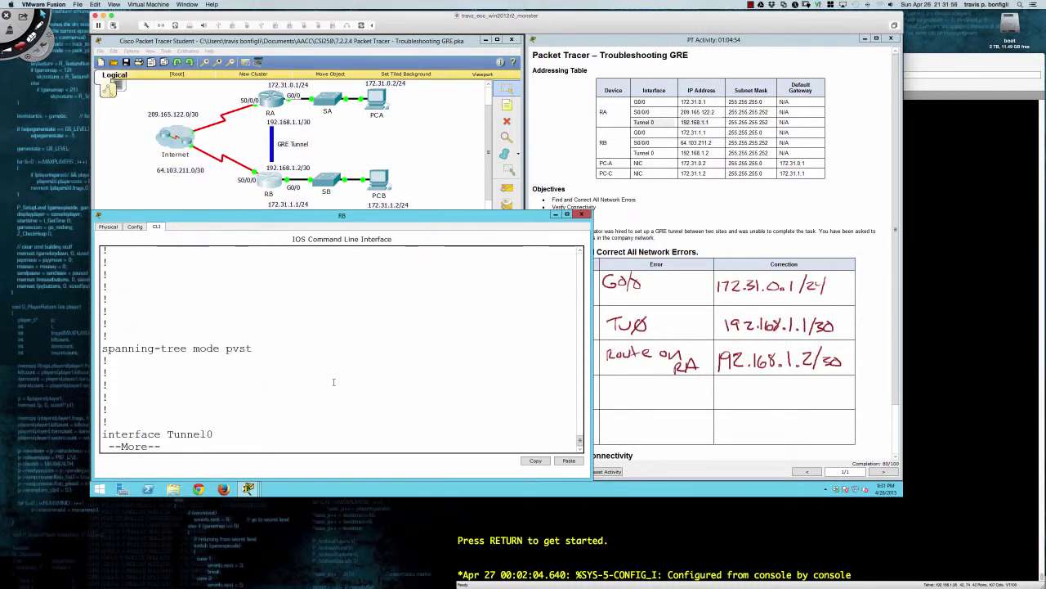
pyautogui.press('Return')
pyautogui.press('Return')
pyautogui.press('Return')
pyautogui.press('Return')
pyautogui.press('Return')
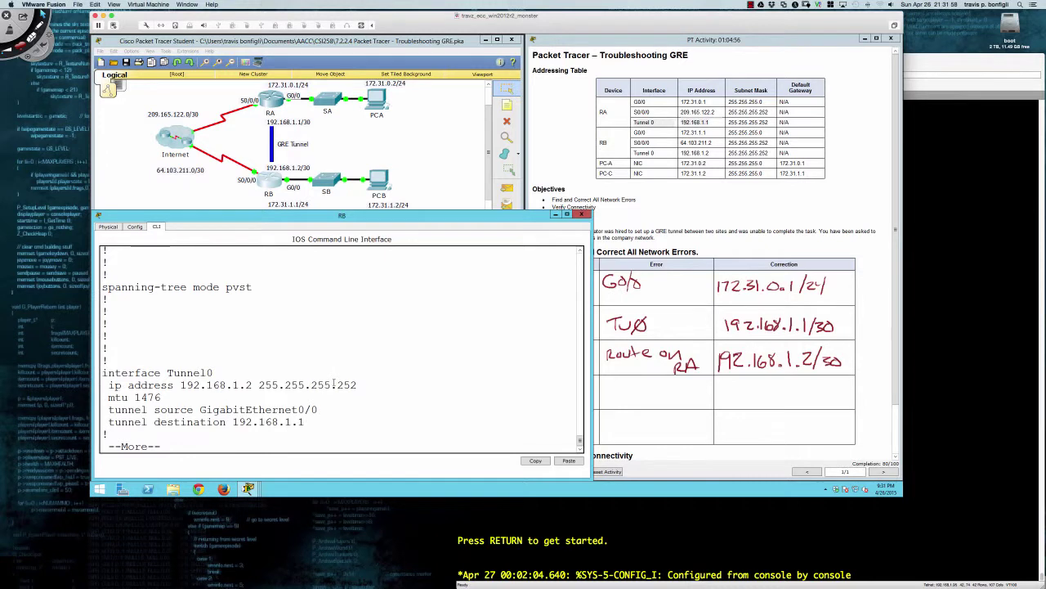
pyautogui.press('Return')
pyautogui.press('Return')
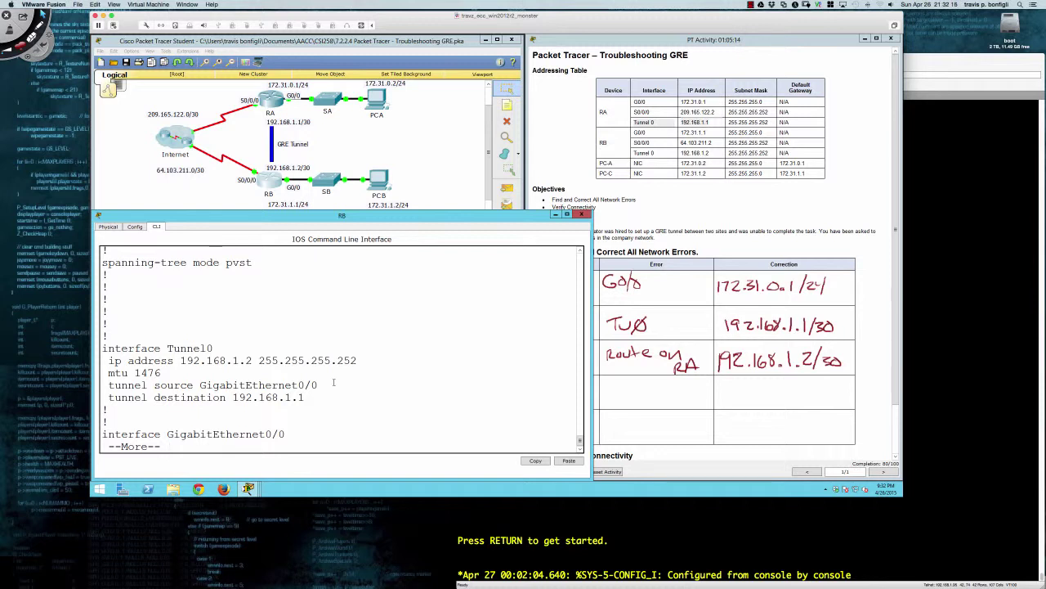
pyautogui.press('q')
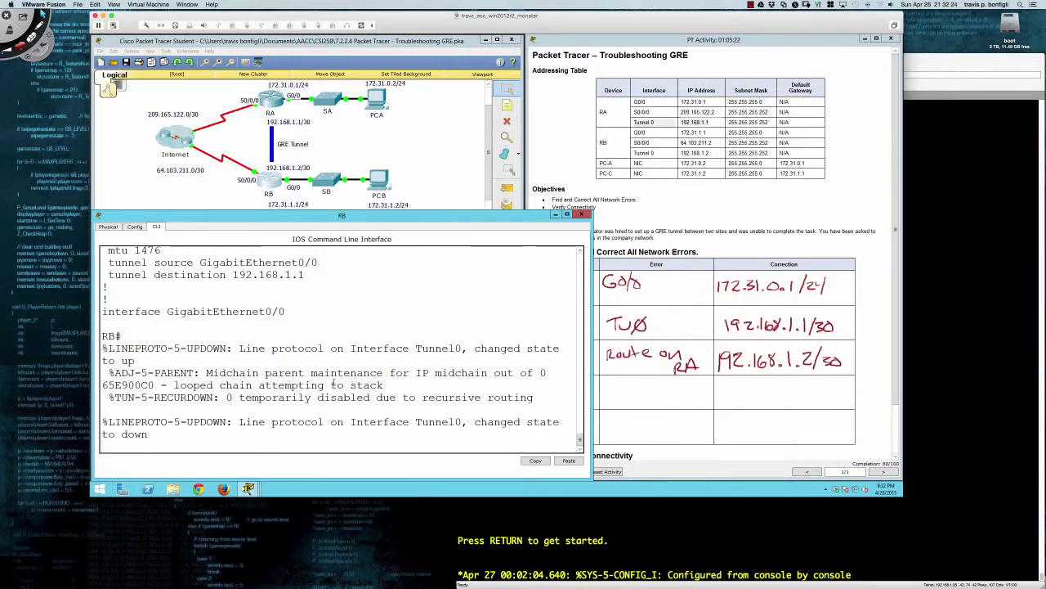
# Enter interface configuration mode for Tunnel0 on RB and review the tunnel settings in the earlier listing
pyautogui.press('Return')
pyautogui.press('Return')
pyautogui.write('conf ')
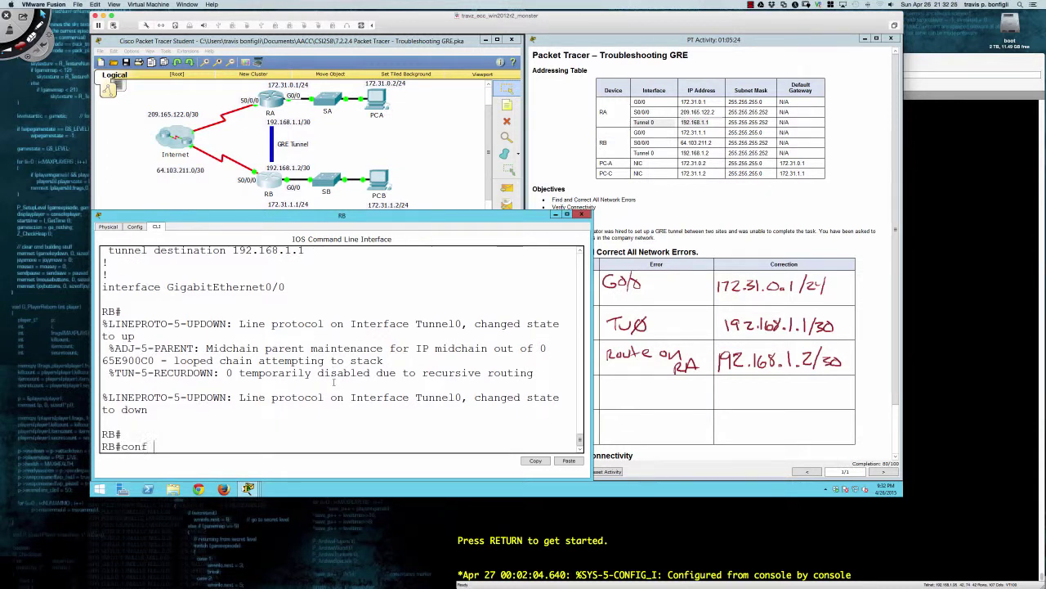
pyautogui.write('t')
pyautogui.press('Return')
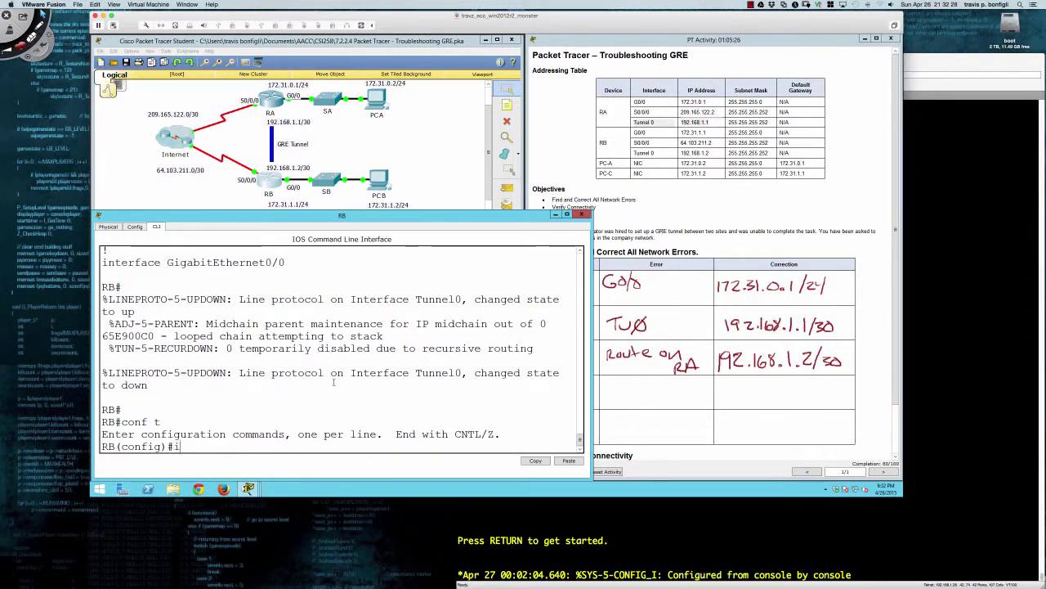
pyautogui.write('int tu0')
pyautogui.press('Return')
pyautogui.scroll(1, 332, 384)
pyautogui.scroll(4, 331, 383)
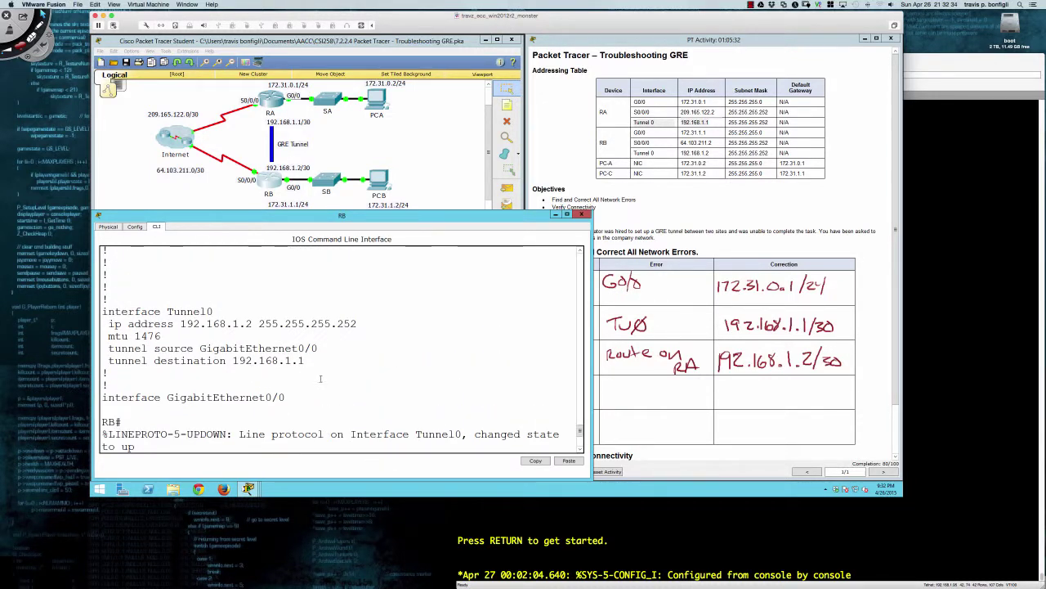
# Remove the gi0/0 tunnel source from RB's Tunnel0 interface
pyautogui.write('no ')
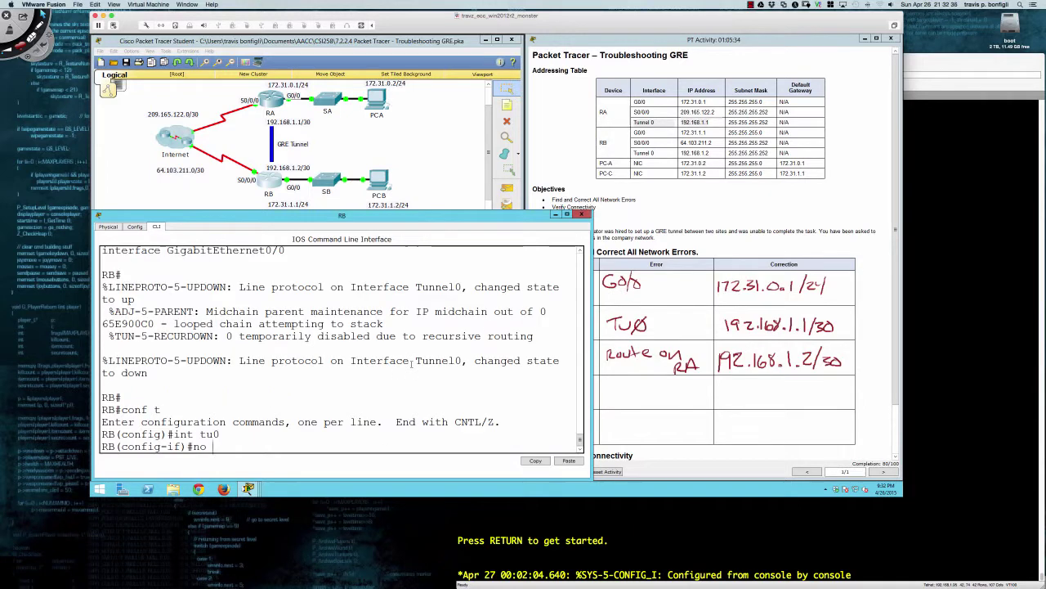
pyautogui.write('tunn')
pyautogui.press('Tab')
pyautogui.write('sour')
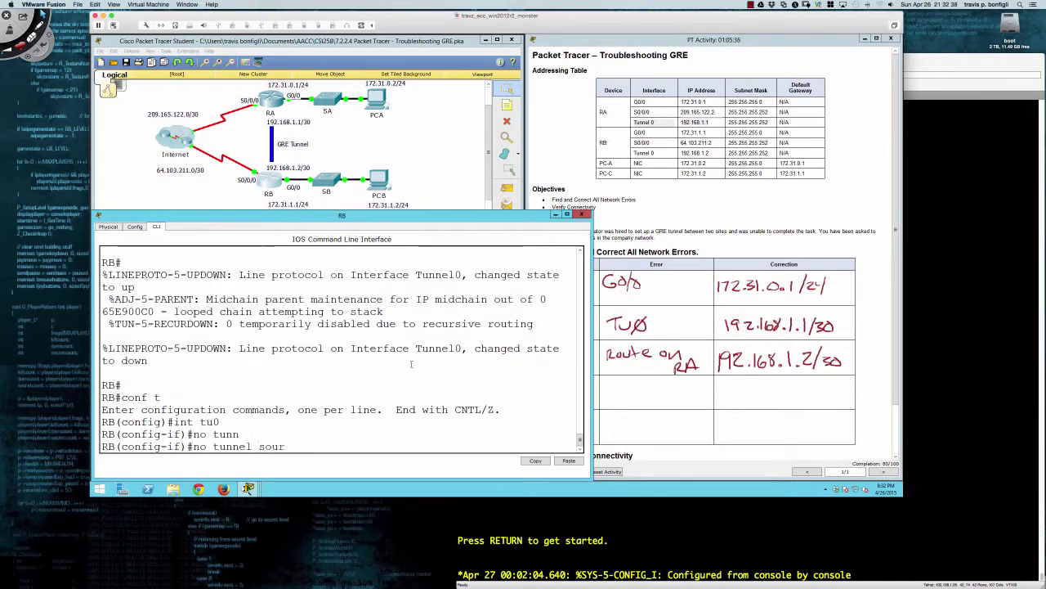
pyautogui.write('ce gi0/0')
pyautogui.press('Return')
# Remove the tunnel destination from RB's Tunnel0 interface
pyautogui.write('no')
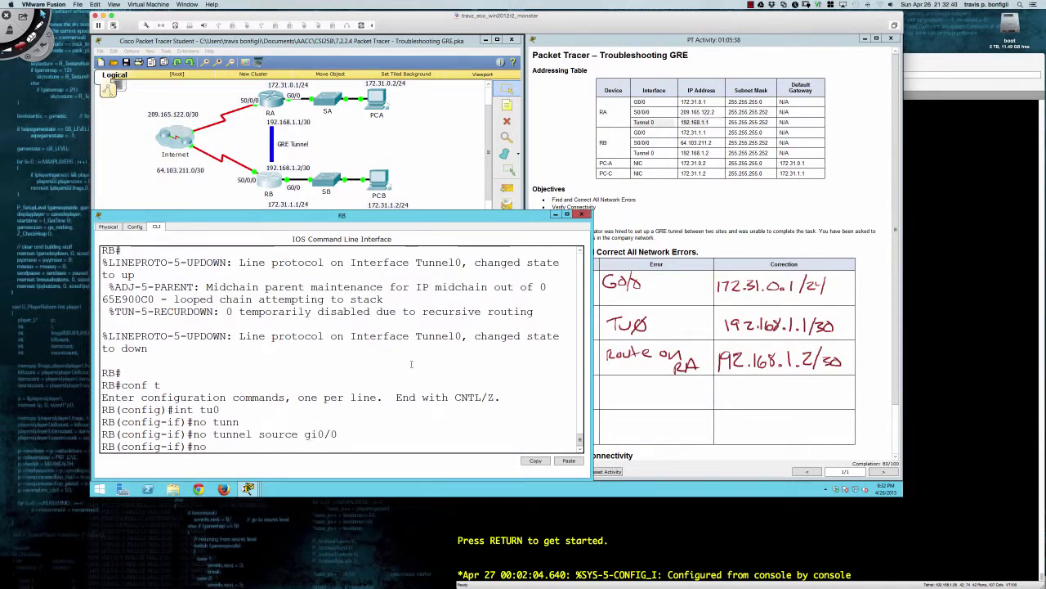
pyautogui.write(' tunnel desti')
pyautogui.press('Tab')
pyautogui.press('Return')
pyautogui.press('Up')
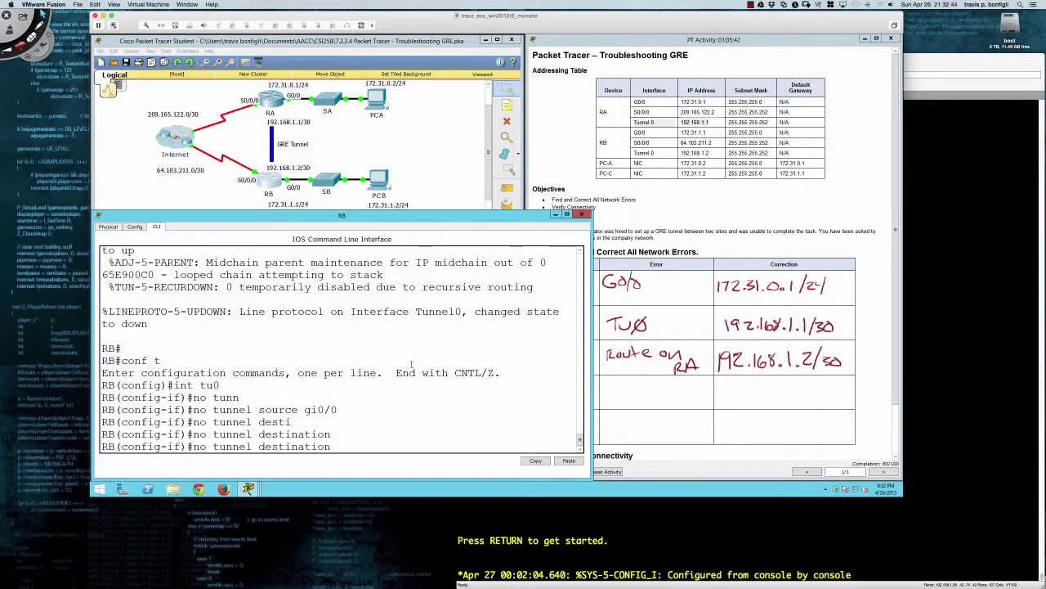
pyautogui.press('BackSpace')
pyautogui.press('BackSpace')
pyautogui.press('BackSpace')
pyautogui.press('BackSpace')
pyautogui.press('BackSpace')
pyautogui.press('BackSpace')
pyautogui.press('BackSpace')
pyautogui.press('BackSpace')
pyautogui.press('BackSpace')
pyautogui.press('BackSpace')
pyautogui.press('BackSpace')
pyautogui.press('BackSpace')
pyautogui.press('BackSpace')
pyautogui.press('BackSpace')
pyautogui.press('BackSpace')
pyautogui.press('BackSpace')
pyautogui.press('BackSpace')
pyautogui.press('BackSpace')
pyautogui.press('BackSpace')
pyautogui.press('BackSpace')
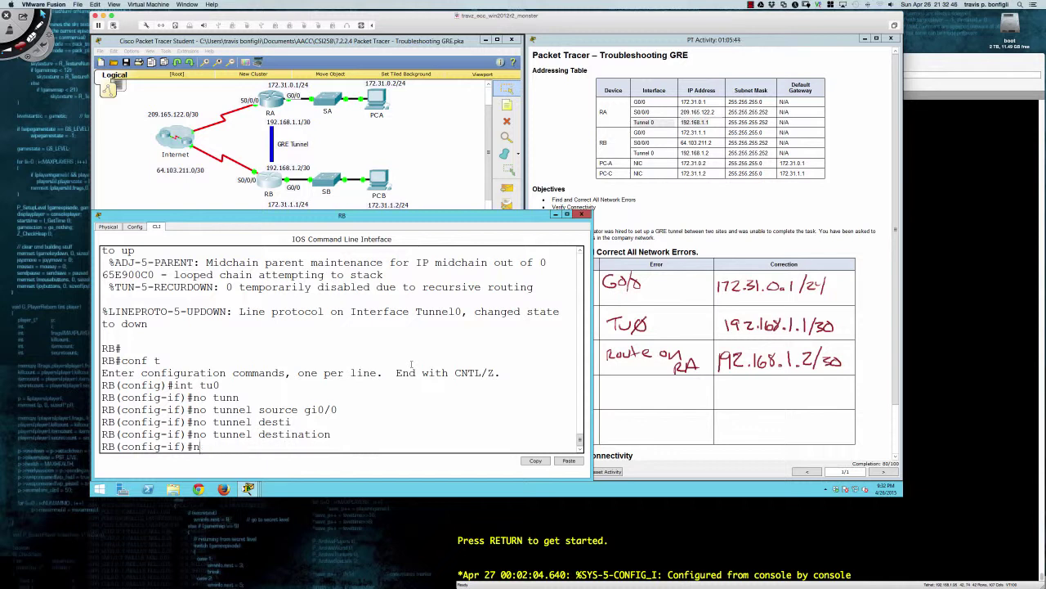
# Display RB's running configuration with "do sh run", check the Tunnel0 section for source and destination entries, and quit the listing
pyautogui.write('do sh run')
pyautogui.press('Return')
pyautogui.press('Return')
pyautogui.press('Return')
pyautogui.press('Return')
pyautogui.press('Return')
pyautogui.press('Return')
pyautogui.press('Return')
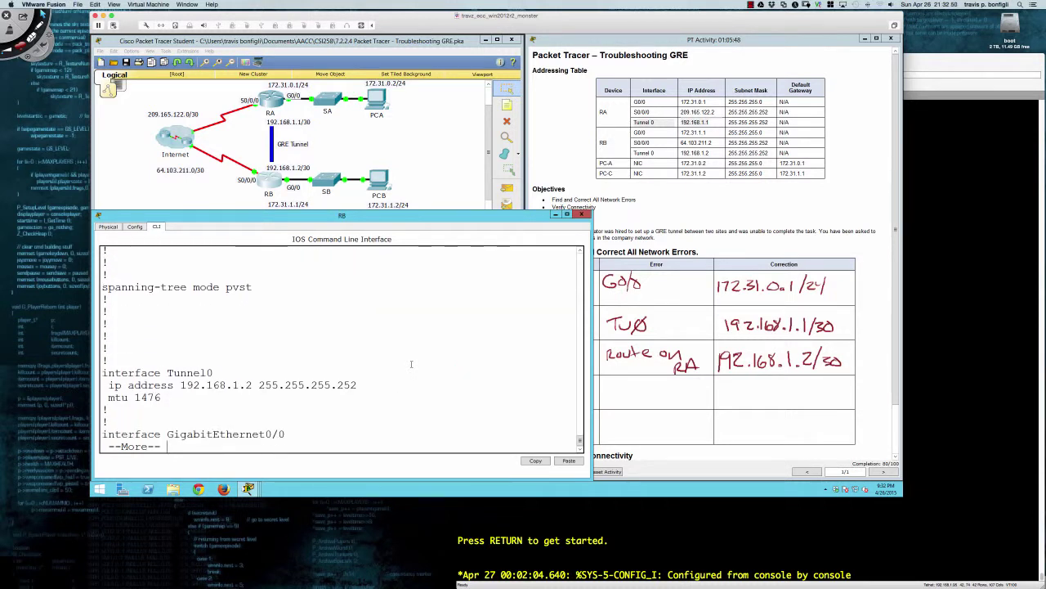
pyautogui.press('q')
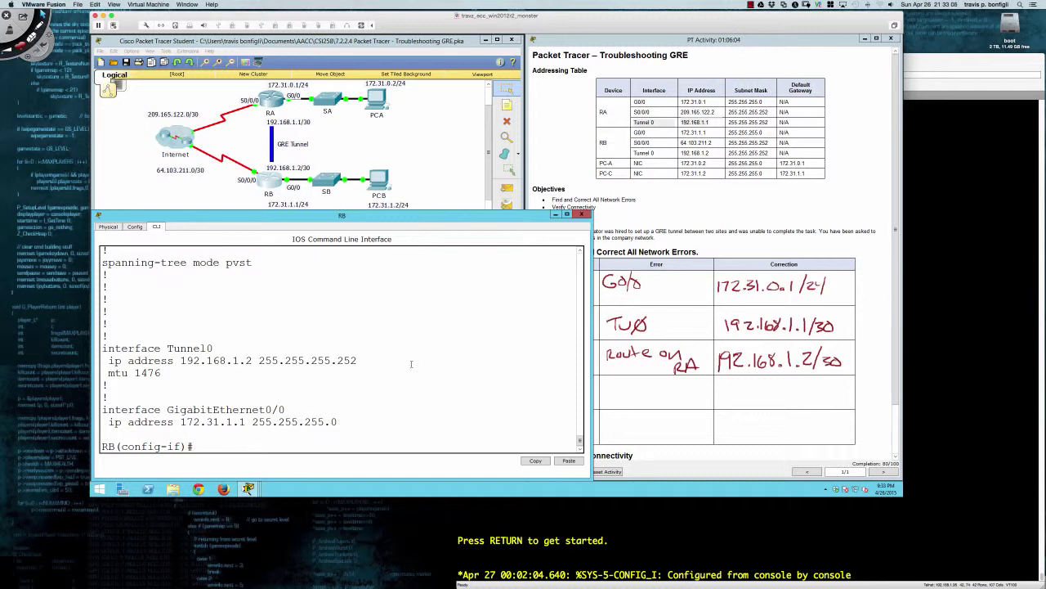
# Set the tunnel source of RB's Tunnel0 to s0/0/0
pyautogui.press('Return')
pyautogui.press('Return')
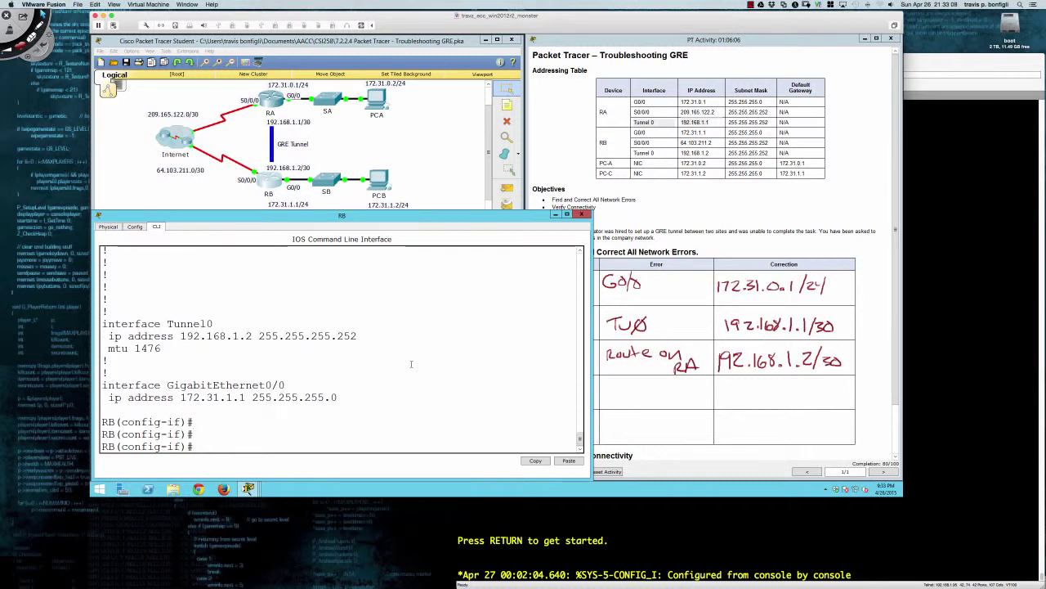
pyautogui.write('tun')
pyautogui.press('Tab')
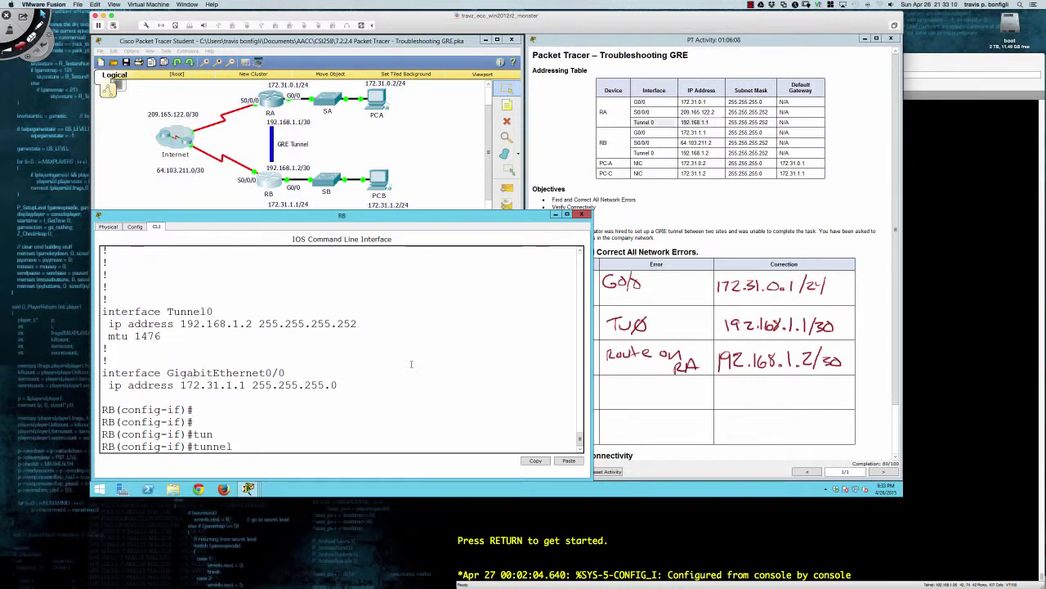
pyautogui.write('sour')
pyautogui.press('Tab')
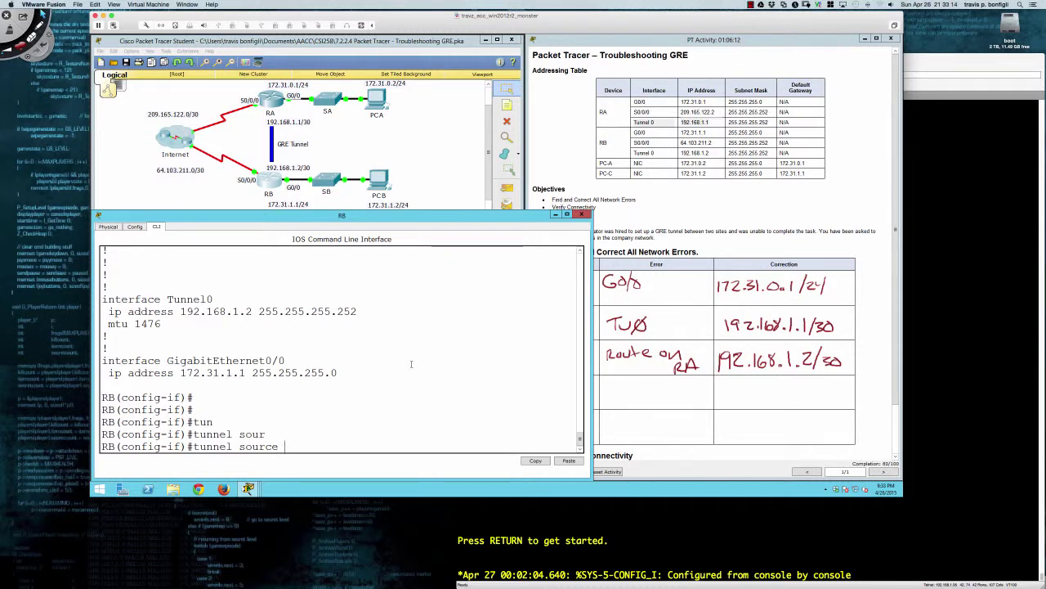
pyautogui.write('s0/0/0')
pyautogui.press('Return')
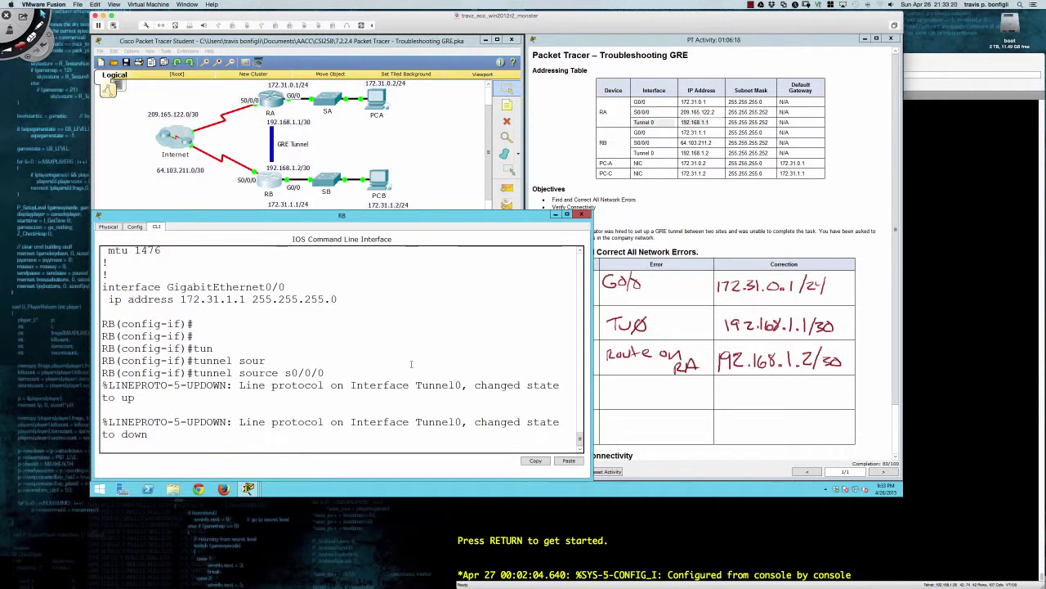
pyautogui.press('Return')
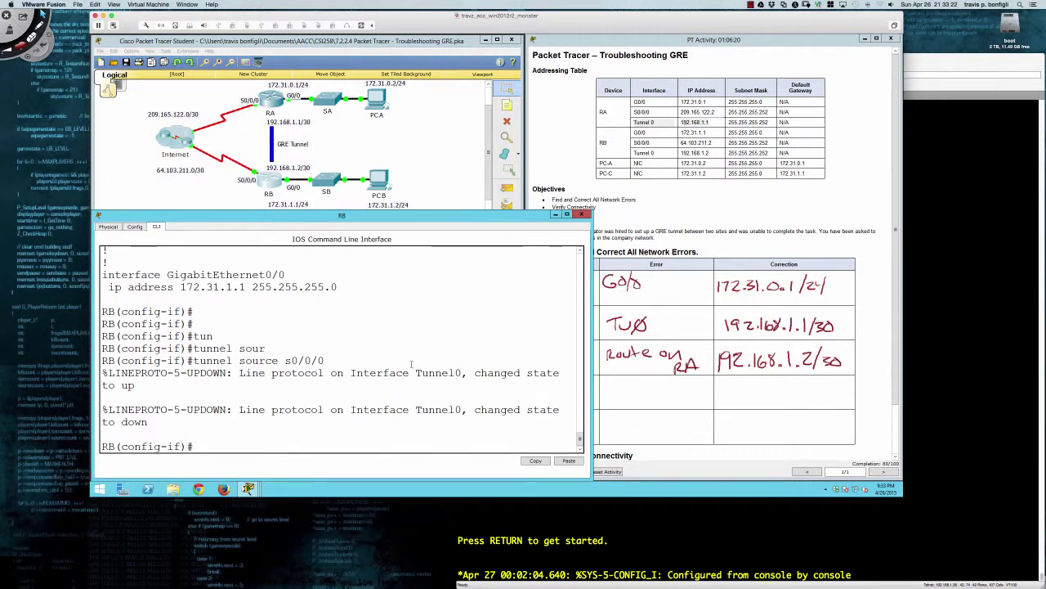
# Set the tunnel destination of RB's Tunnel0 to 209.165.122.2
pyautogui.press('Return')
pyautogui.press('Return')
pyautogui.write('tun')
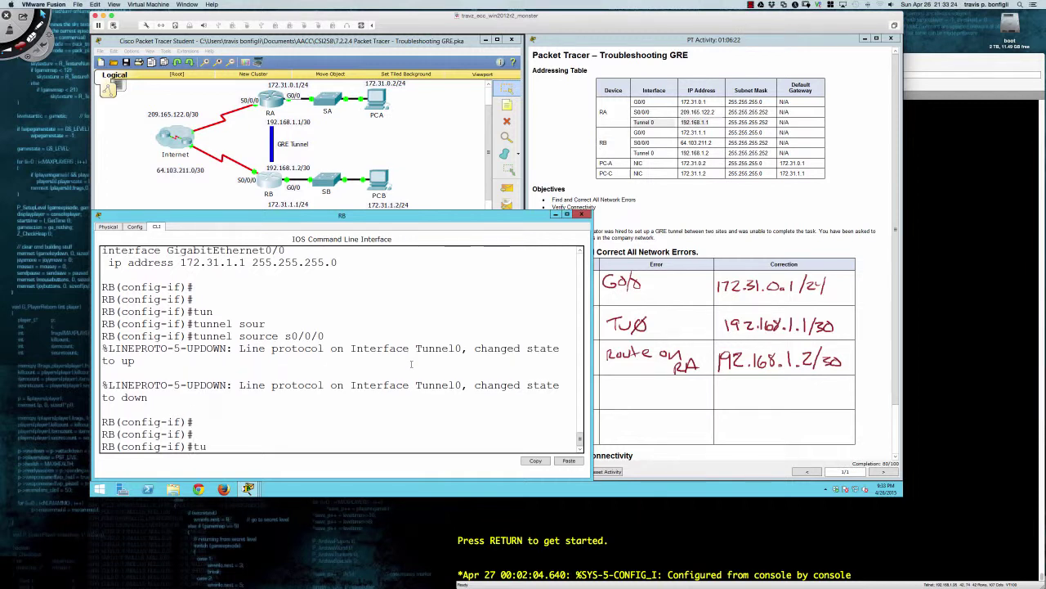
pyautogui.press('Tab')
pyautogui.write('des')
pyautogui.press('Tab')
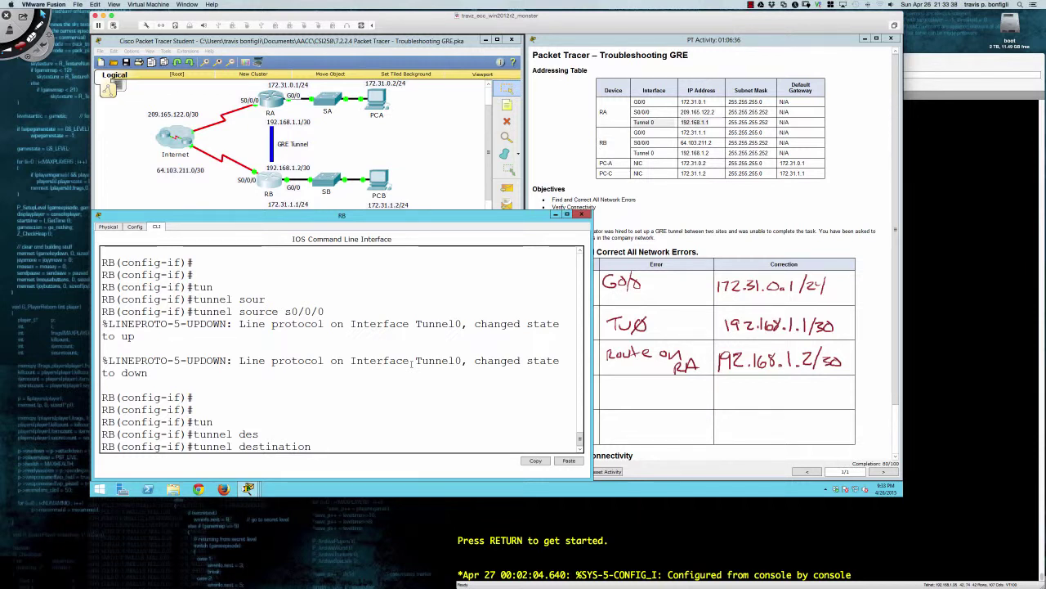
pyautogui.write('209.165.1')
pyautogui.write('22.2')
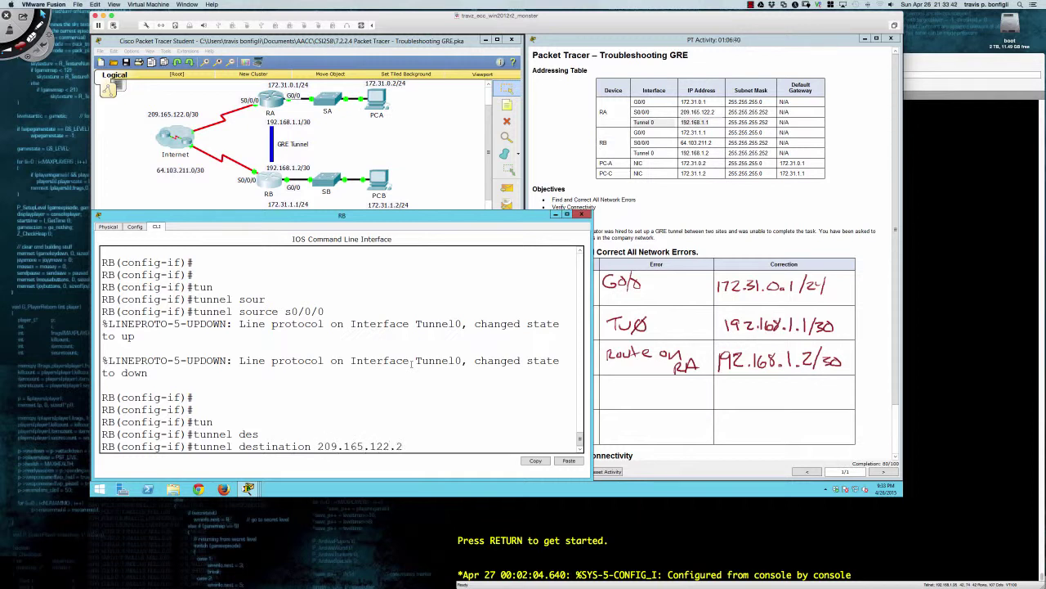
pyautogui.press('Return')
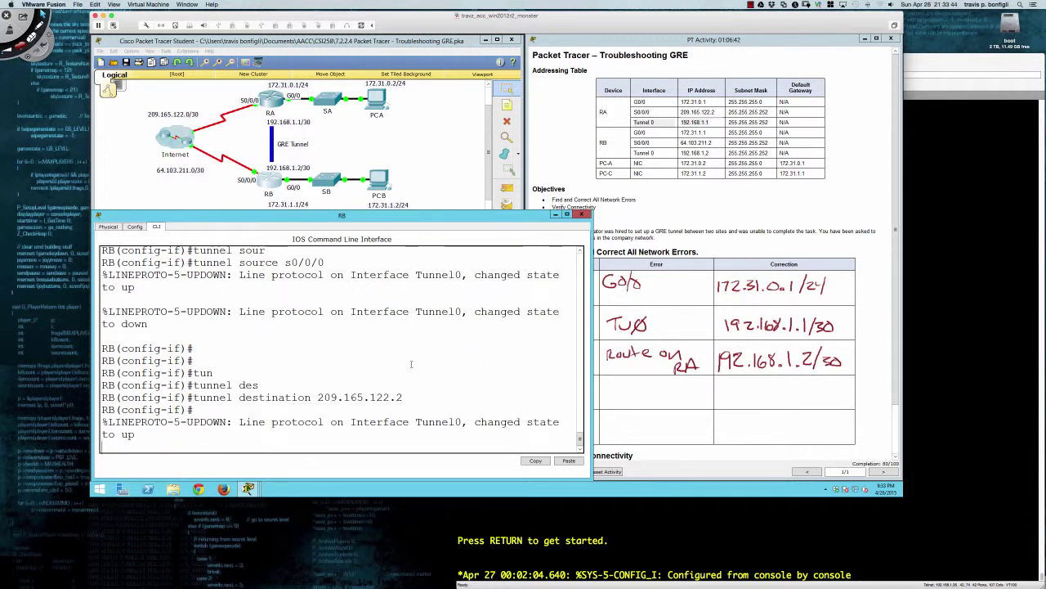
pyautogui.press('Return')
pyautogui.press('Return')
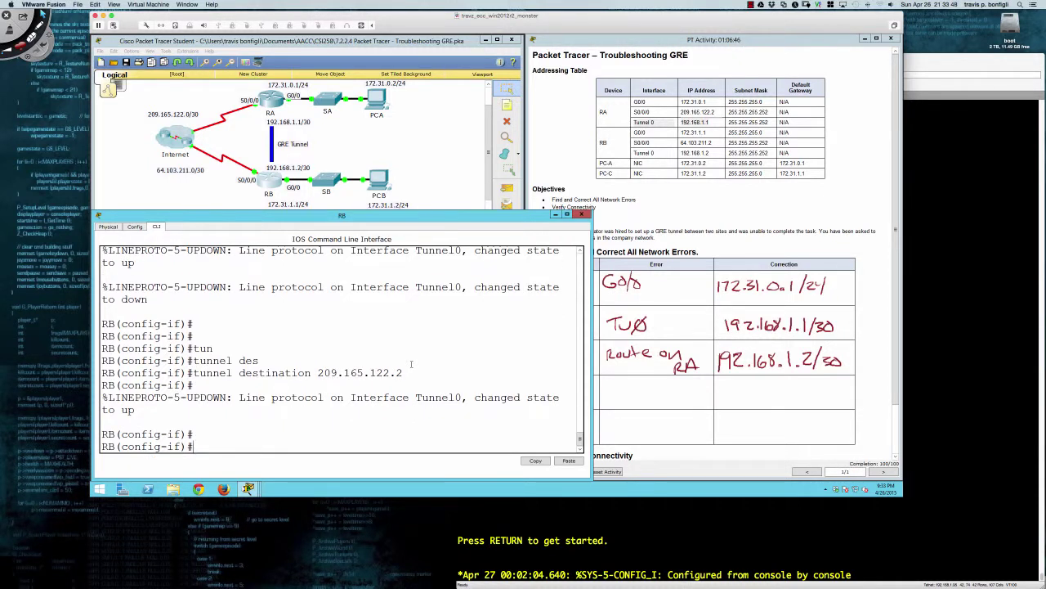
pyautogui.press('Return')
pyautogui.press('Return')
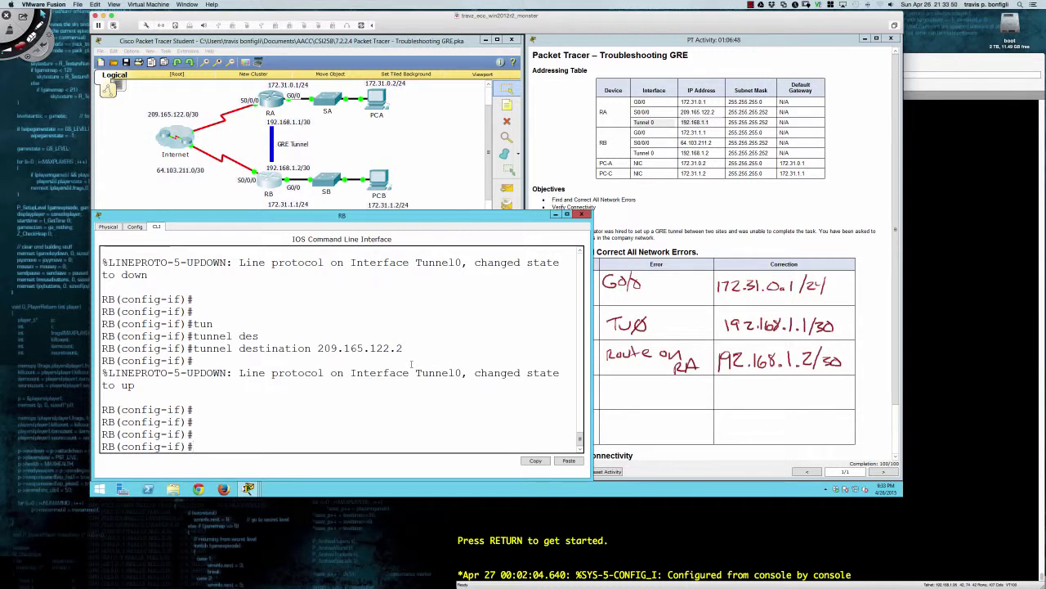
# Verify RB's Tunnel0 source and destination in the running configuration with "do sh run", and quit the listing
pyautogui.write('do sh run')
pyautogui.press('Return')
pyautogui.press('space')
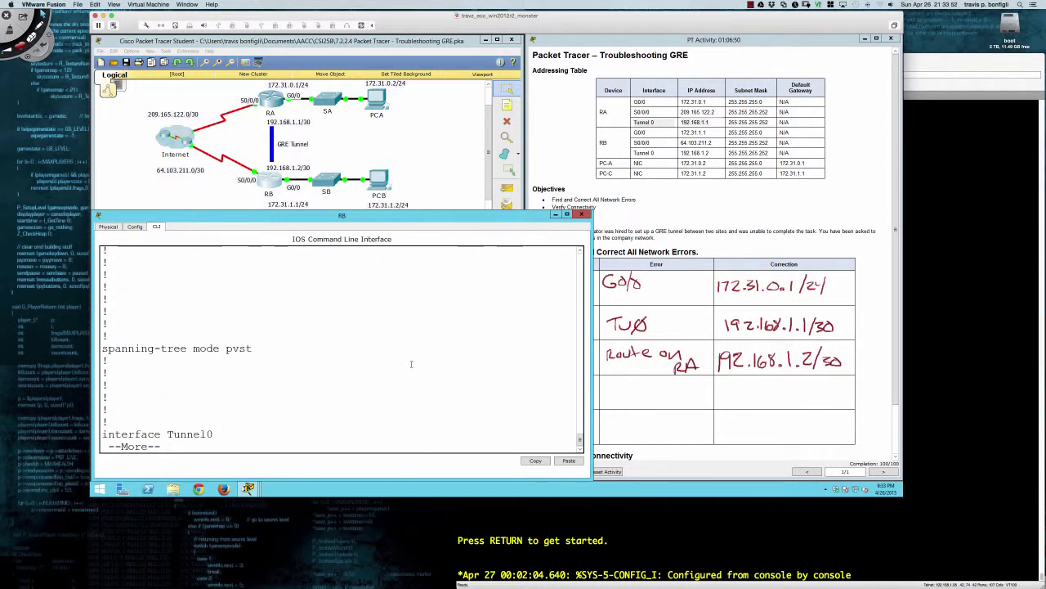
pyautogui.press('Return')
pyautogui.press('Return')
pyautogui.press('Return')
pyautogui.press('Return')
pyautogui.press('Return')
pyautogui.press('Return')
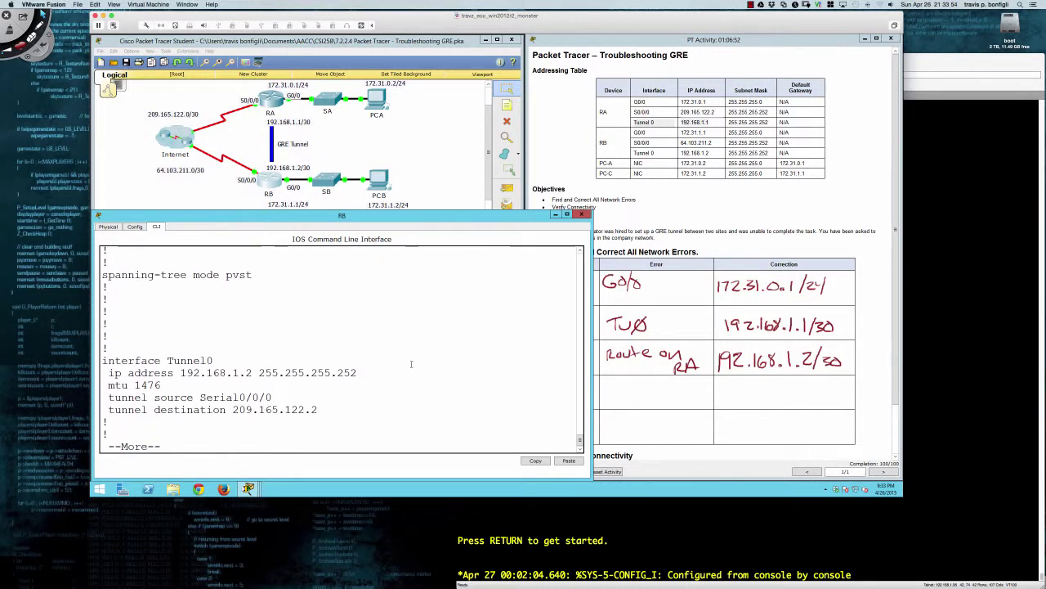
pyautogui.press('q')
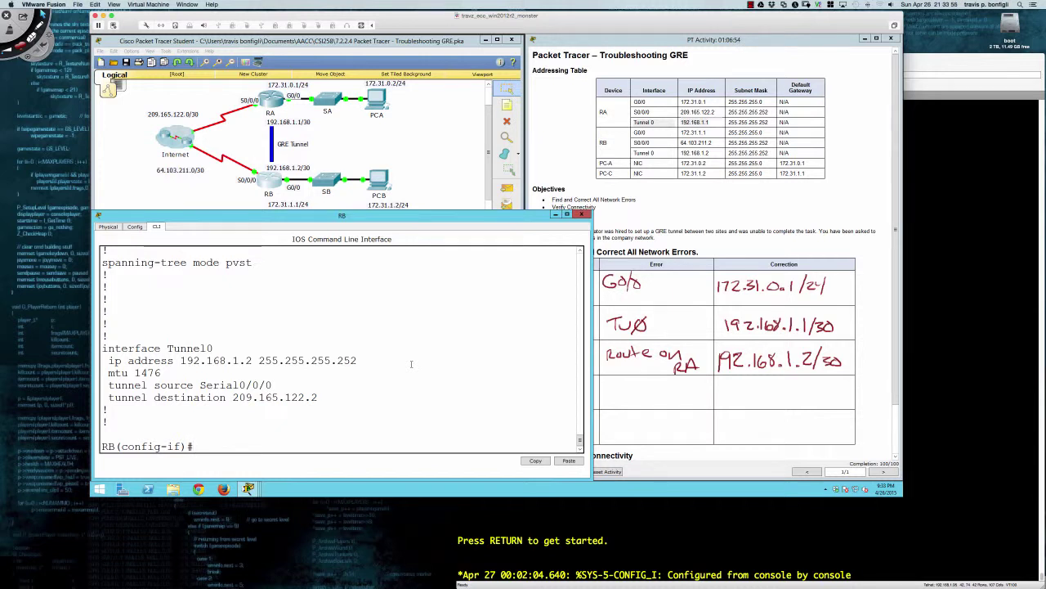
# Set the tunnel mode of RB's Tunnel0 to "gre ip", consulting the command help for the available modes
pyautogui.write('tun')
pyautogui.press('Tab')
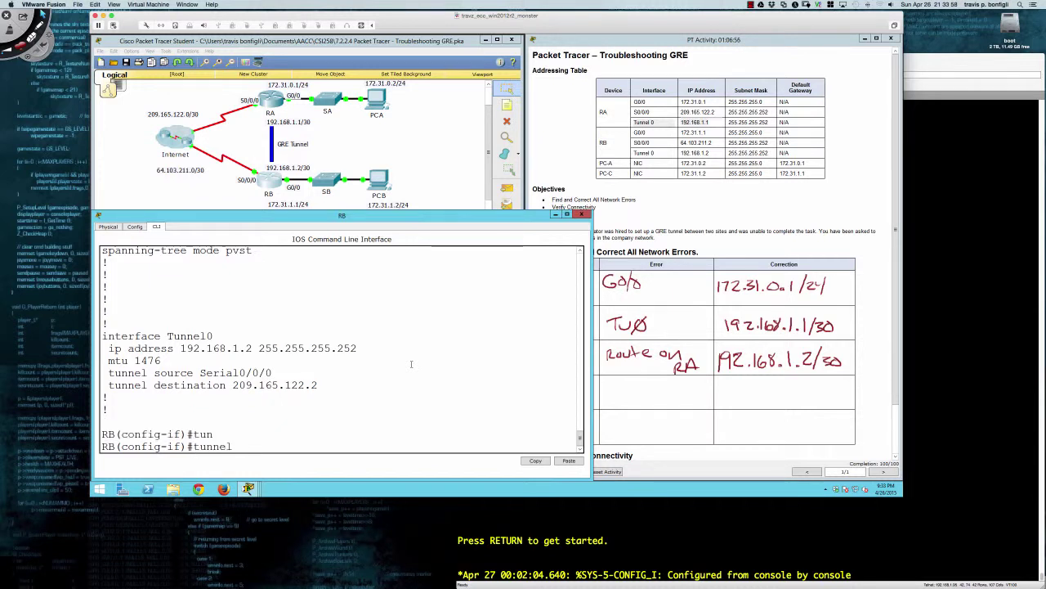
pyautogui.write('mode')
pyautogui.press('Tab')
pyautogui.write('?')
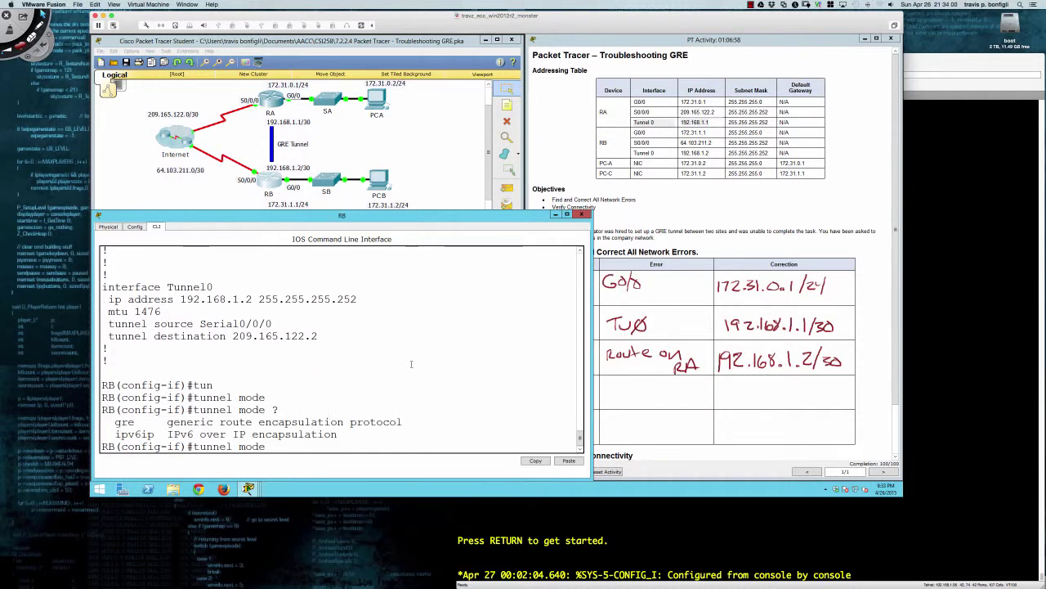
pyautogui.write('gre')
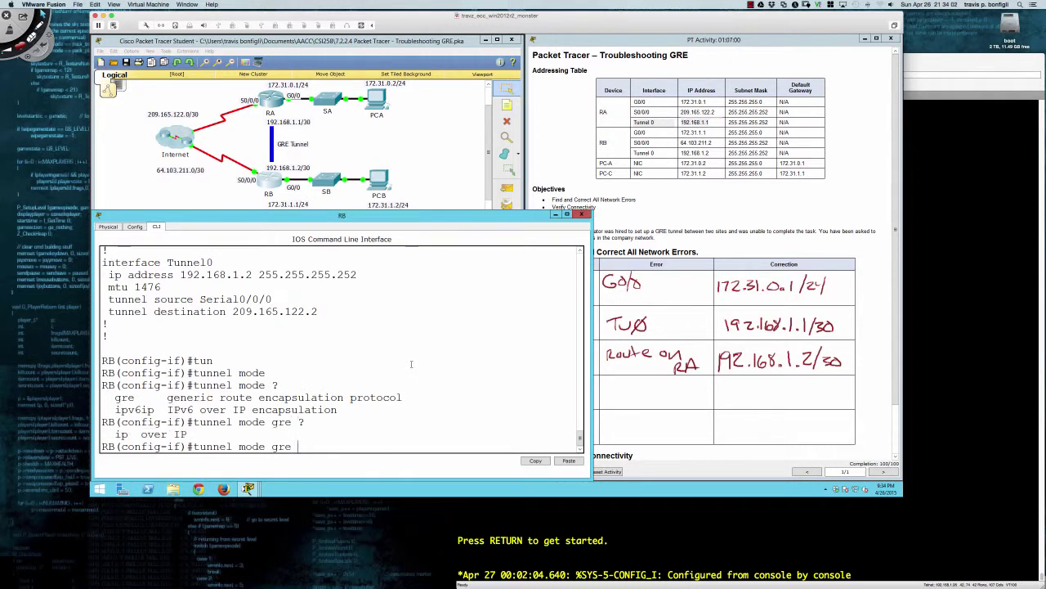
pyautogui.write(' ?ip')
pyautogui.press('Return')
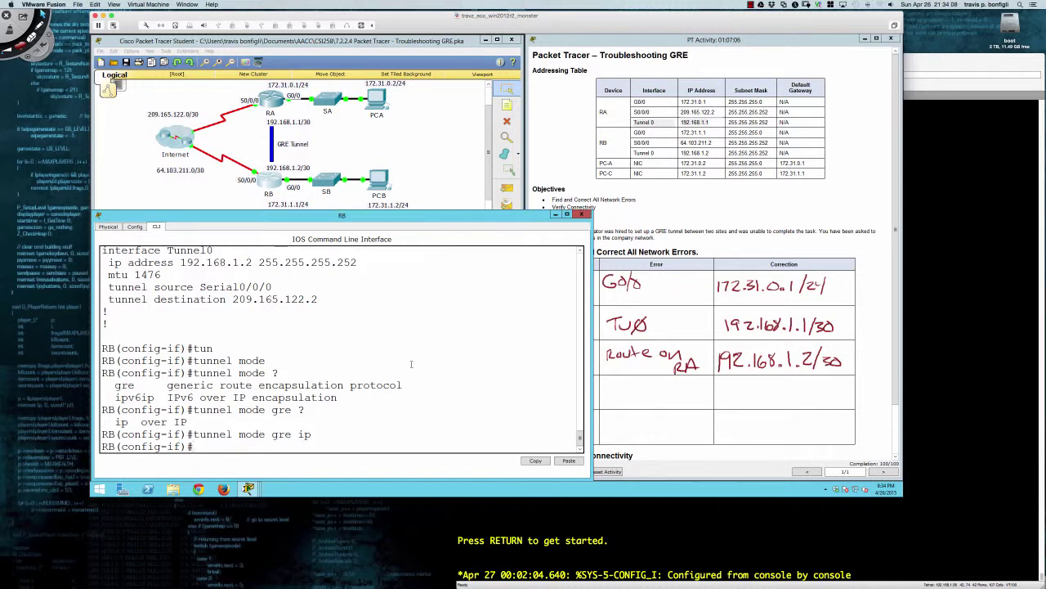
pyautogui.press('Return')
pyautogui.press('Return')
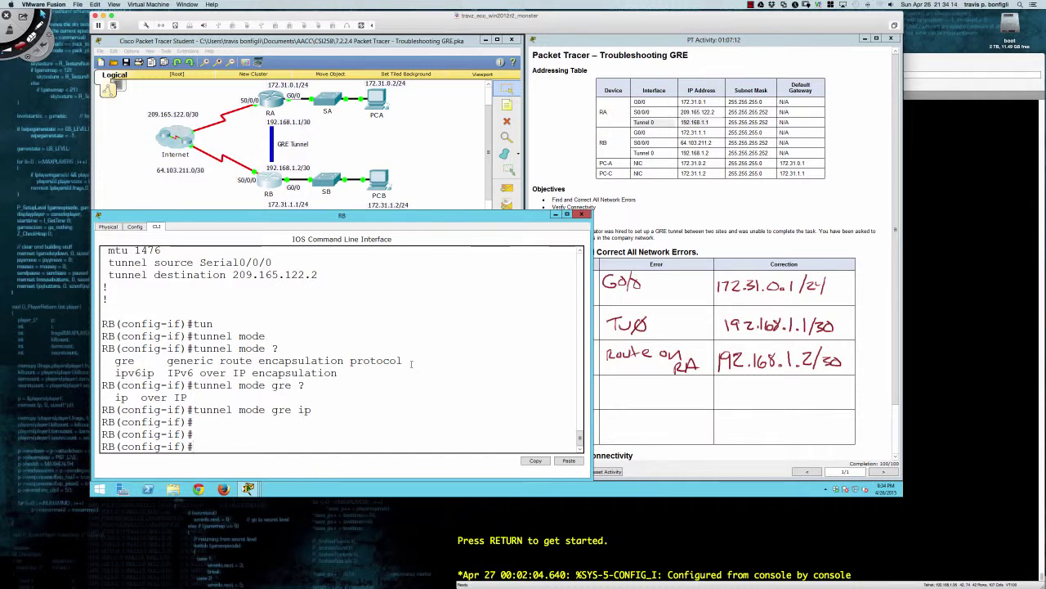
# Leave configuration mode on RB and save its configuration with "wri mem"
pyautogui.write('end')
pyautogui.press('Return')
pyautogui.press('Return')
pyautogui.press('Return')
pyautogui.press('Return')
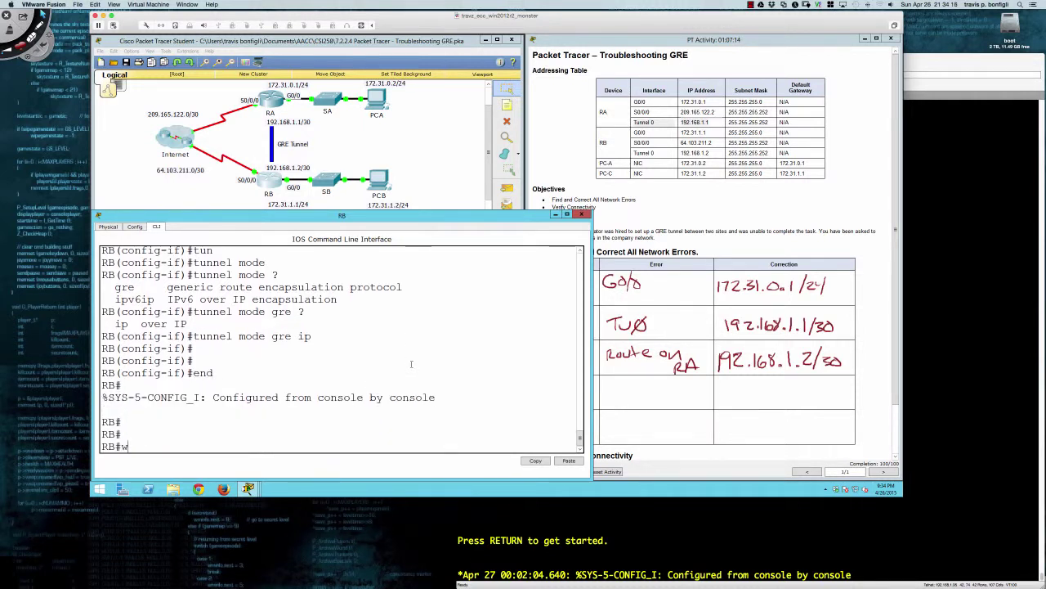
pyautogui.write('wri mem')
pyautogui.press('Return')
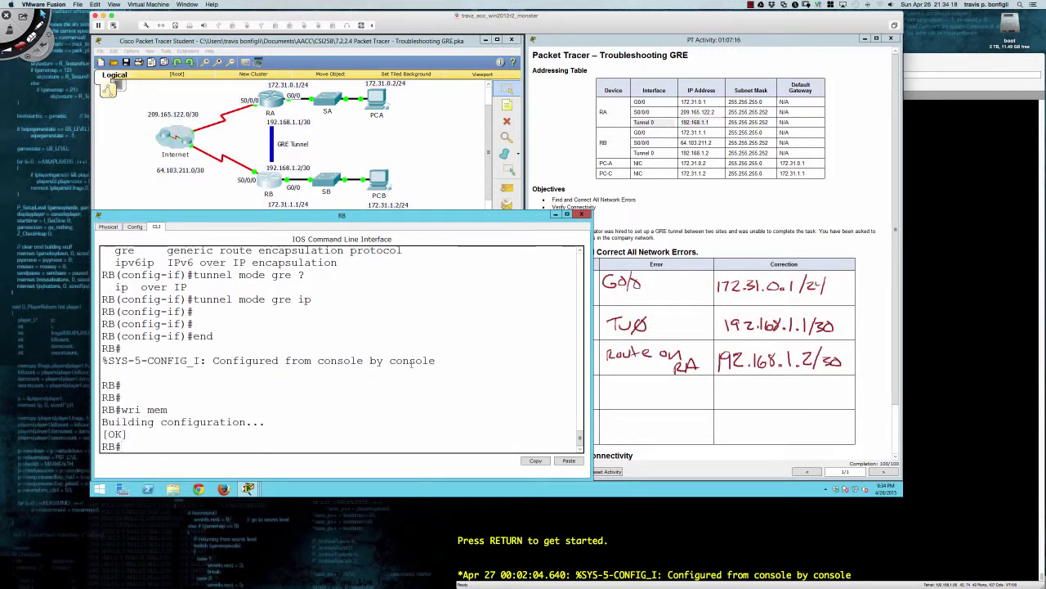
# Switch to router RA's command line, check the Tunnel0 settings with "sh run", and quit the listing
pyautogui.click(277, 99)
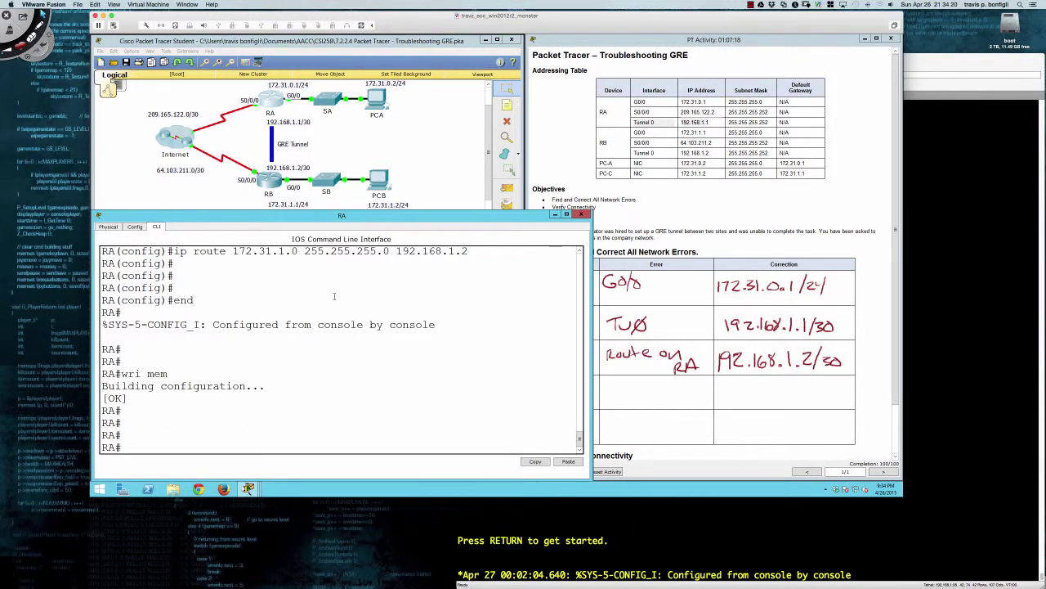
pyautogui.write('sh run')
pyautogui.press('Return')
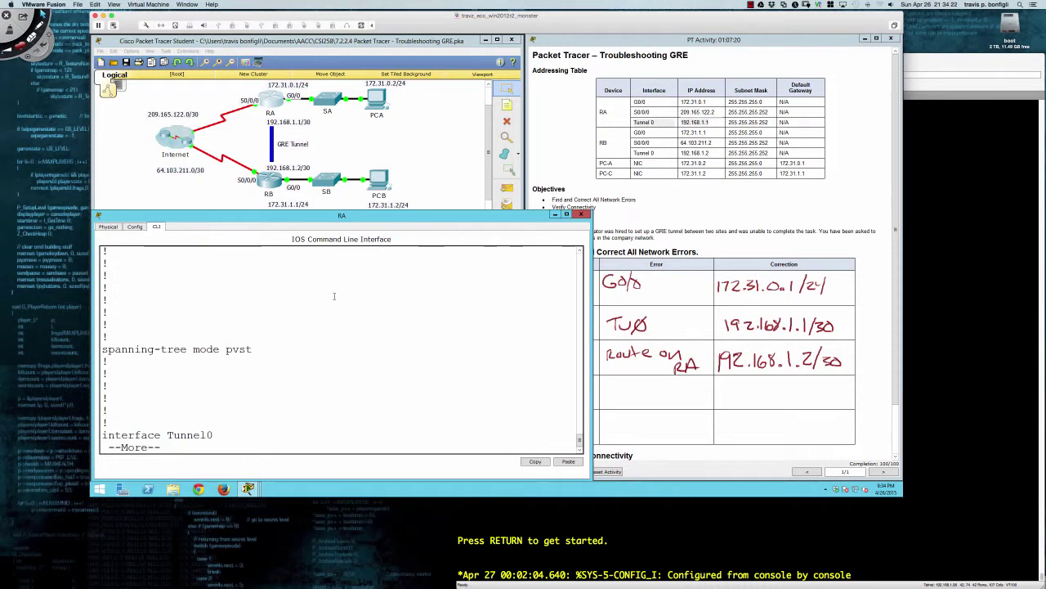
pyautogui.press('Return')
pyautogui.write('q')
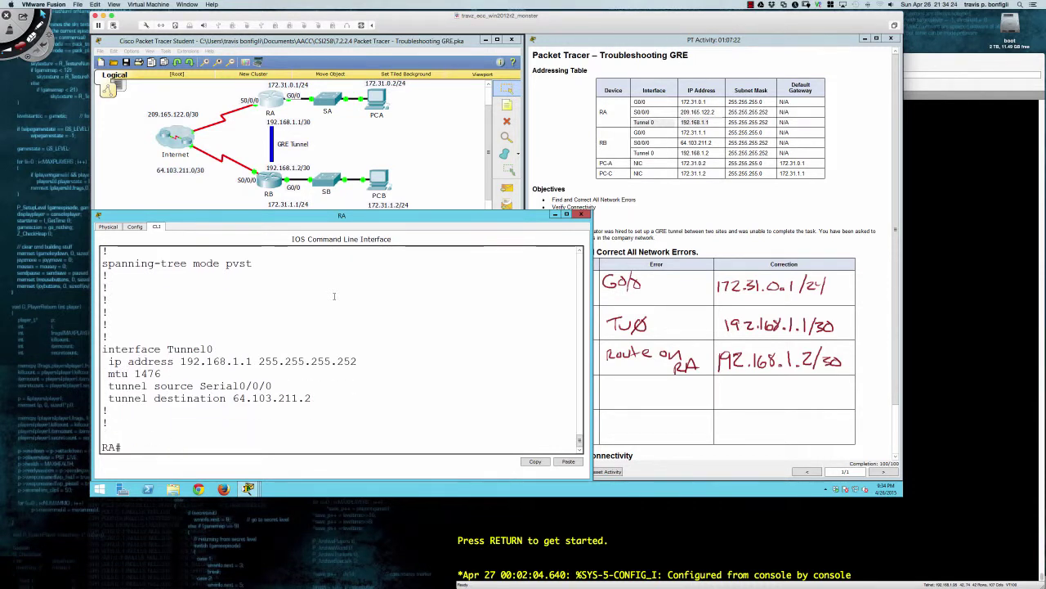
# Enter configuration mode on RA and set the tunnel mode of interface Tunnel0 to "gre ip"
pyautogui.write('conf t')
pyautogui.press('Return')
pyautogui.write('tun')
pyautogui.press('Tab')
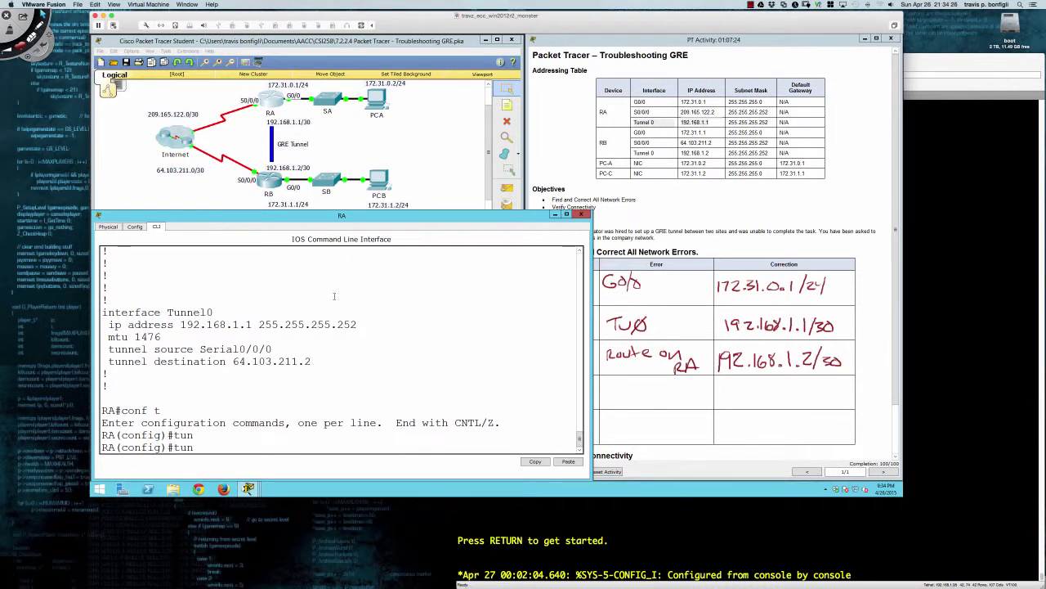
pyautogui.press('BackSpace')
pyautogui.press('BackSpace')
pyautogui.write('int tu0')
pyautogui.press('Return')
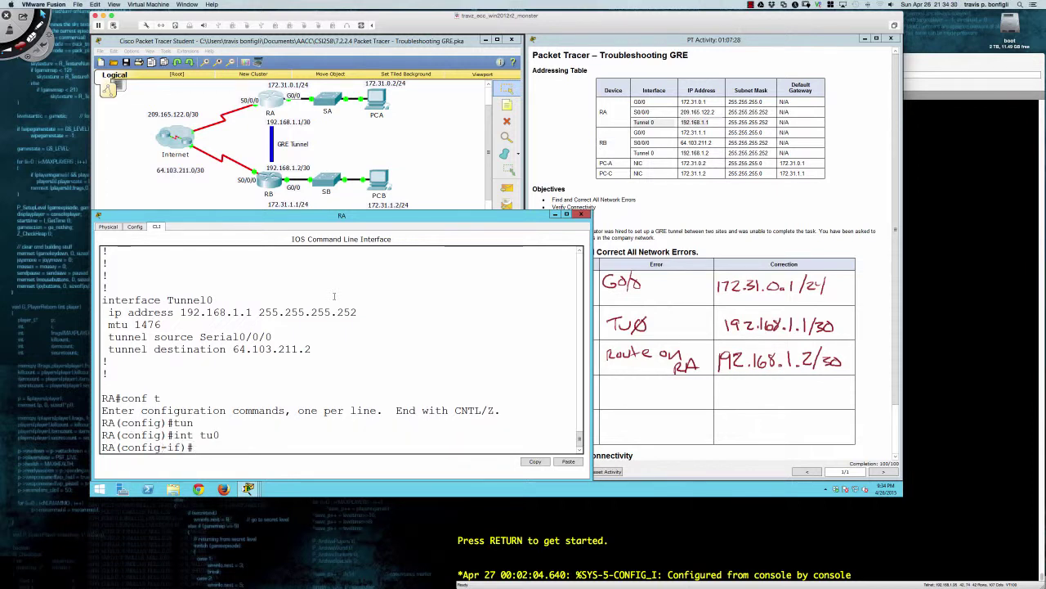
pyautogui.write('tun')
pyautogui.press('Tab')
pyautogui.write('mode gre ip')
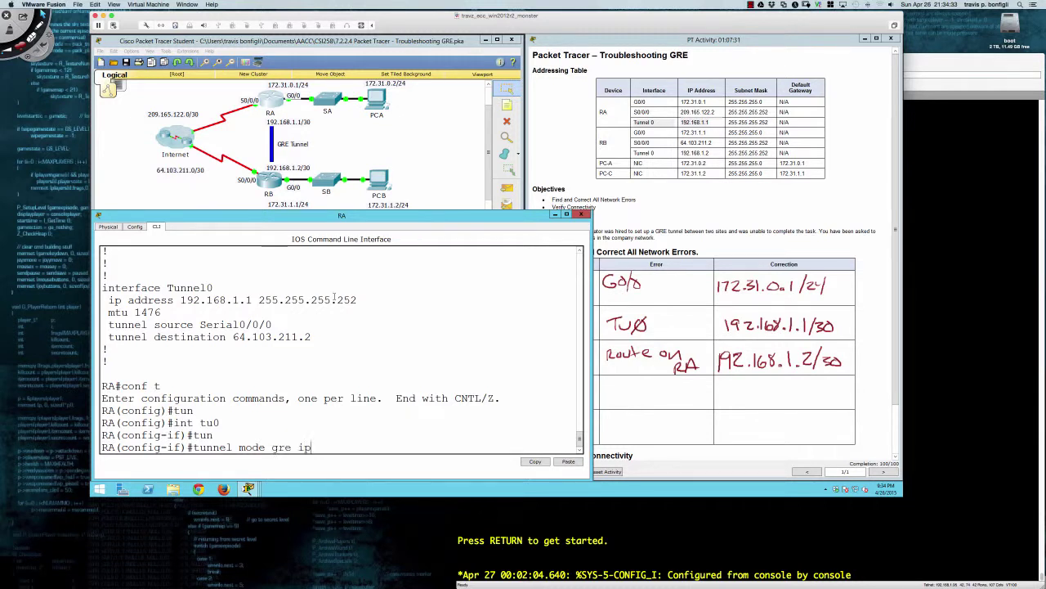
pyautogui.press('Return')
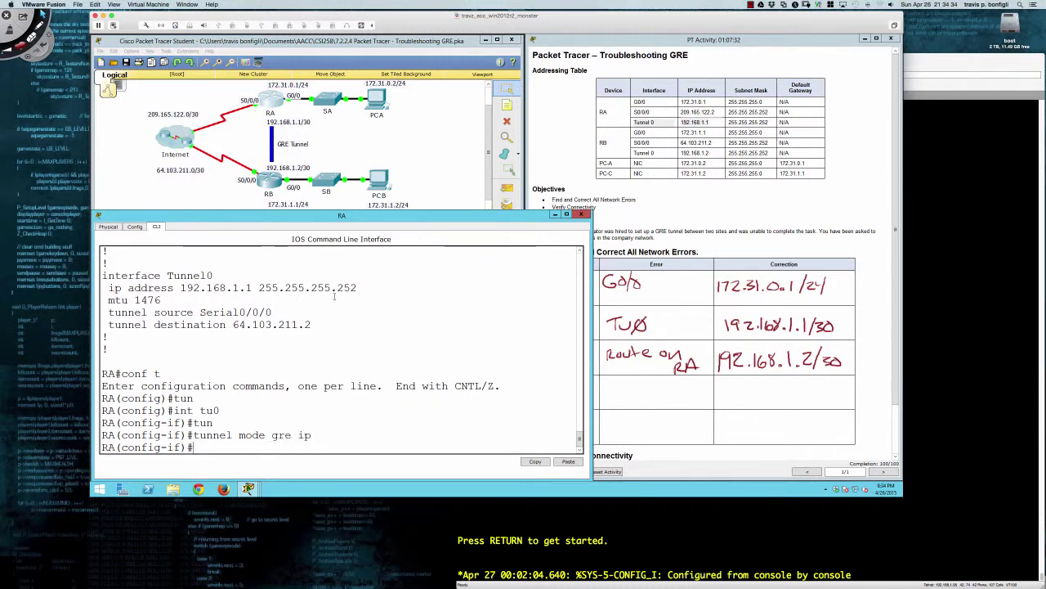
pyautogui.press('Return')
pyautogui.press('Return')
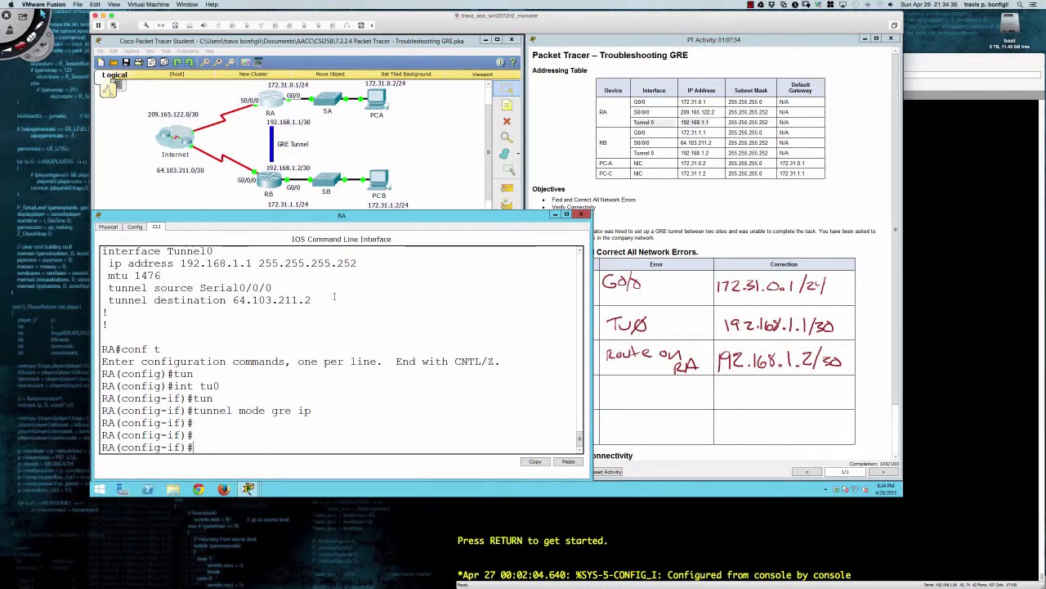
# Leave configuration mode on RA and save its configuration with "wri mem"
pyautogui.write('end')
pyautogui.press('Return')
pyautogui.press('Return')
pyautogui.press('Return')
pyautogui.write('wri mem')
pyautogui.press('Return')
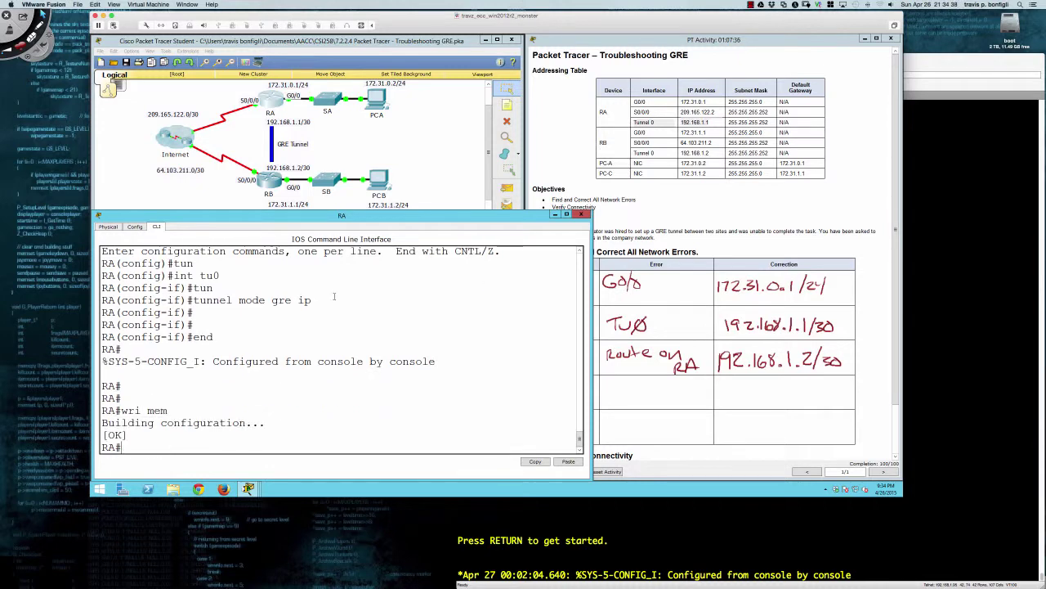
pyautogui.press('Return')
pyautogui.press('Return')
pyautogui.press('Return')
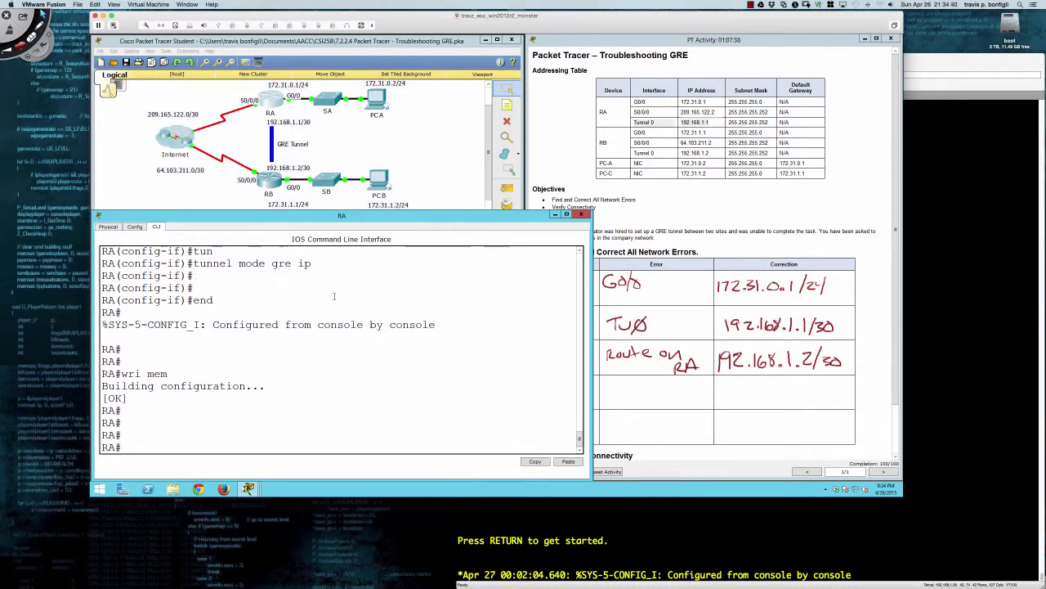
# Open PCA's Command Prompt in a widened device window and ping PCB at 172.31.1.2
pyautogui.click(378, 100)
pyautogui.moveTo(453, 166); pyautogui.dragTo(184, 254)
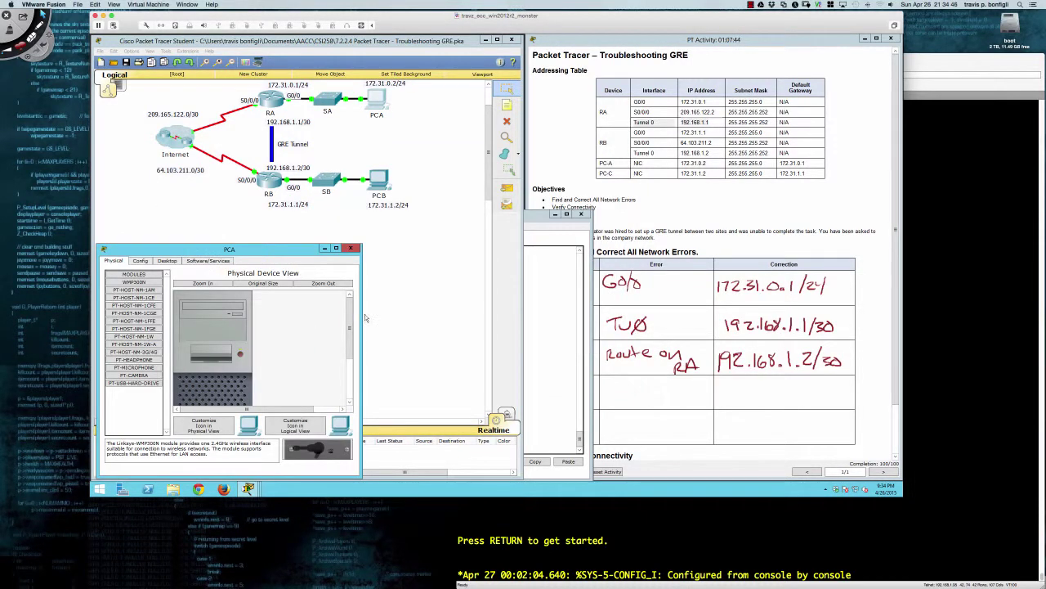
pyautogui.moveTo(361, 318); pyautogui.dragTo(594, 314)
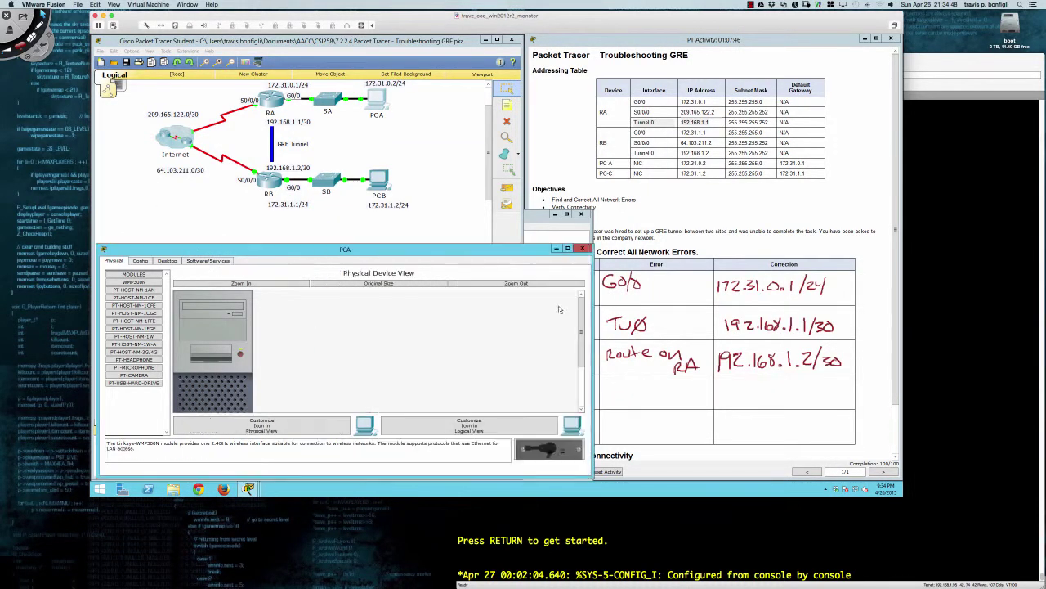
pyautogui.click(167, 262)
pyautogui.click(268, 292)
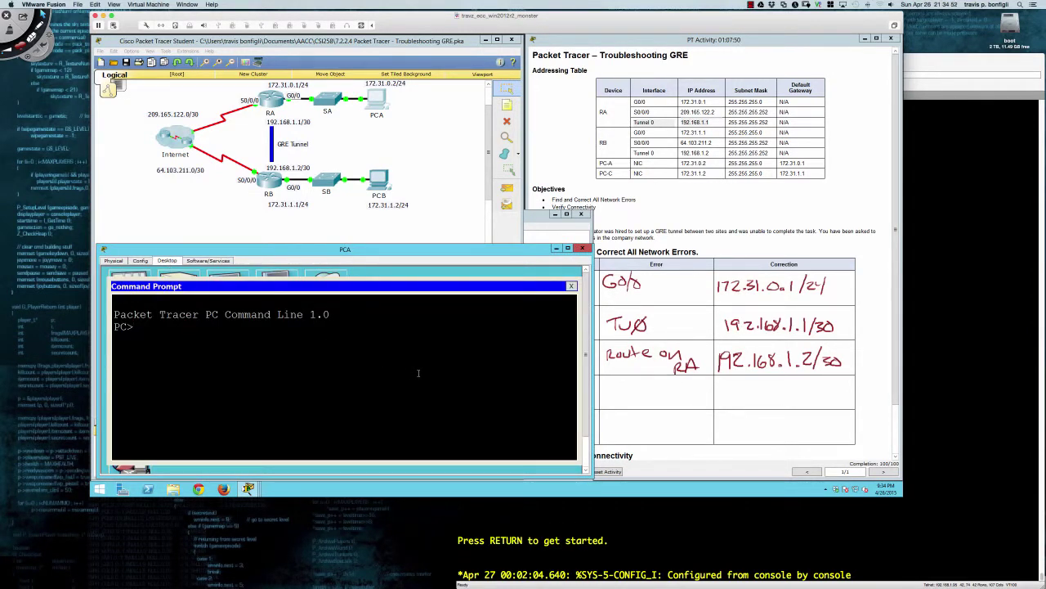
pyautogui.write('ping 172.31.1.2')
pyautogui.press('Return')
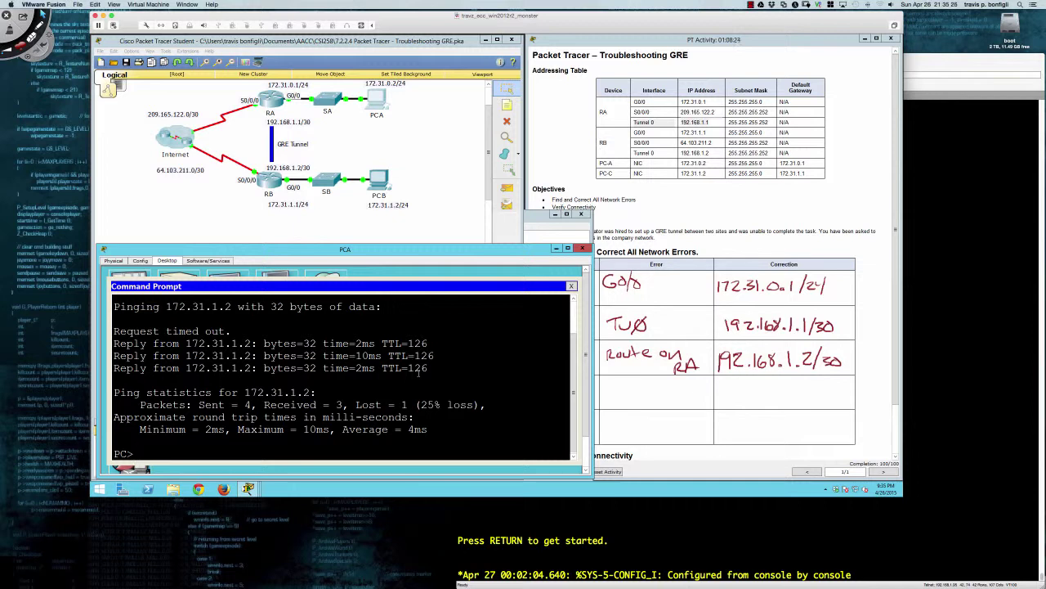
# Switch to Deskscribble, underline PCB's address, and draw arrows on the topology for the forward path to PCB and the return path to PCA
pyautogui.hotkey('ctrl', 'alt', 'd')
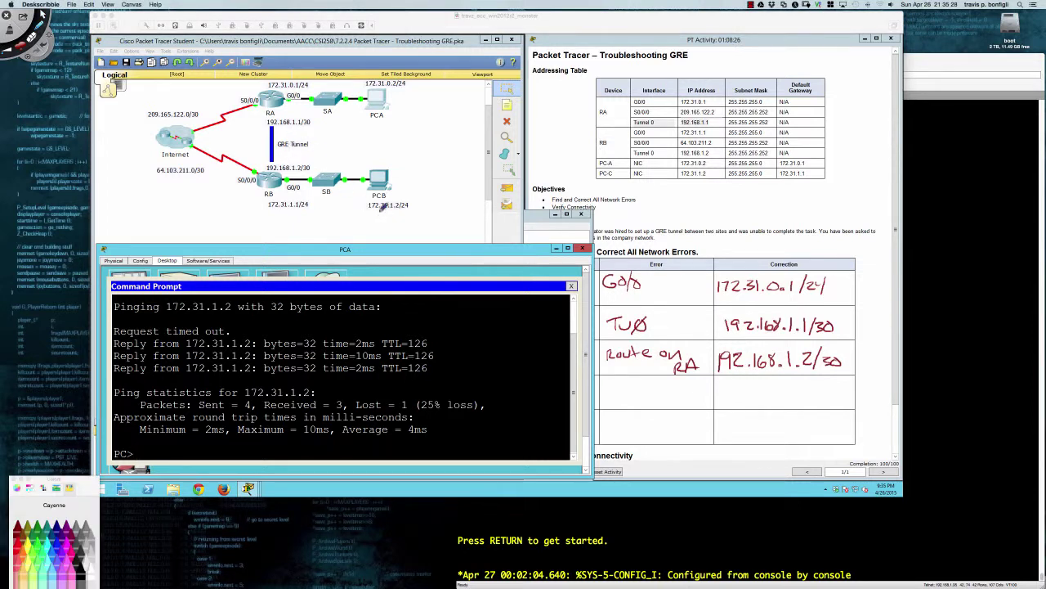
pyautogui.moveTo(370, 210); pyautogui.dragTo(413, 211)
pyautogui.moveTo(270, 96)
pyautogui.mouseDown()
pyautogui.moveTo(347, 132)
pyautogui.moveTo(361, 165)
pyautogui.moveTo(365, 158)
pyautogui.mouseUp()
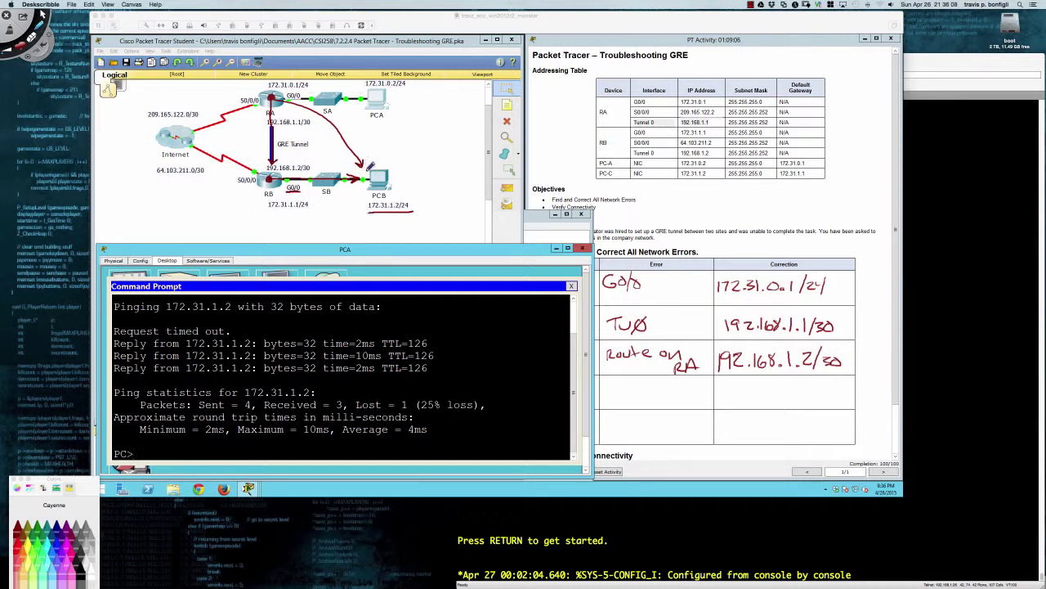
pyautogui.moveTo(375, 170); pyautogui.dragTo(280, 167)
pyautogui.moveTo(280, 172)
pyautogui.mouseDown()
pyautogui.moveTo(360, 115)
pyautogui.moveTo(353, 125)
pyautogui.mouseUp()
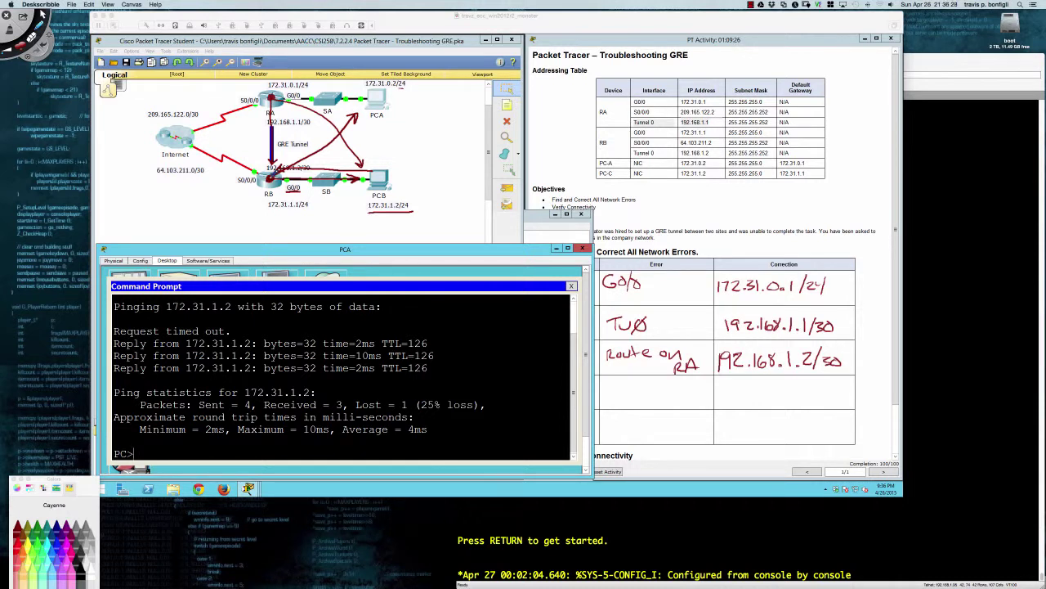
pyautogui.moveTo(271, 172); pyautogui.dragTo(267, 105)
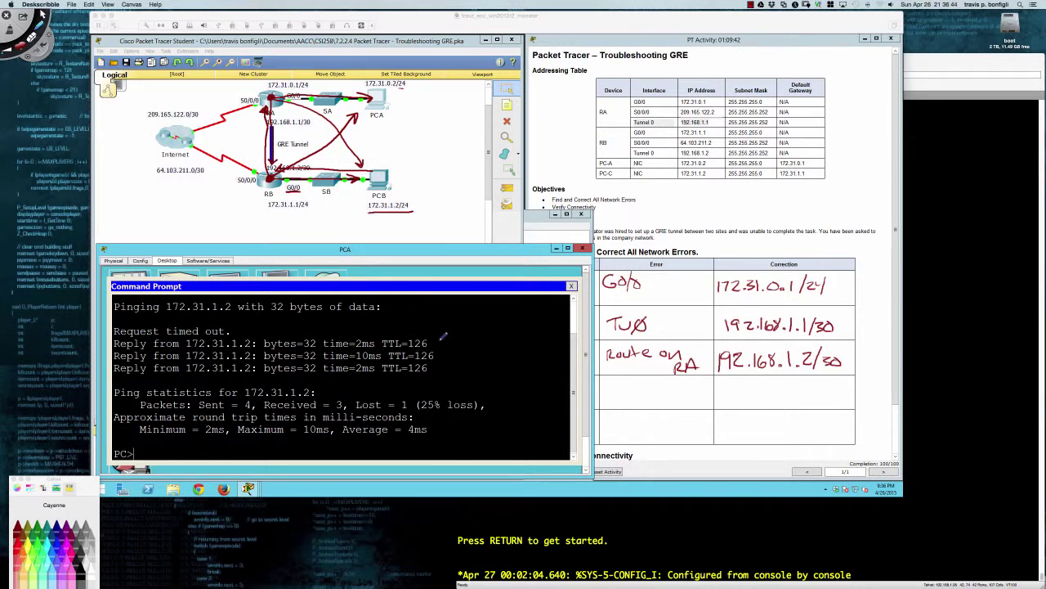
# Return to PCA's Command Prompt in Packet Tracer and trace the route to PCB with "tracert 172.31.1.2"
pyautogui.click(496, 268)
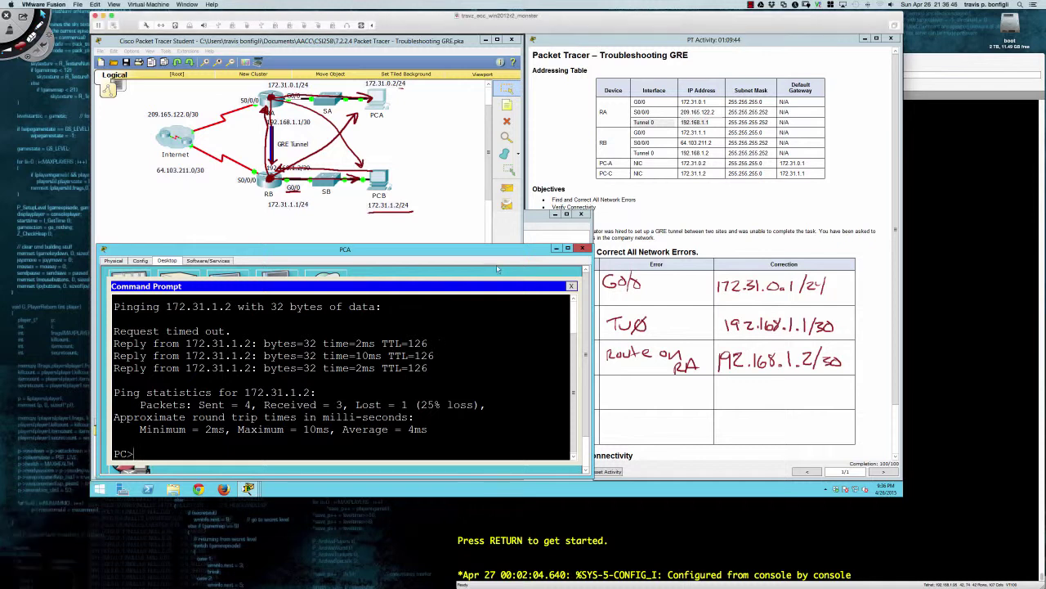
pyautogui.write('tracert')
pyautogui.write('172.31.1.2')
pyautogui.press('Return')
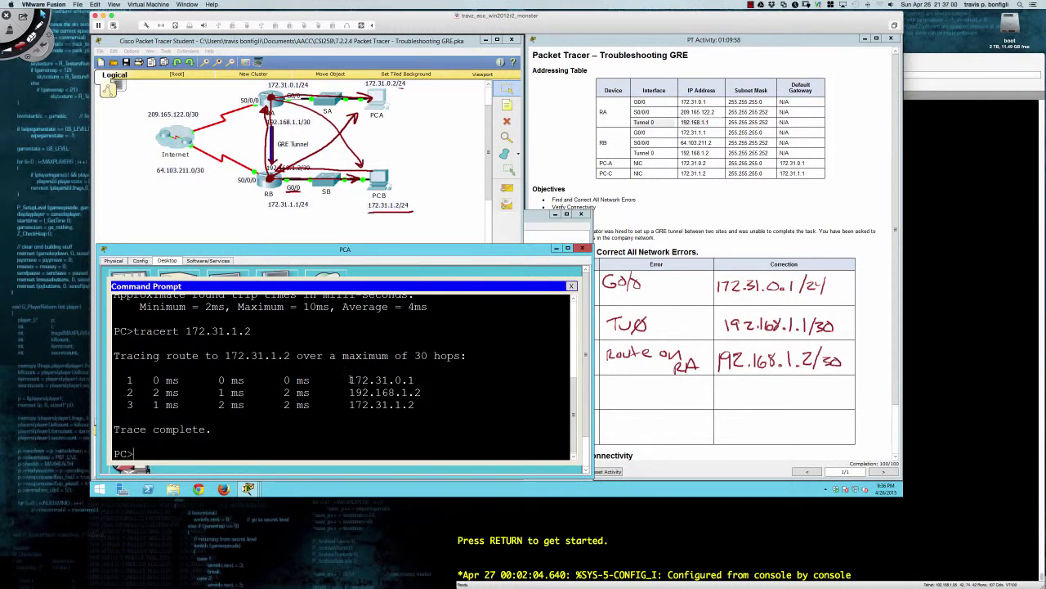
# Highlight the first and second hop addresses in the trace output to examine the path, and close PCA's window
pyautogui.moveTo(349, 380); pyautogui.dragTo(409, 380)
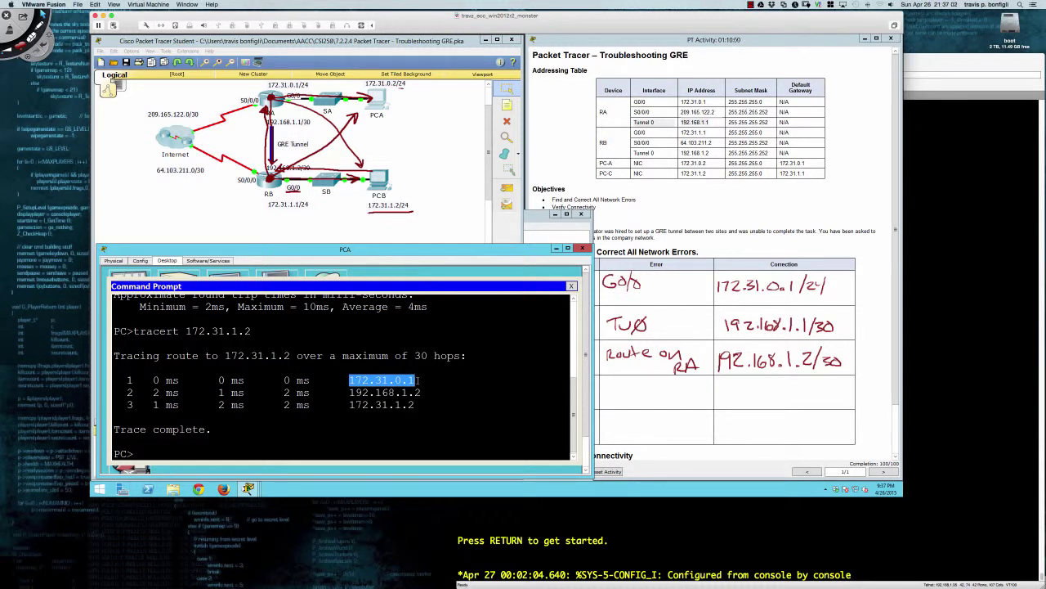
pyautogui.moveTo(350, 392); pyautogui.dragTo(421, 393)
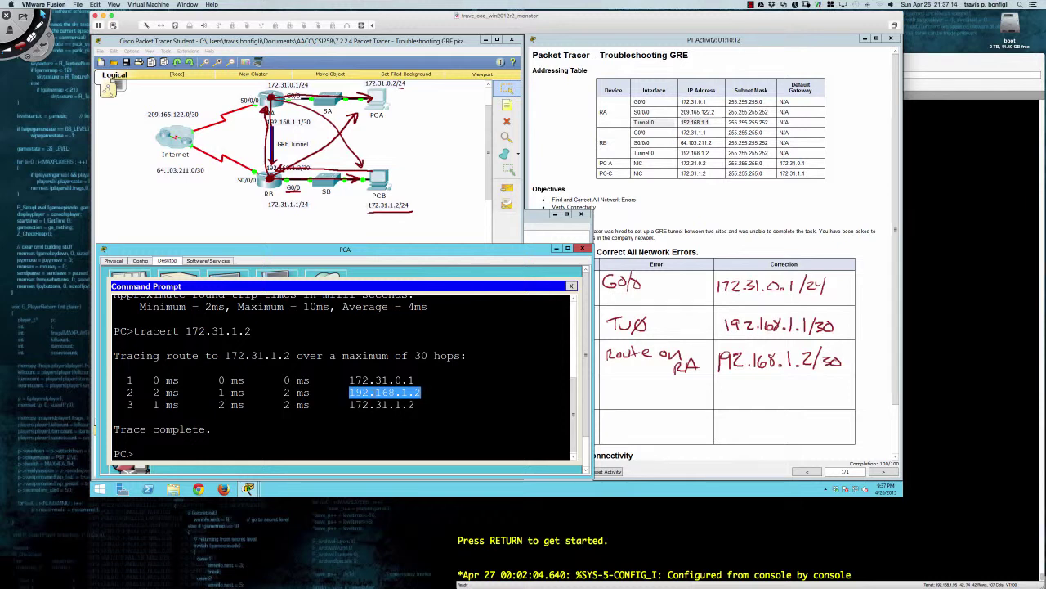
pyautogui.click(424, 392)
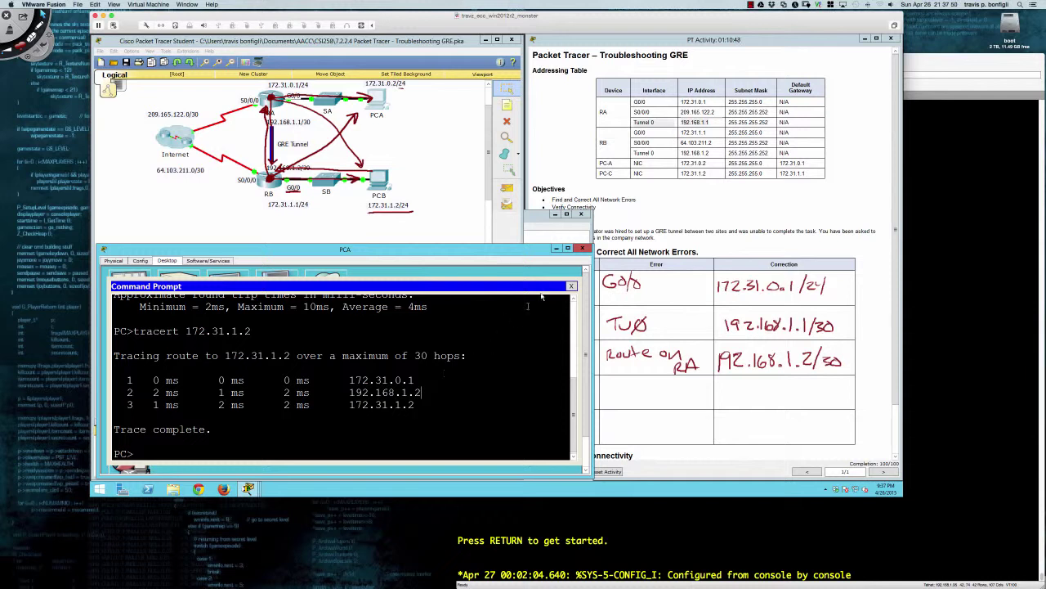
pyautogui.click(582, 247)
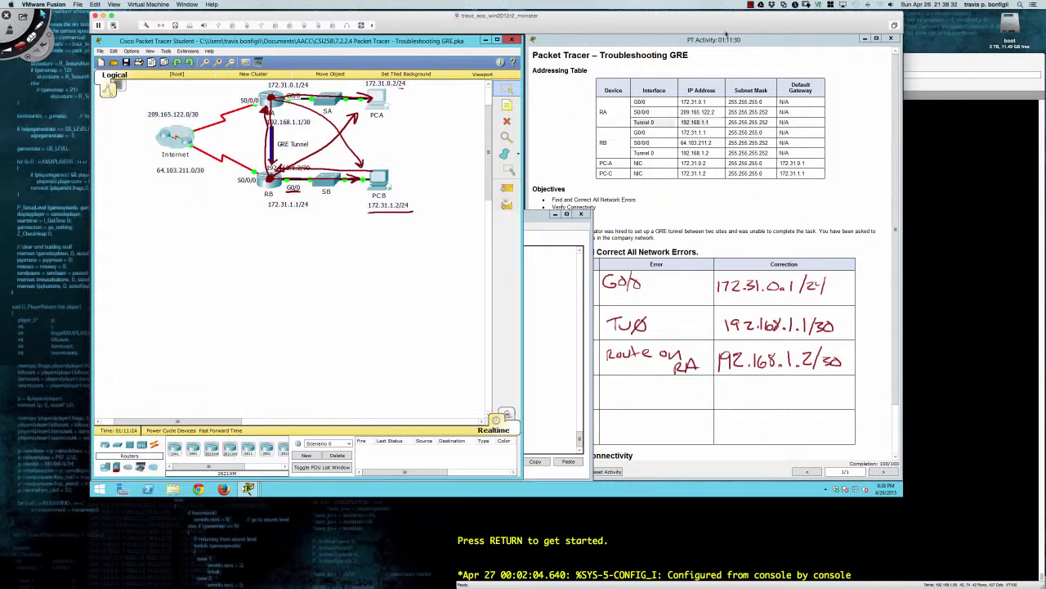
pyautogui.click(750, 6)
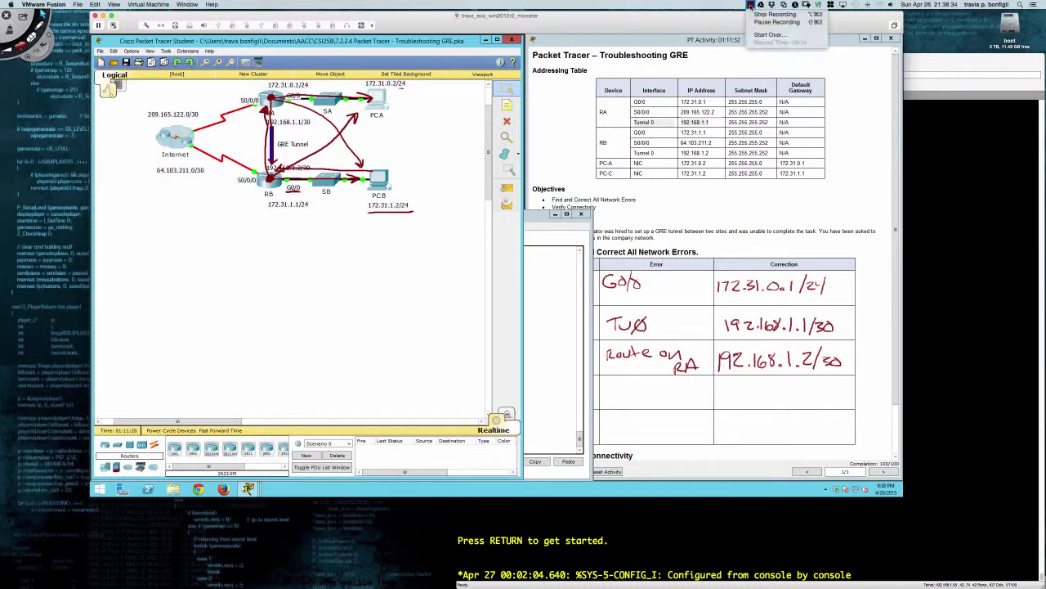